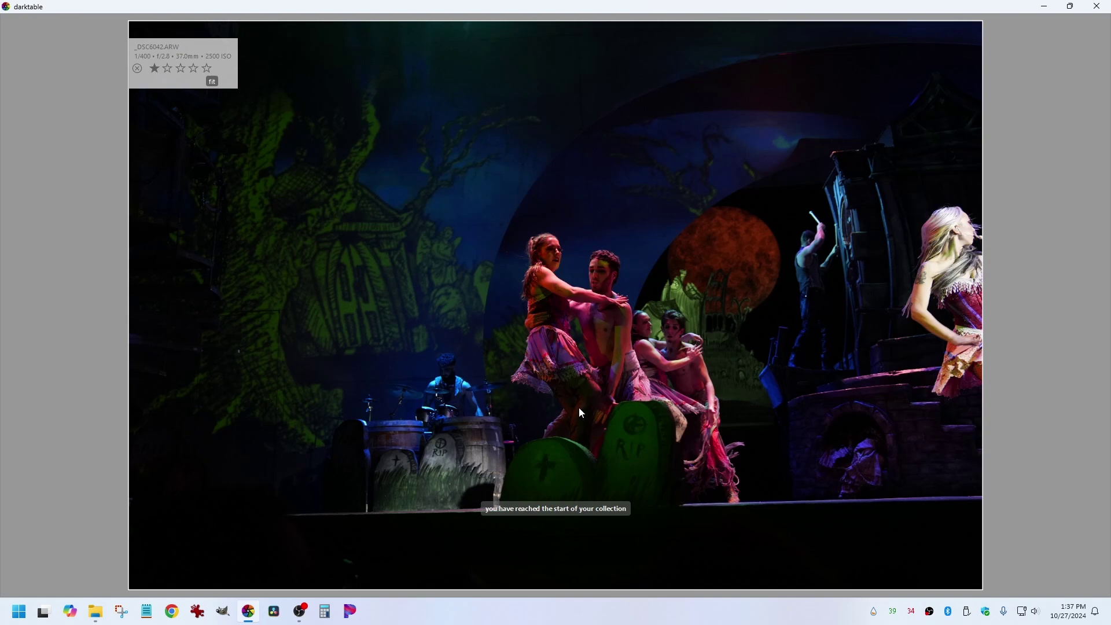
Look through the one-star full-size images from _DSC6042.ARW to _DSC6085.ARW, examining the dancers' poses.
scroll(775, 302, down, 5)
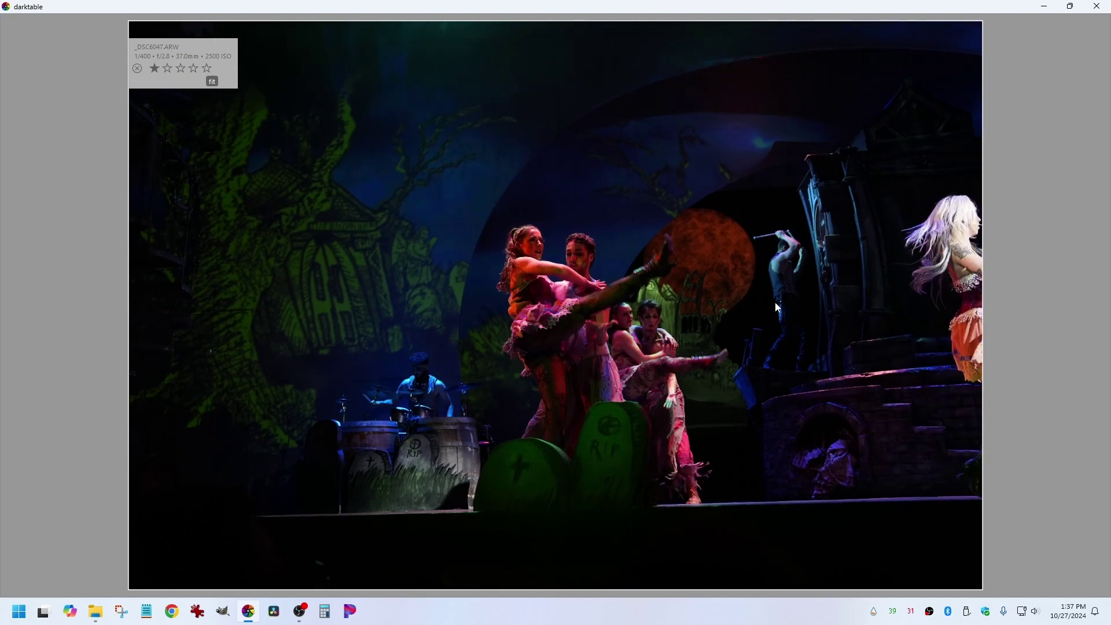
scroll(775, 302, down, 6)
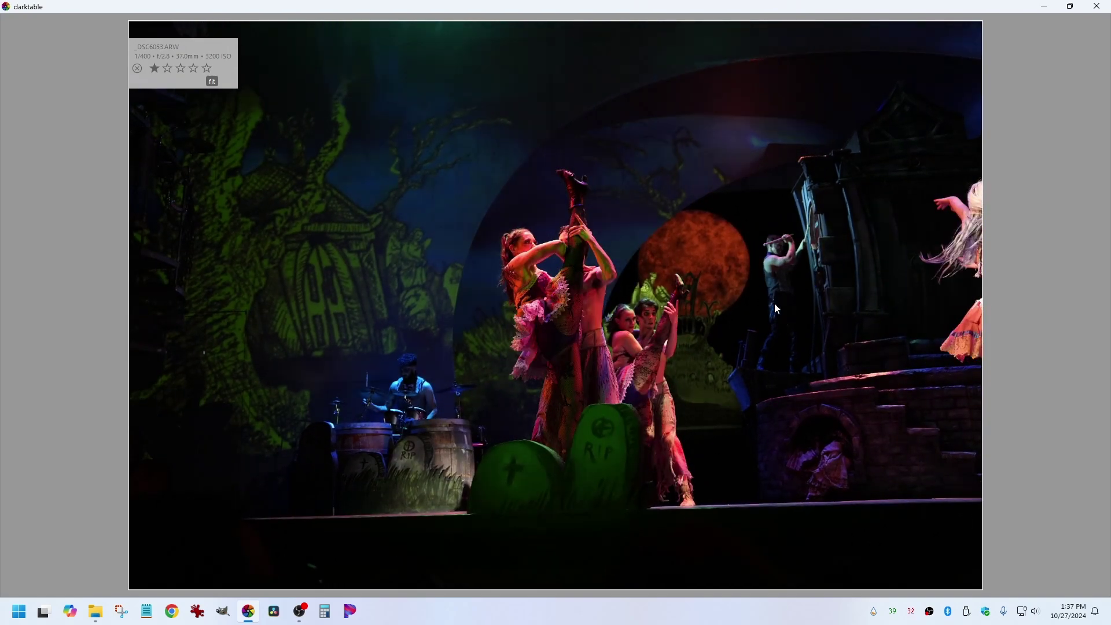
scroll(775, 307, down, 6)
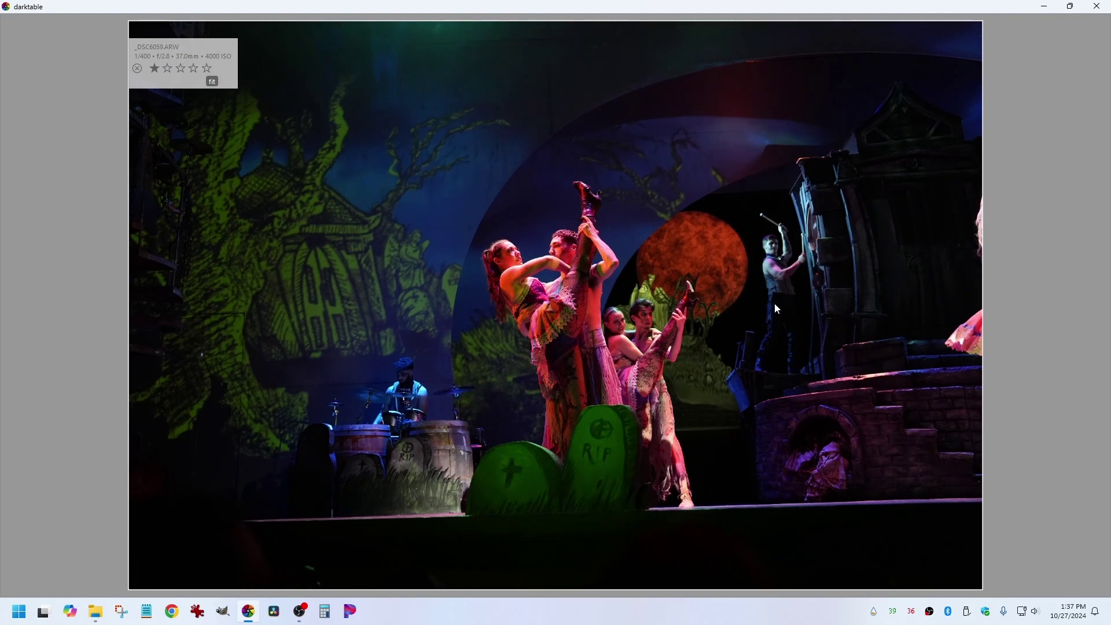
scroll(774, 305, down, 9)
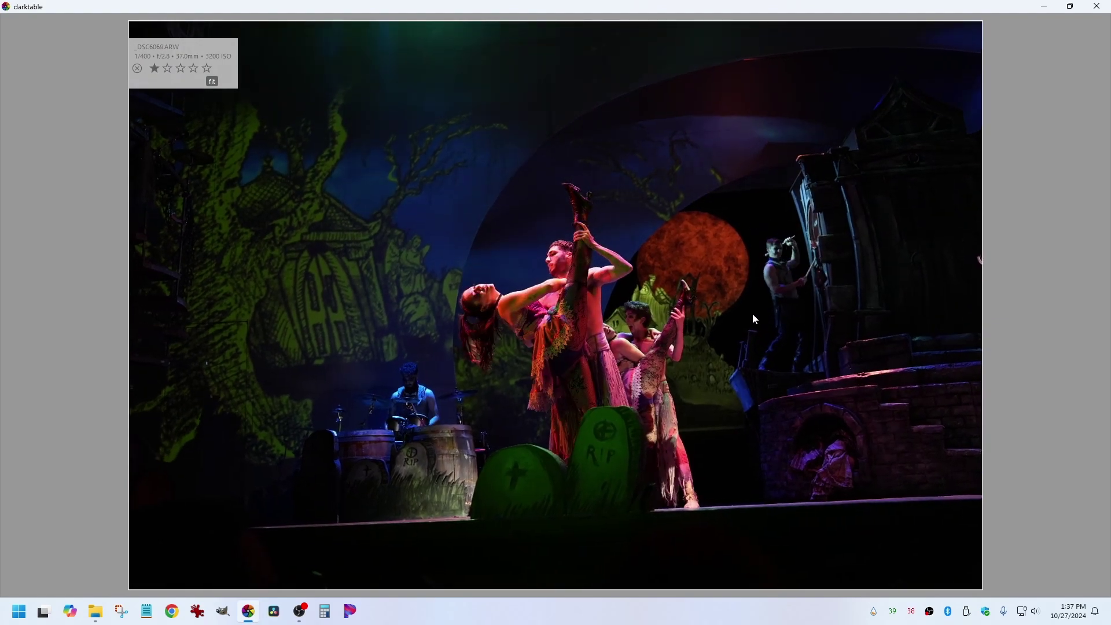
scroll(752, 315, down, 11)
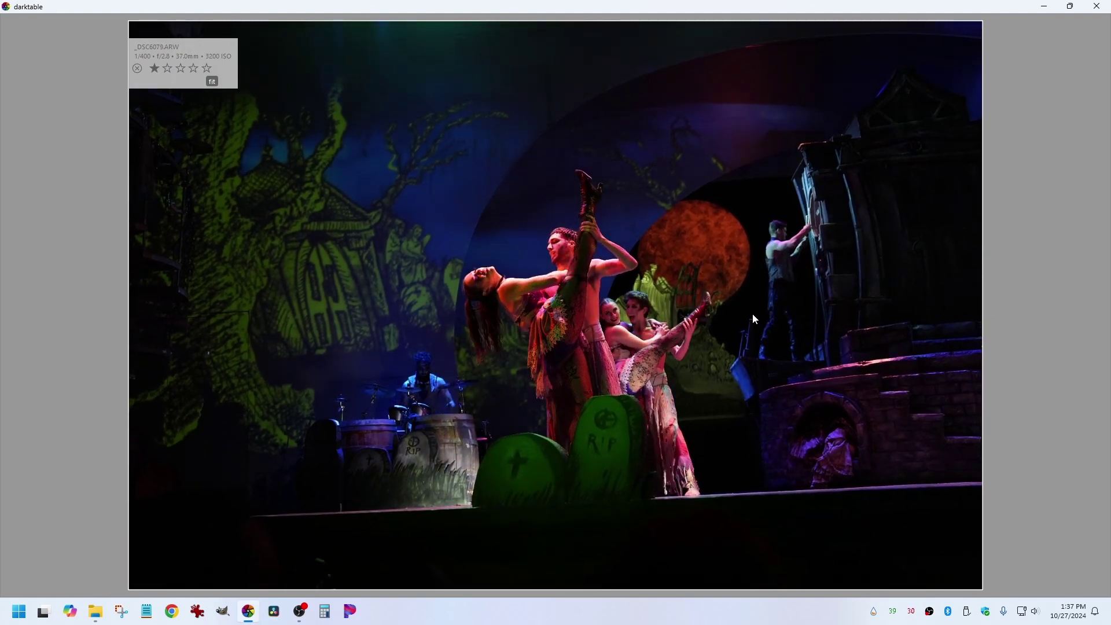
scroll(752, 316, down, 6)
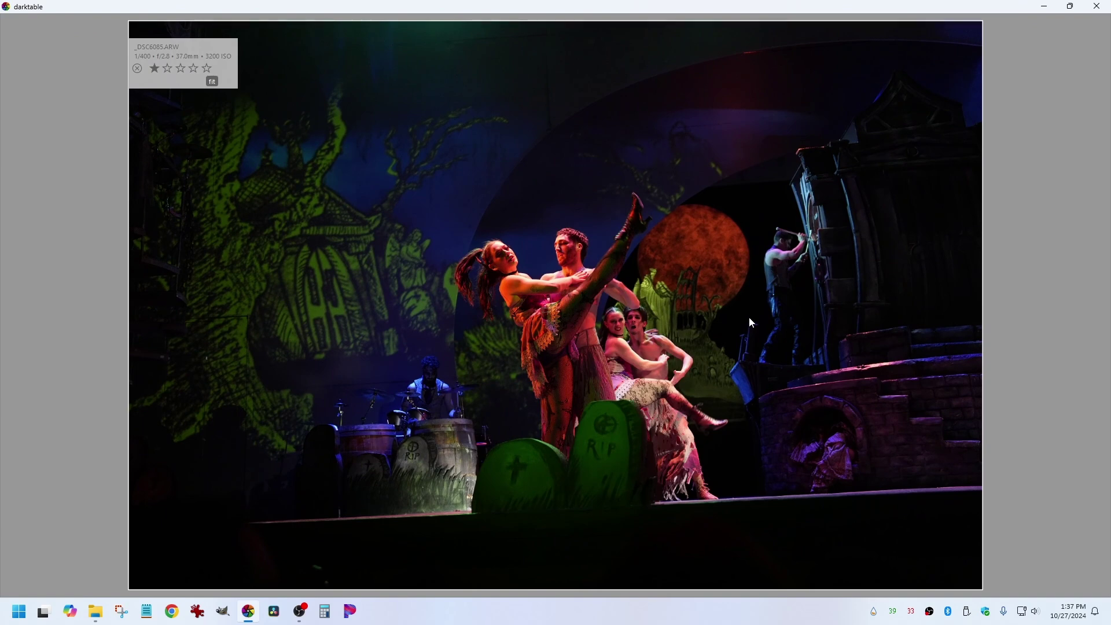
scroll(750, 319, up, 6)
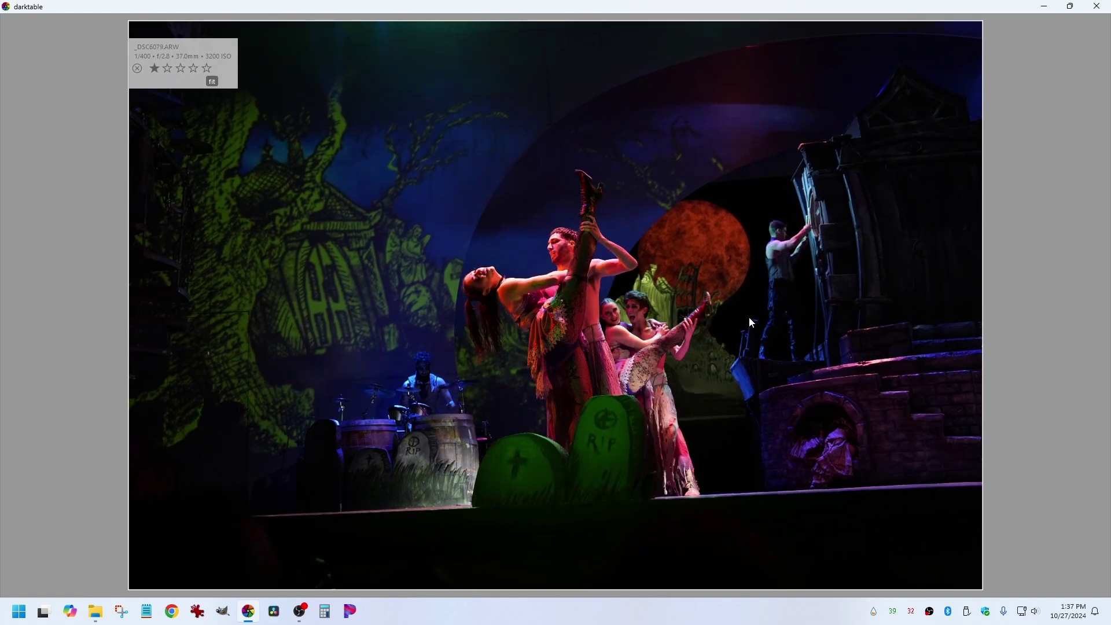
scroll(749, 319, up, 4)
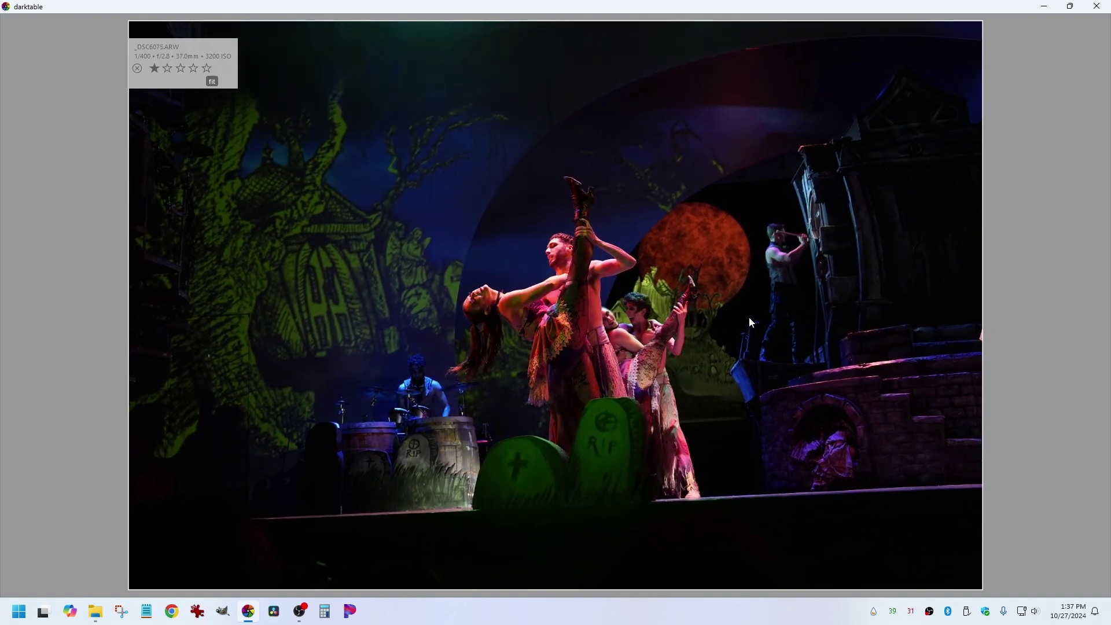
Compare the neighbouring dip-pose frames around _DSC6075.ARW and return to the thumbnail view.
scroll(749, 317, down, 2)
scroll(749, 318, up, 2)
scroll(749, 317, down, 1)
scroll(749, 317, up, 1)
scroll(753, 295, down, 1)
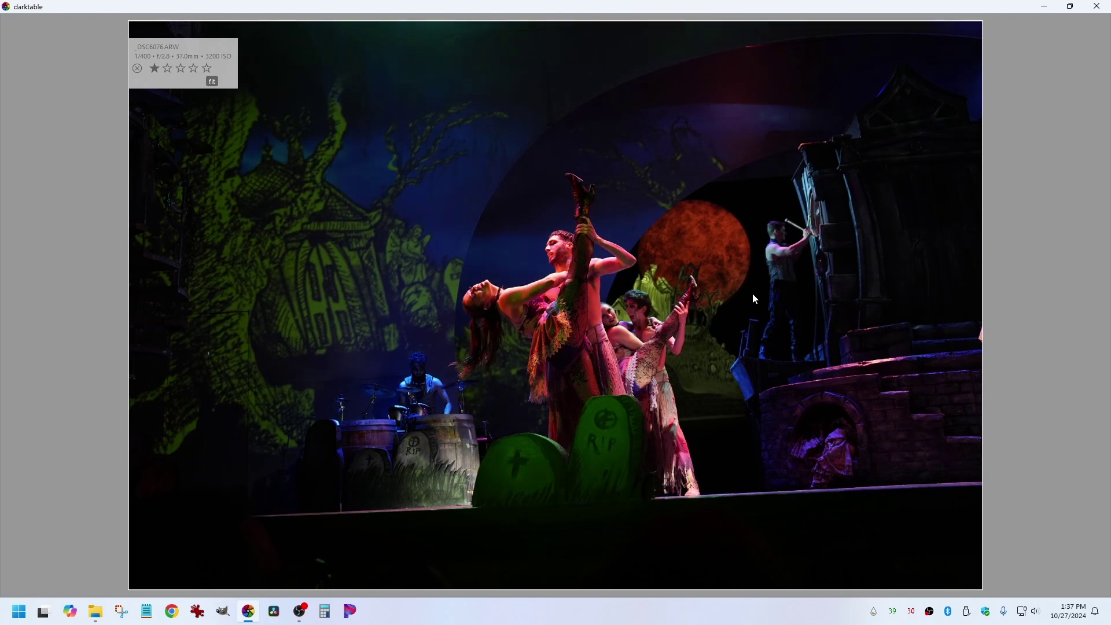
scroll(753, 296, up, 2)
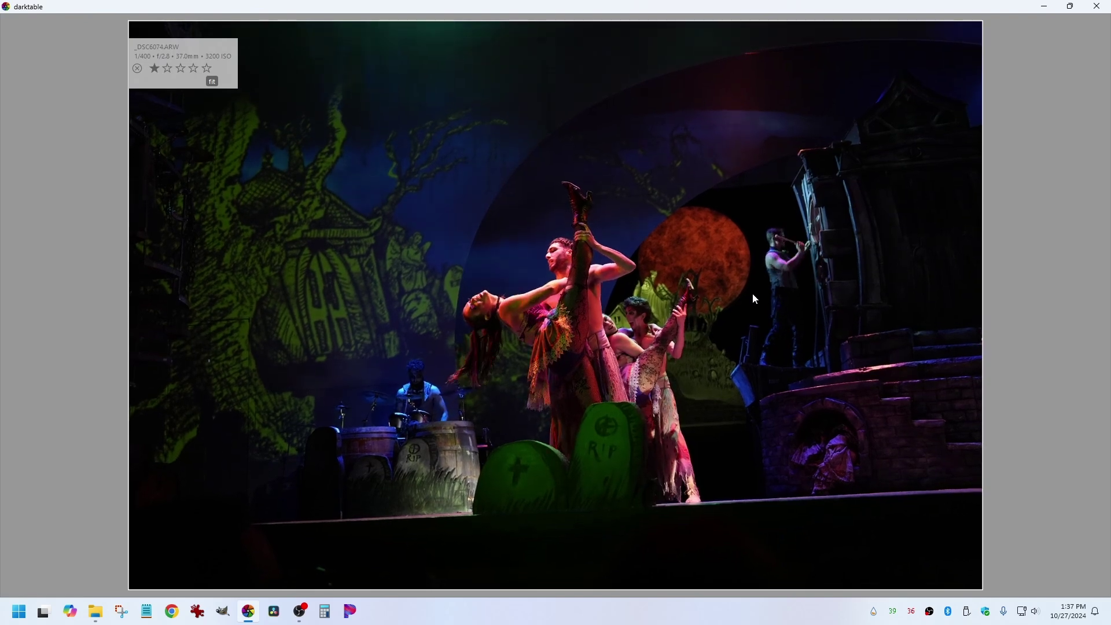
scroll(706, 211, down, 1)
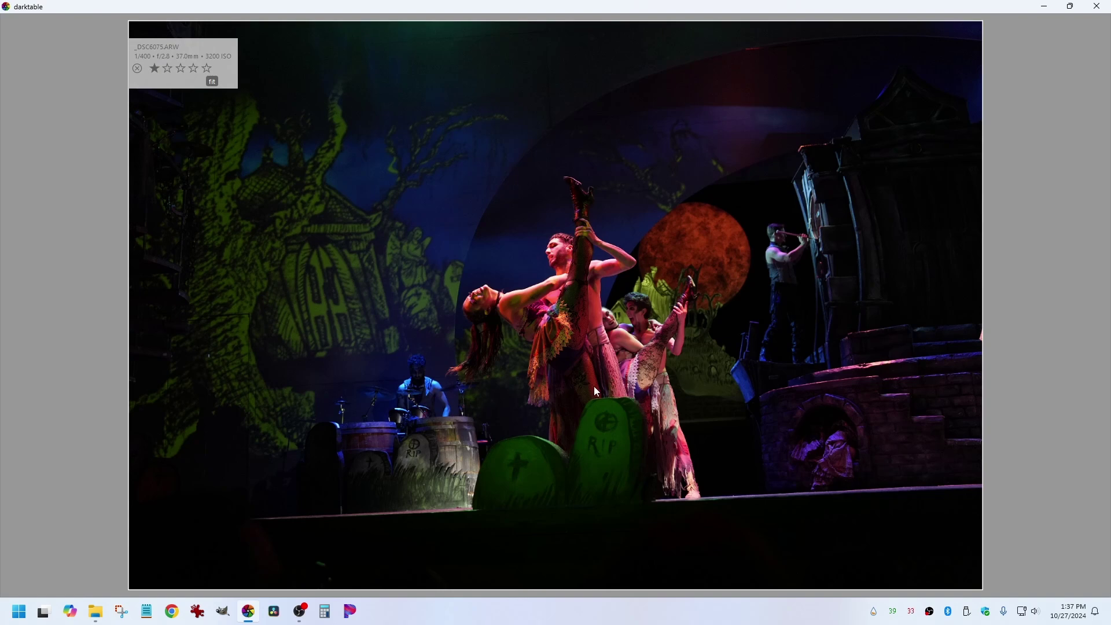
key(w)
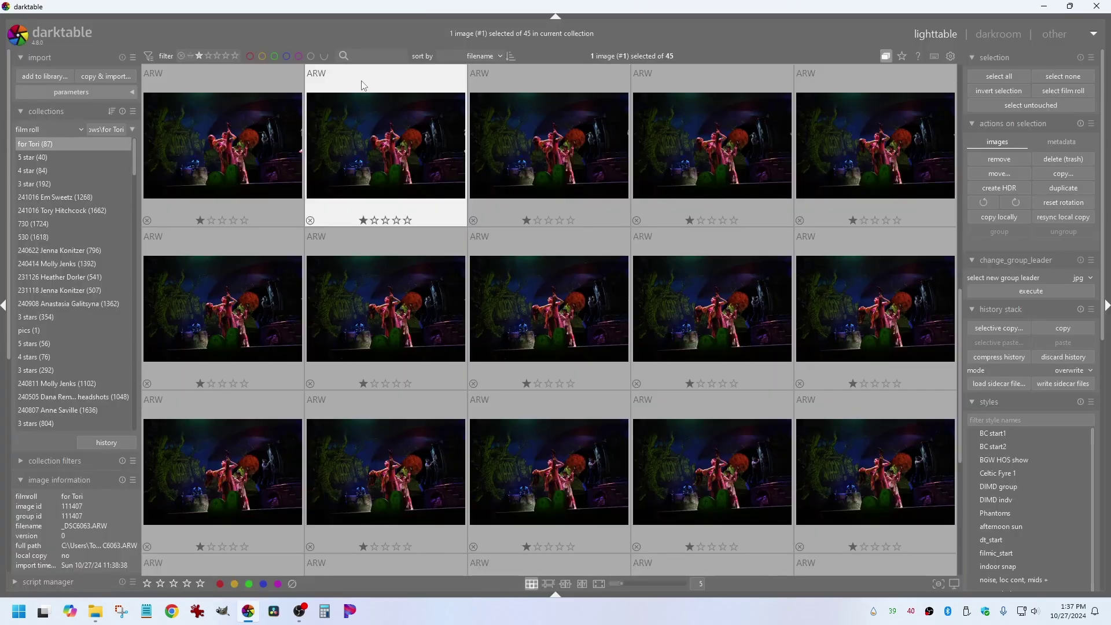
Filter the collection to two-star images and open its first image, _DSC7315.ARW, in full preview.
click(207, 55)
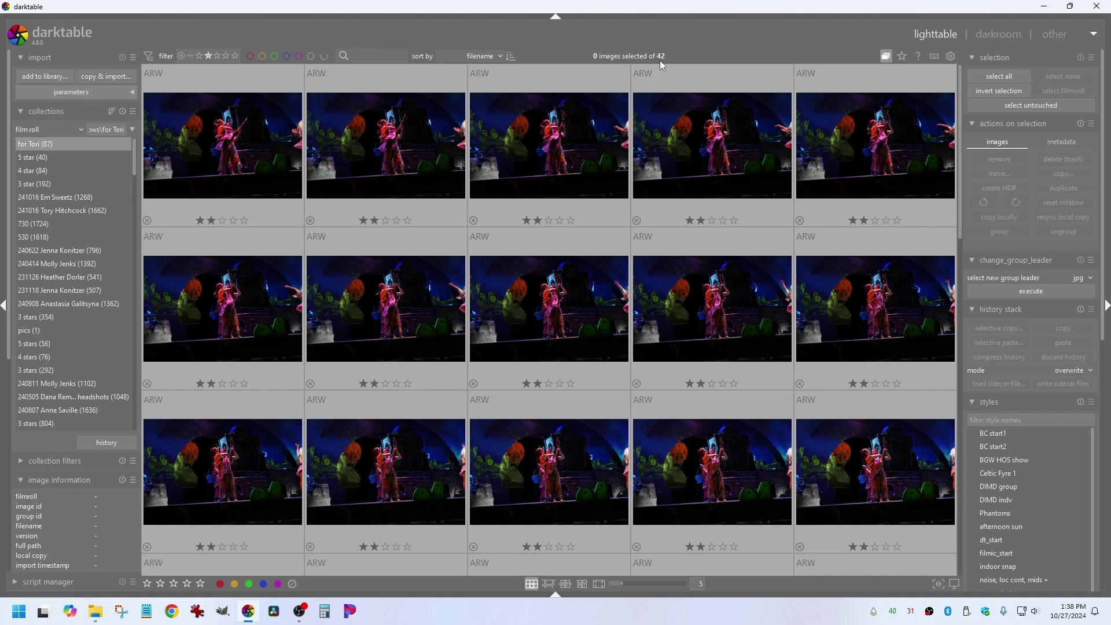
click(240, 119)
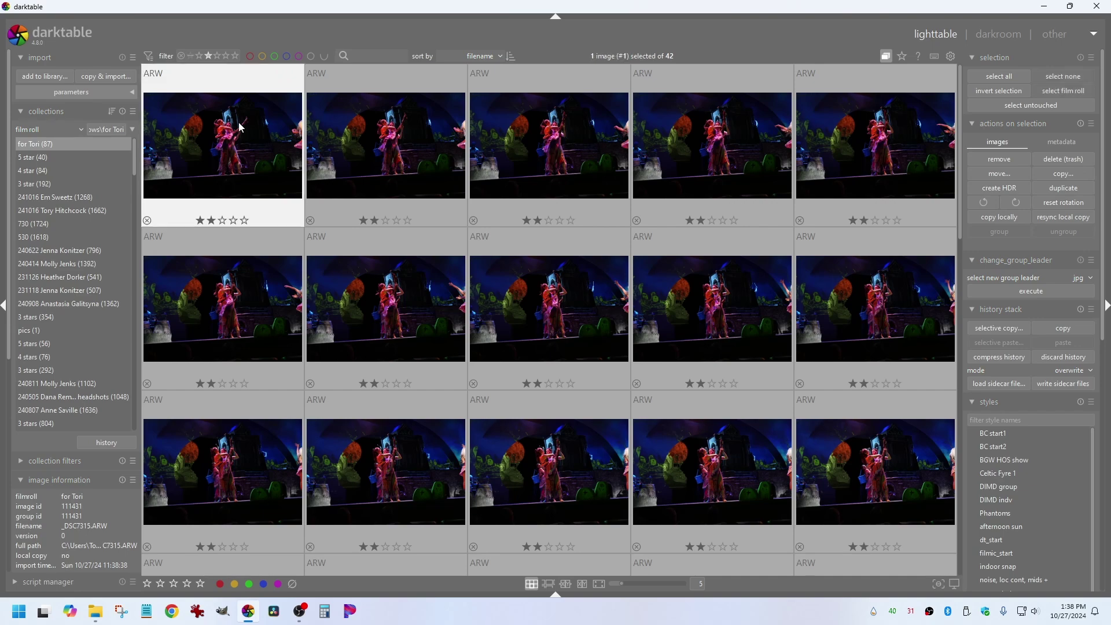
click(599, 584)
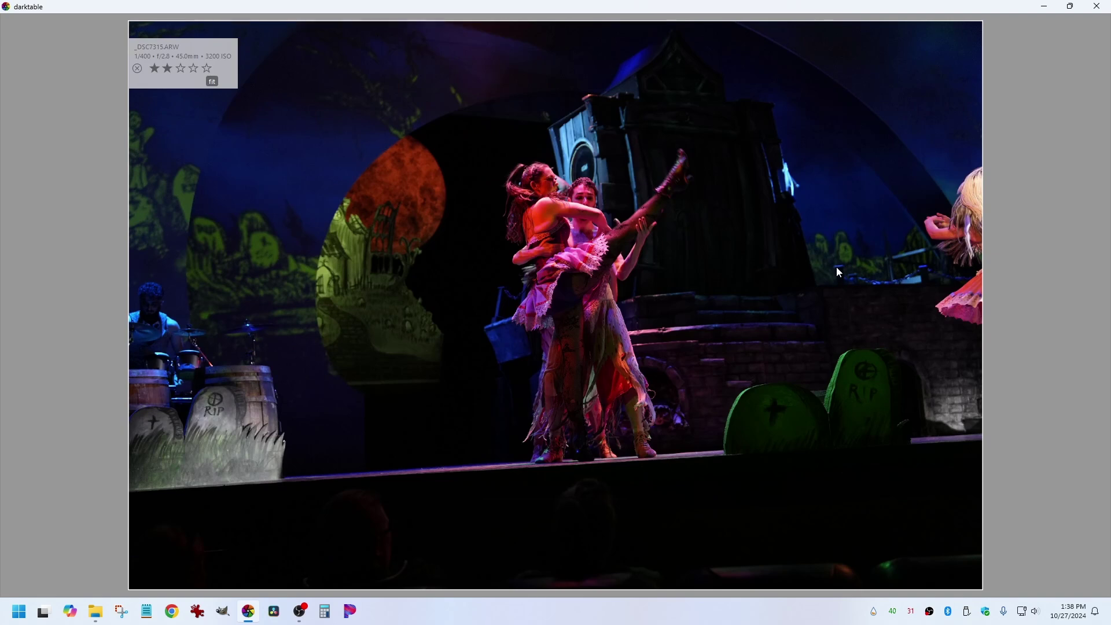
Look through the two-star images from the start to the end of the collection, examining the lift sequence.
scroll(835, 266, up, 1)
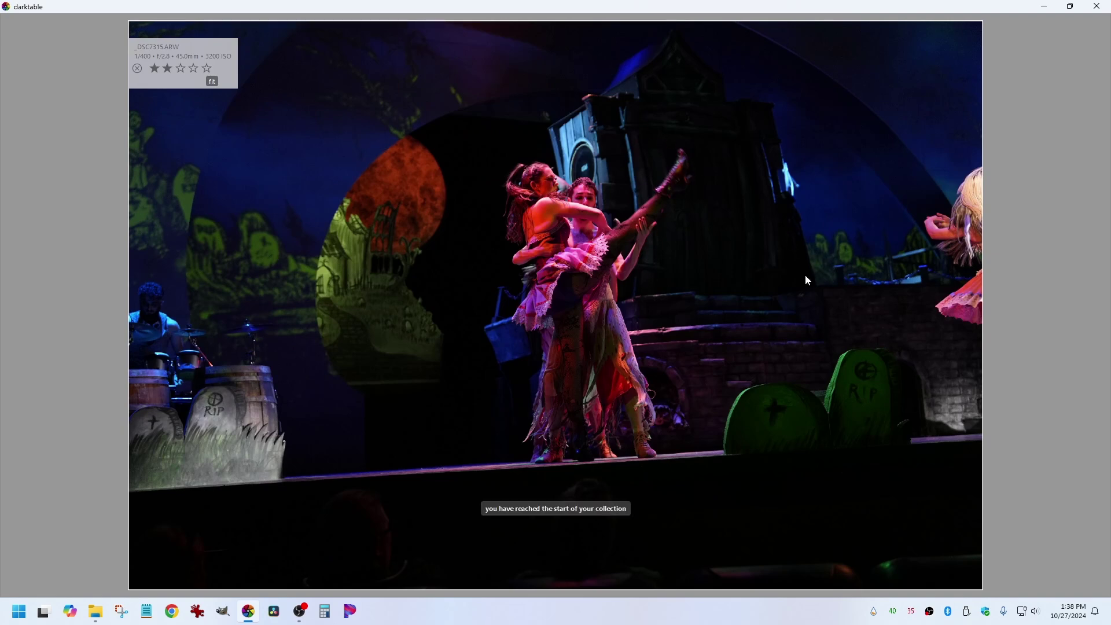
scroll(805, 276, down, 5)
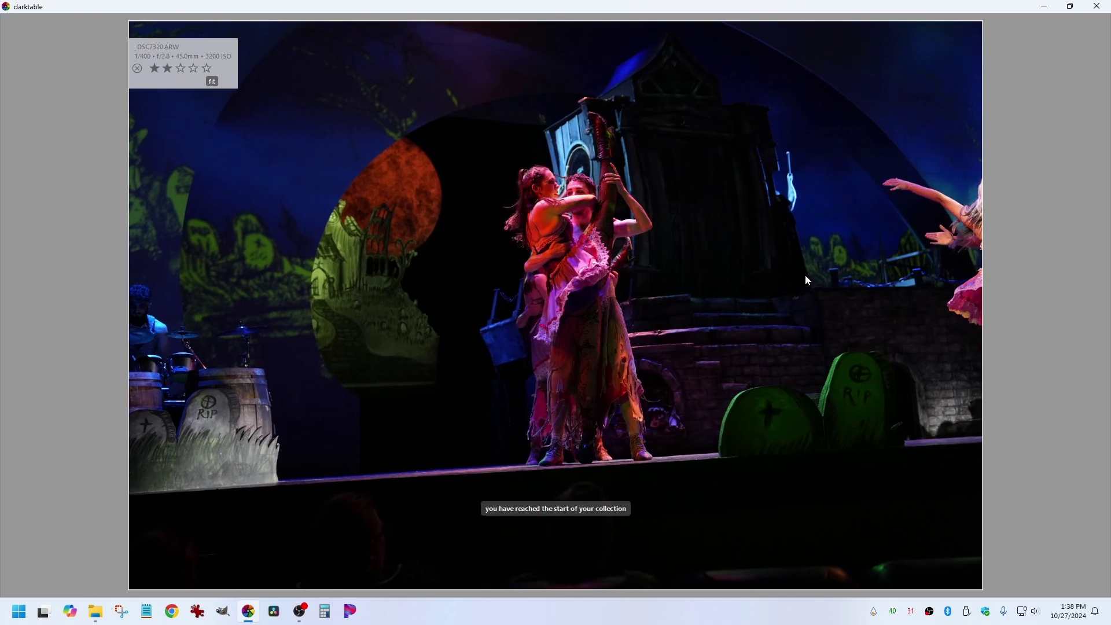
scroll(807, 280, down, 7)
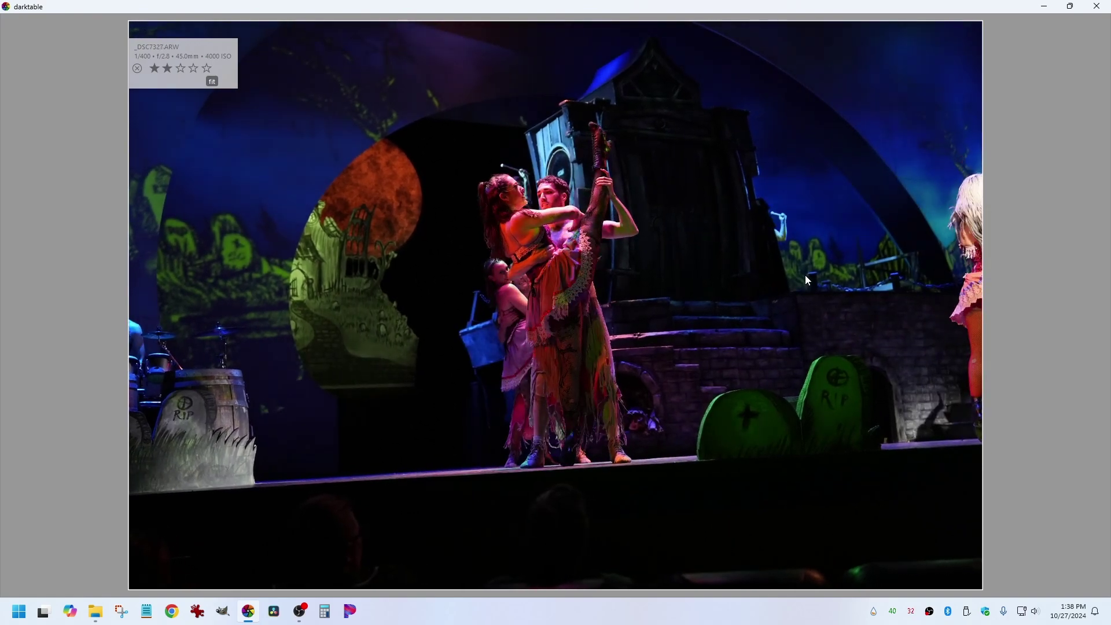
scroll(806, 279, down, 13)
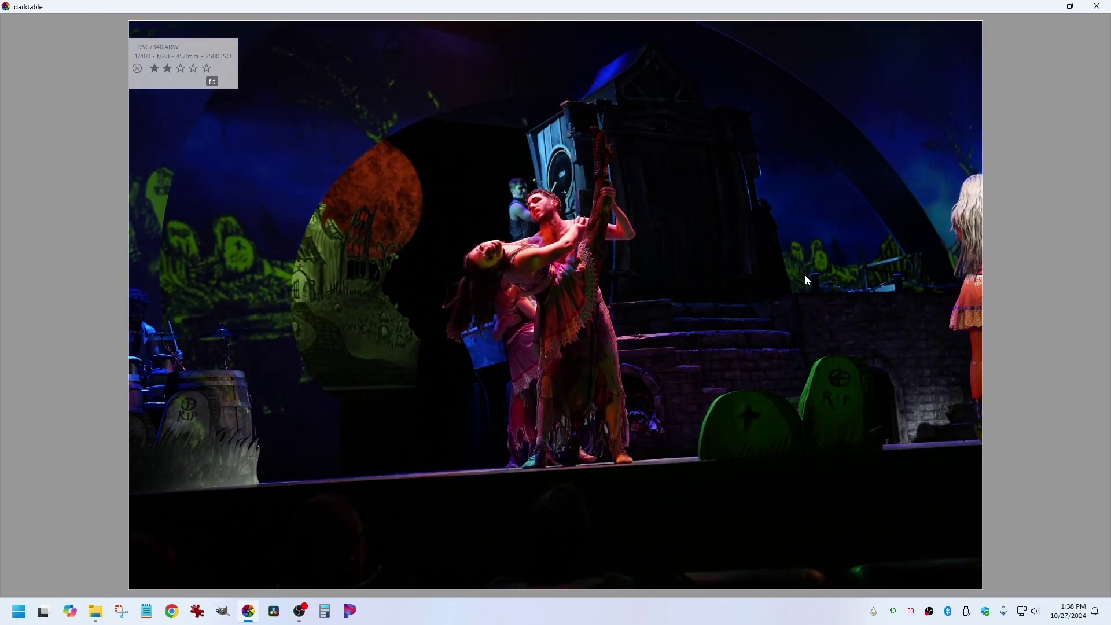
scroll(807, 278, down, 16)
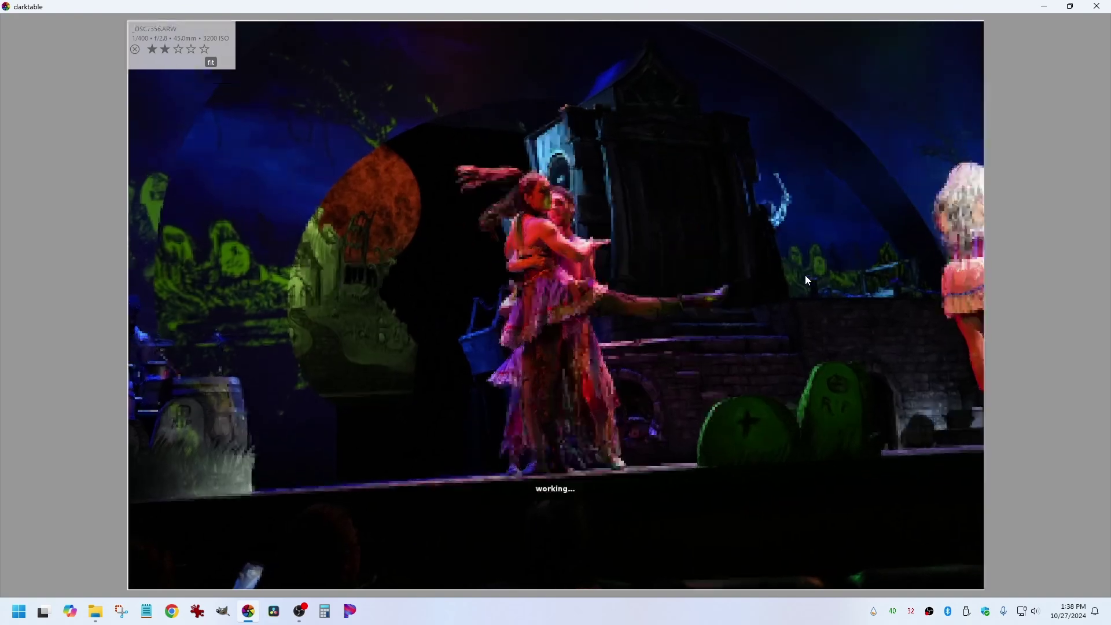
scroll(806, 280, down, 4)
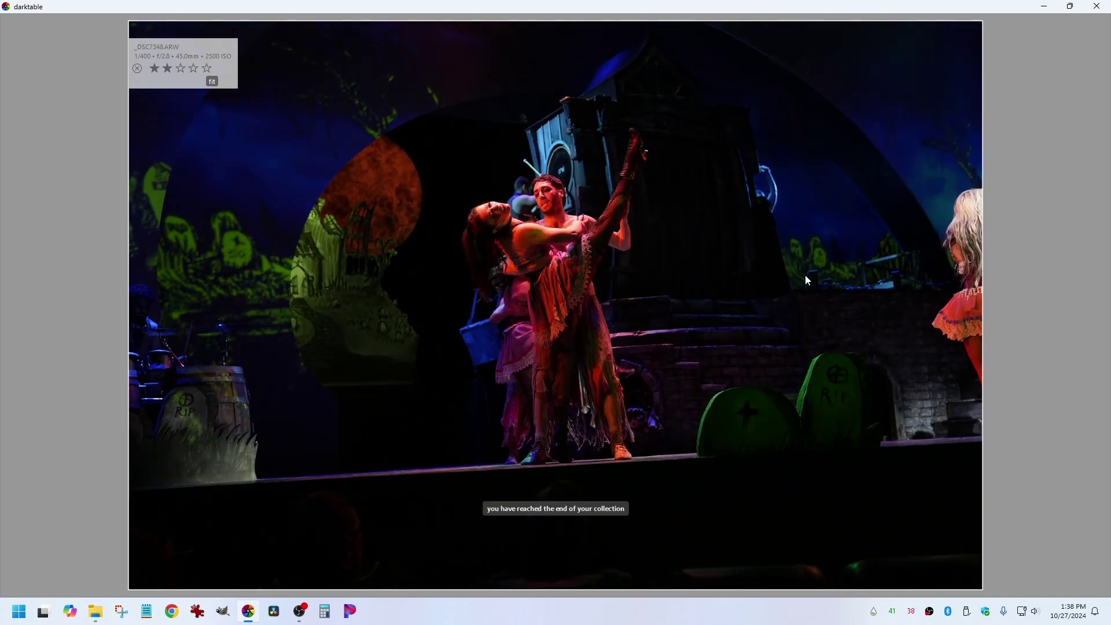
Go back to the dip pose and compare frames _DSC7337.ARW through _DSC7340.ARW, checking both dancers' positions.
scroll(806, 278, up, 8)
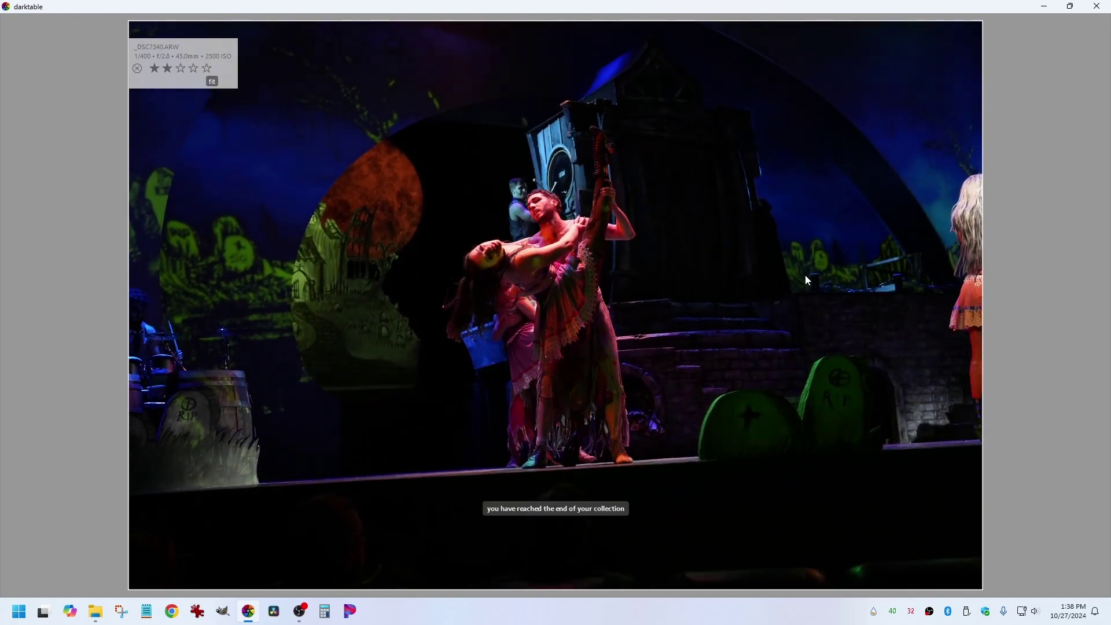
scroll(807, 280, up, 2)
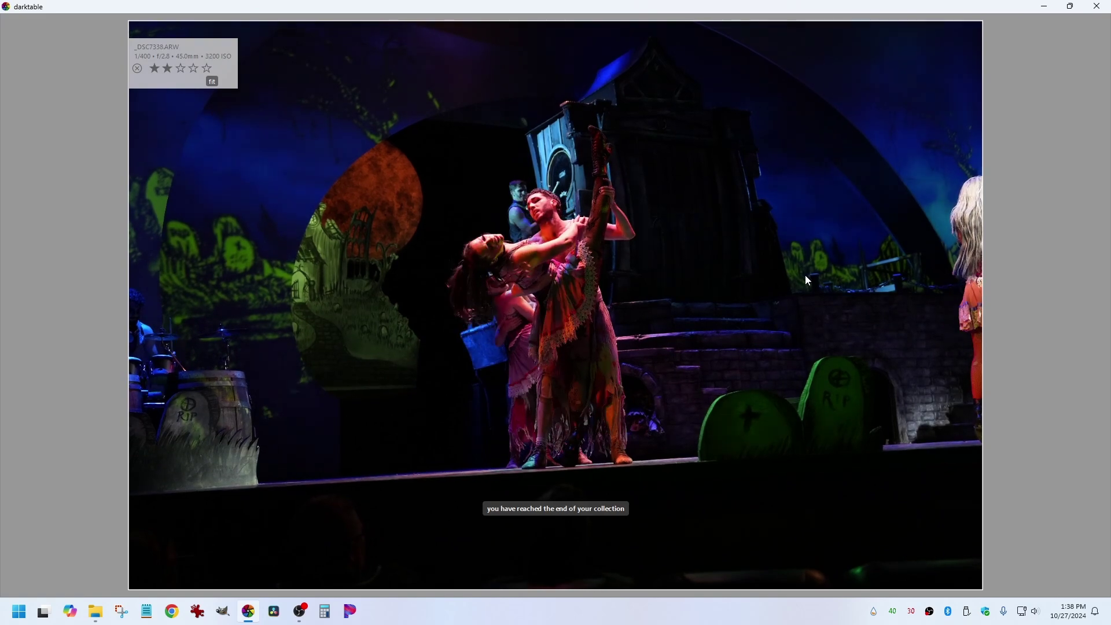
scroll(806, 280, up, 1)
scroll(807, 280, down, 1)
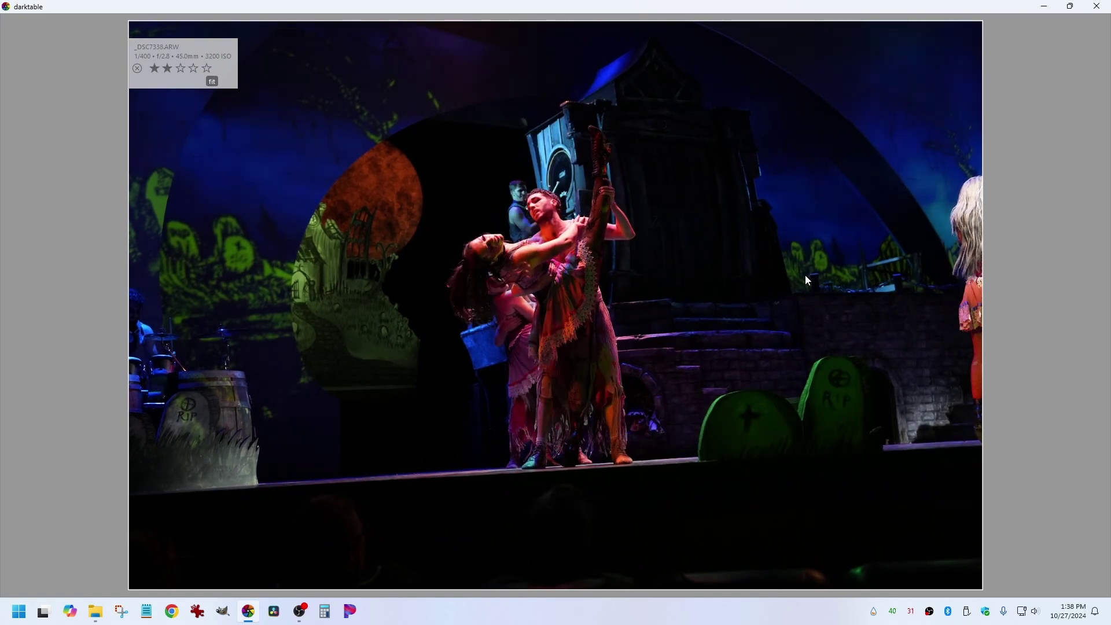
scroll(807, 280, down, 1)
scroll(624, 186, up, 1)
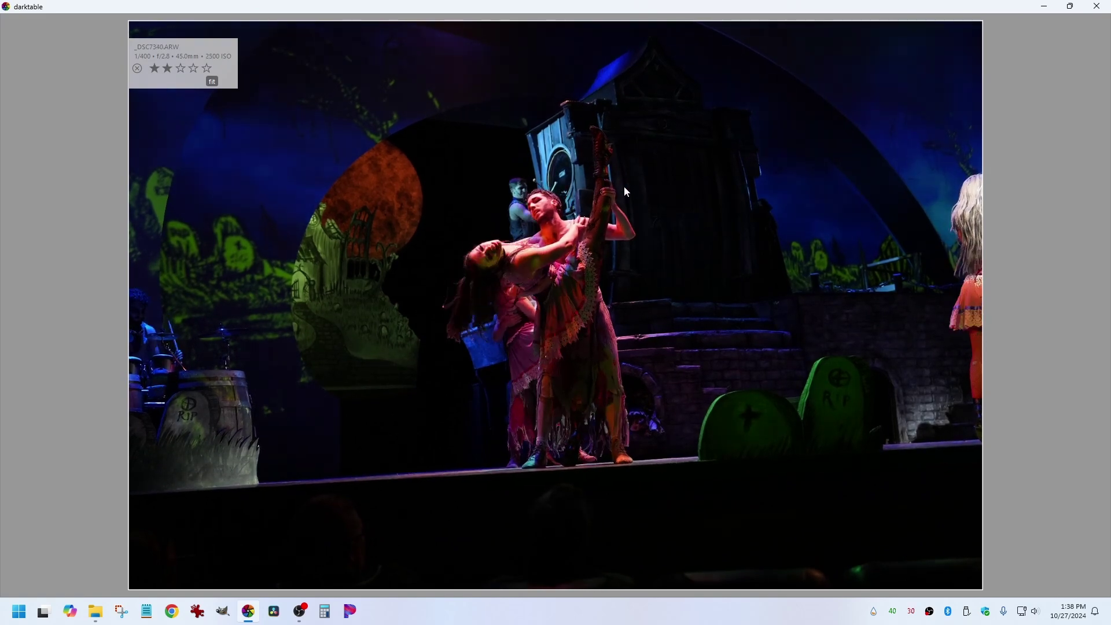
scroll(623, 185, up, 1)
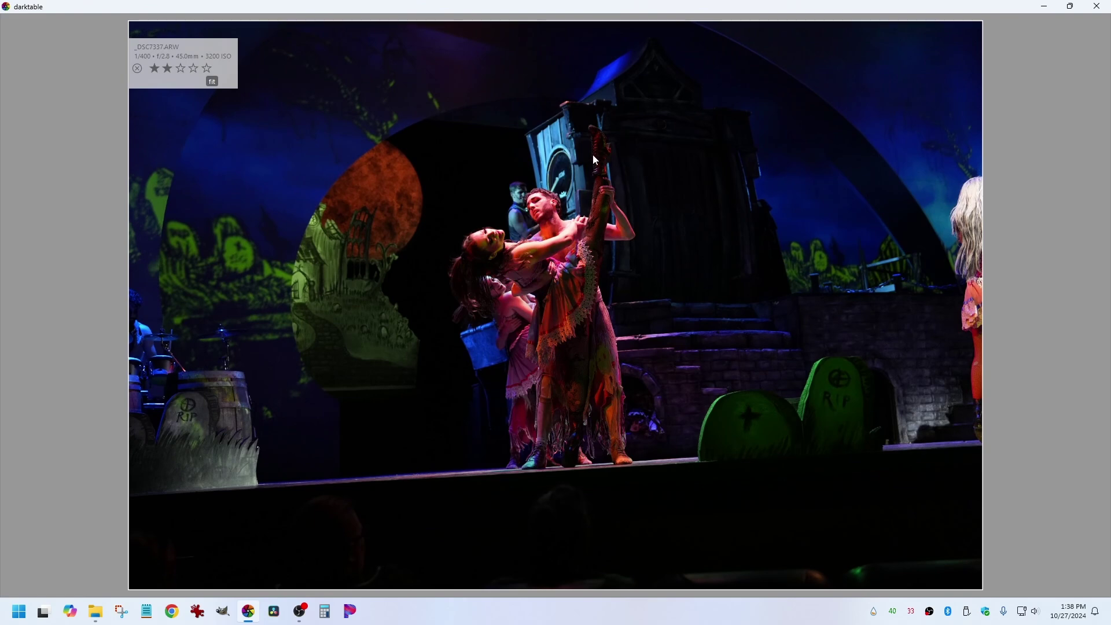
scroll(671, 167, down, 3)
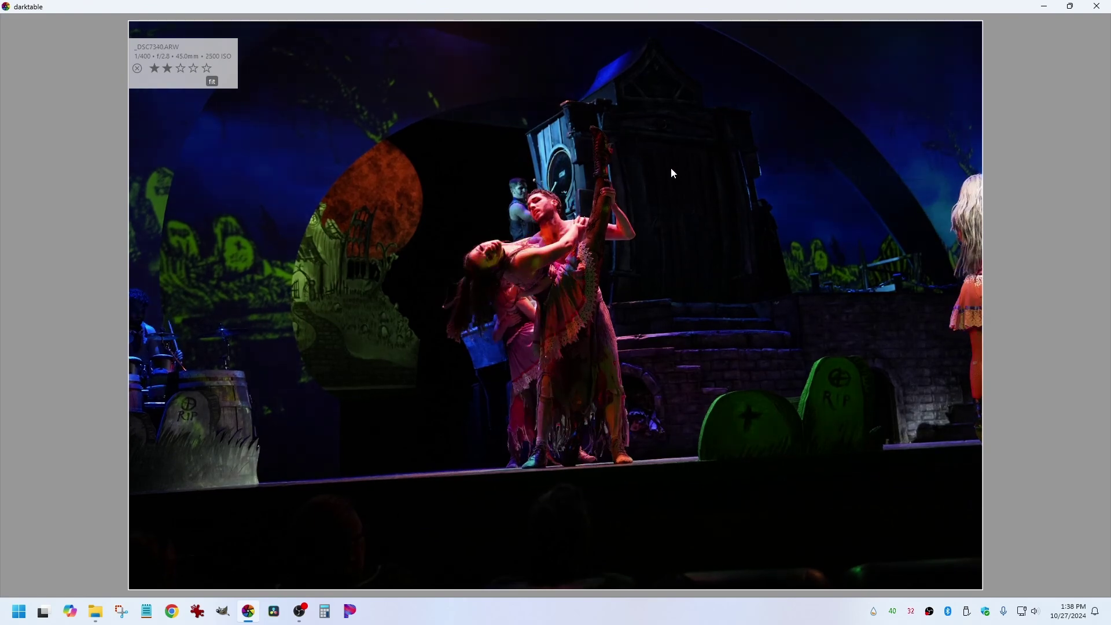
Compare the dip-pose frames _DSC7340.ARW through _DSC7343.ARW, checking the raised leg and the drummer behind the dancers.
scroll(671, 168, down, 1)
scroll(671, 173, down, 1)
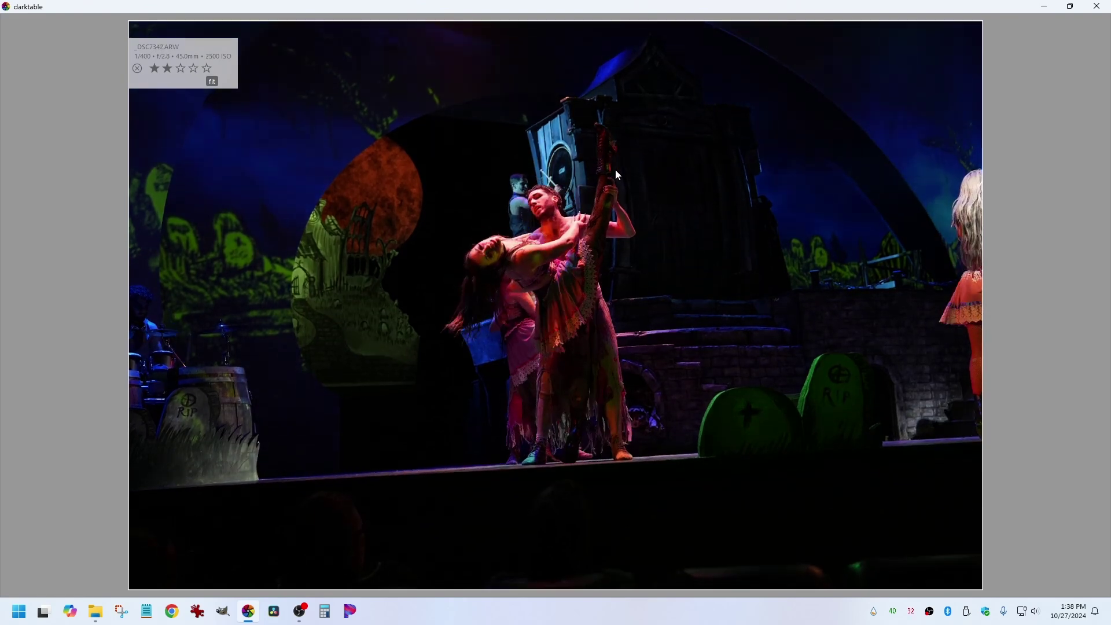
scroll(617, 174, down, 1)
scroll(564, 198, up, 1)
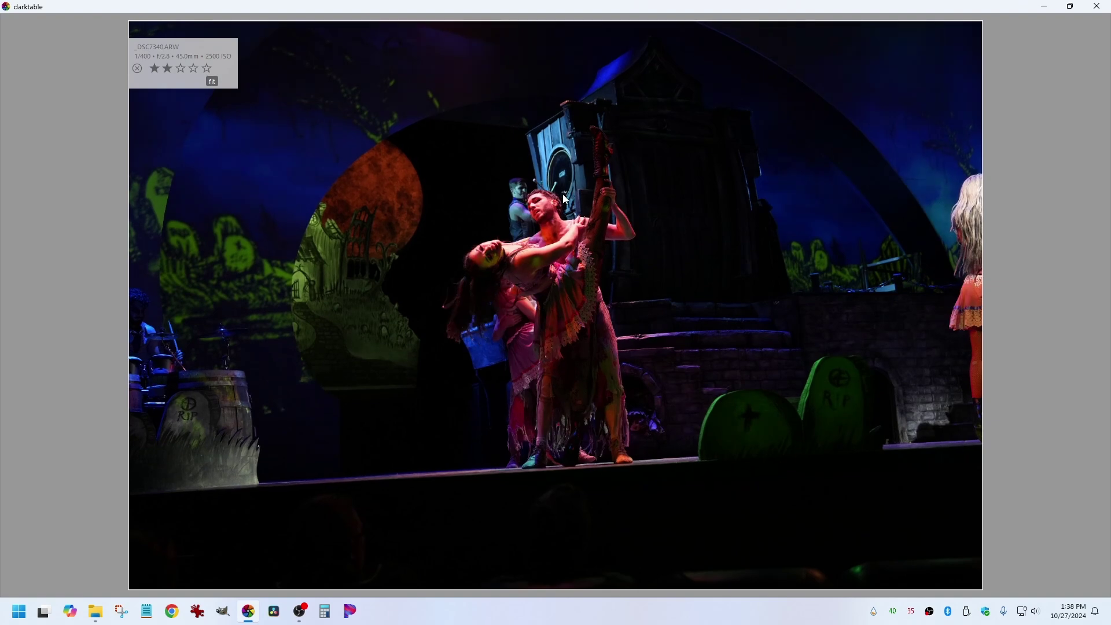
scroll(565, 198, up, 1)
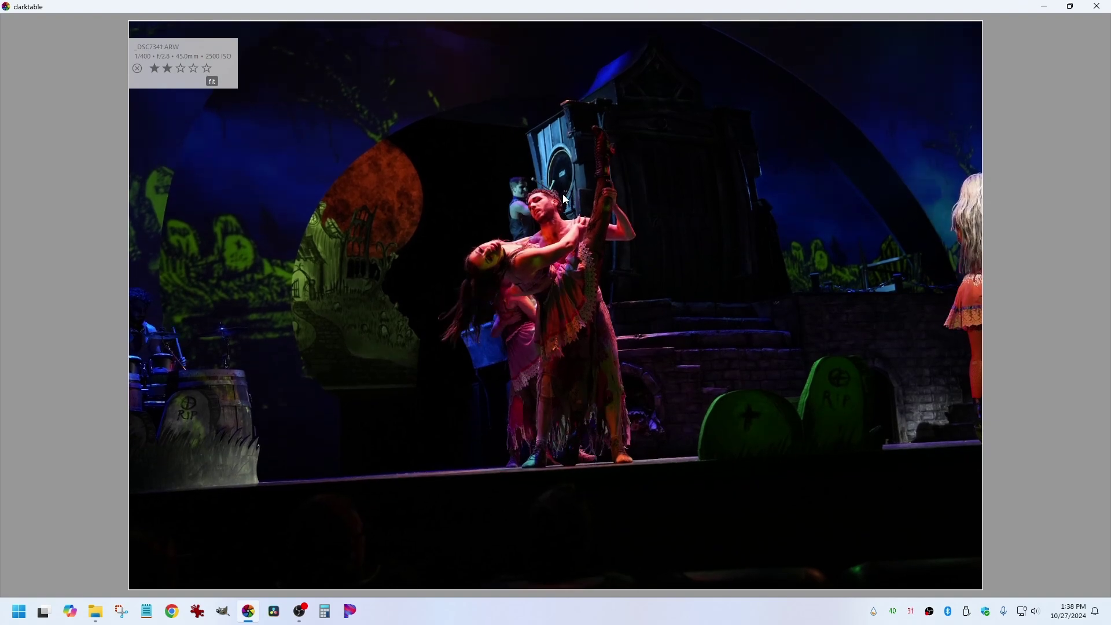
scroll(565, 198, down, 1)
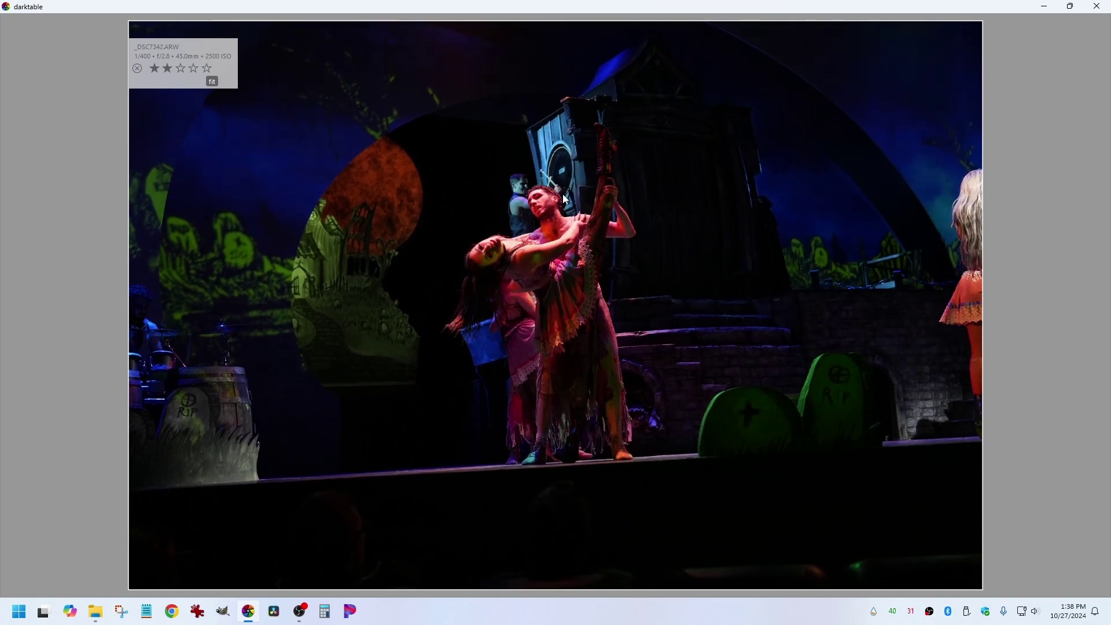
scroll(564, 198, up, 1)
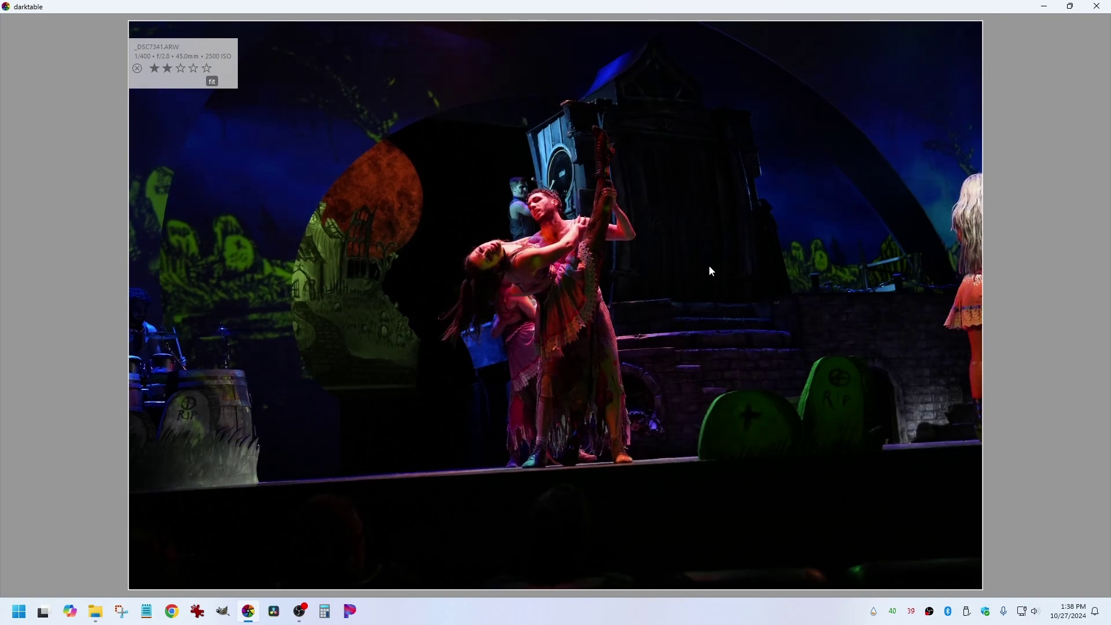
scroll(709, 267, down, 1)
scroll(711, 271, down, 1)
Change the star rating of _DSC7342.ARW and return to the thumbnail view.
scroll(711, 270, up, 1)
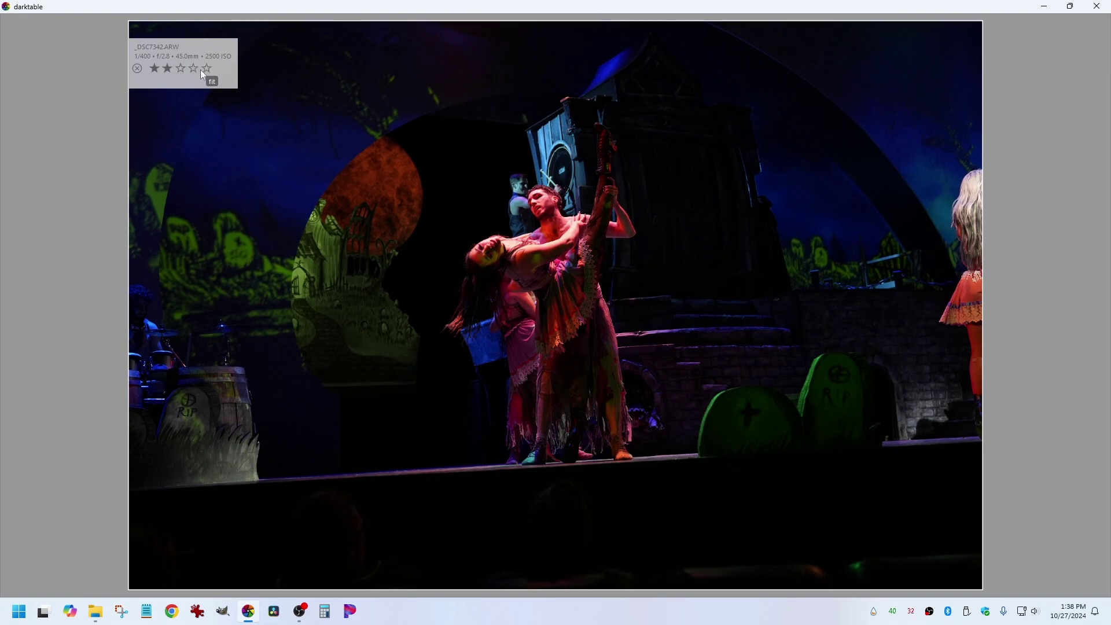
scroll(392, 213, down, 1)
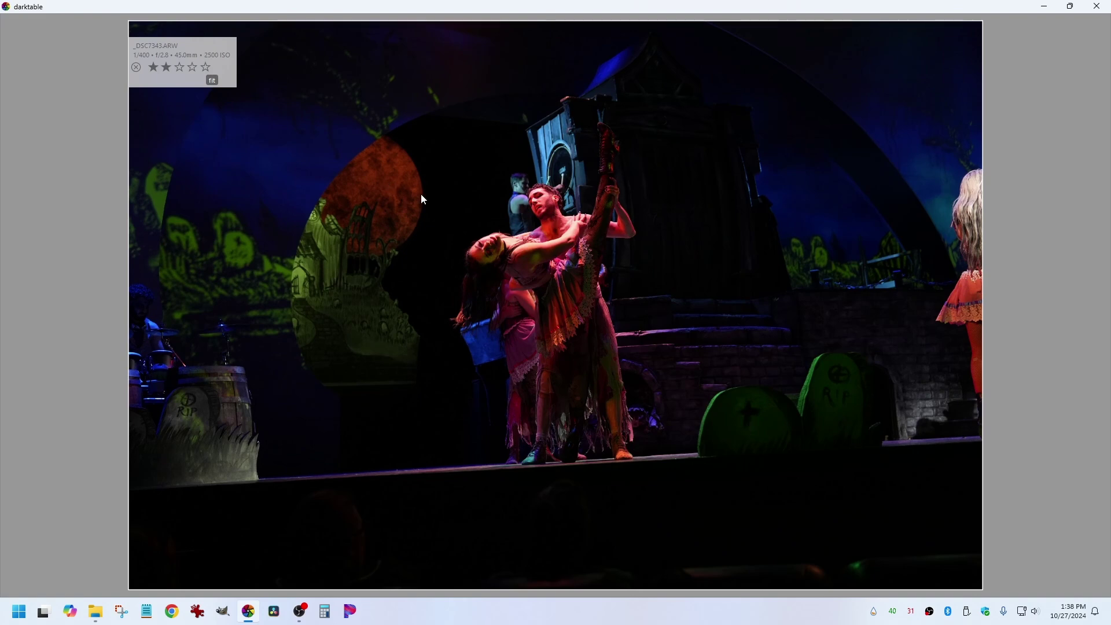
key(Escape)
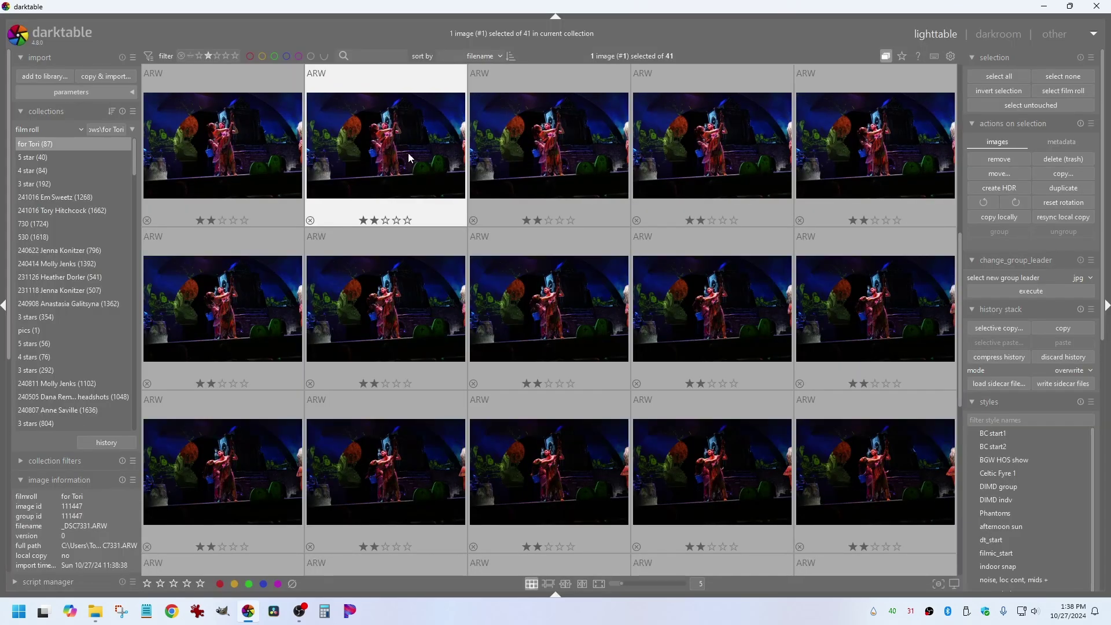
Filter the collection to five-star images and open _DSC7342.ARW for editing in the darkroom.
click(234, 57)
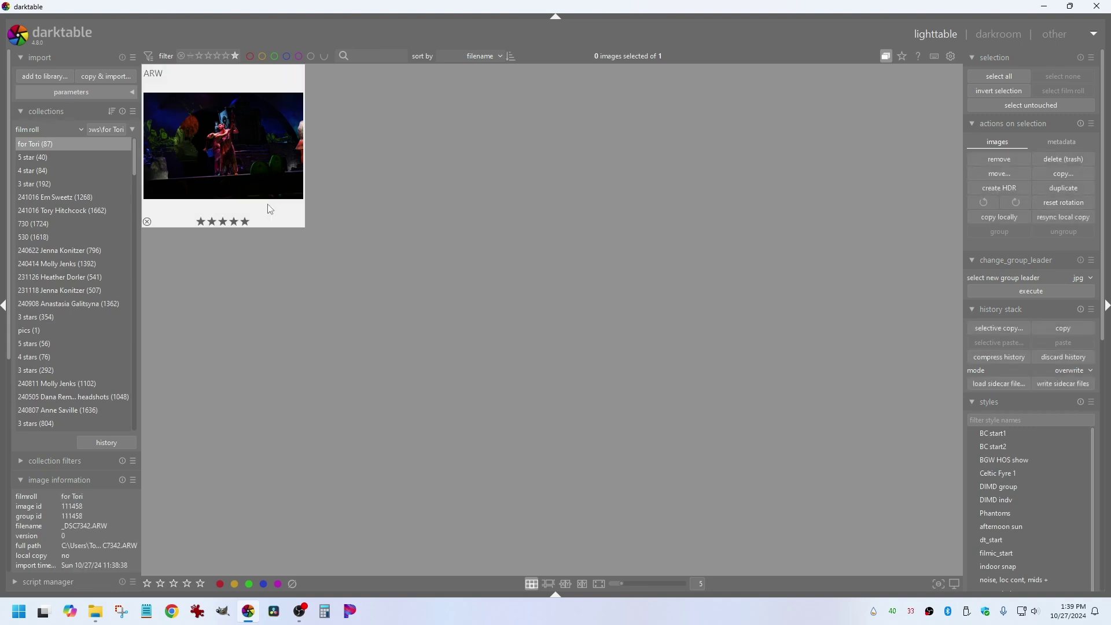
click(263, 163)
double_click(263, 164)
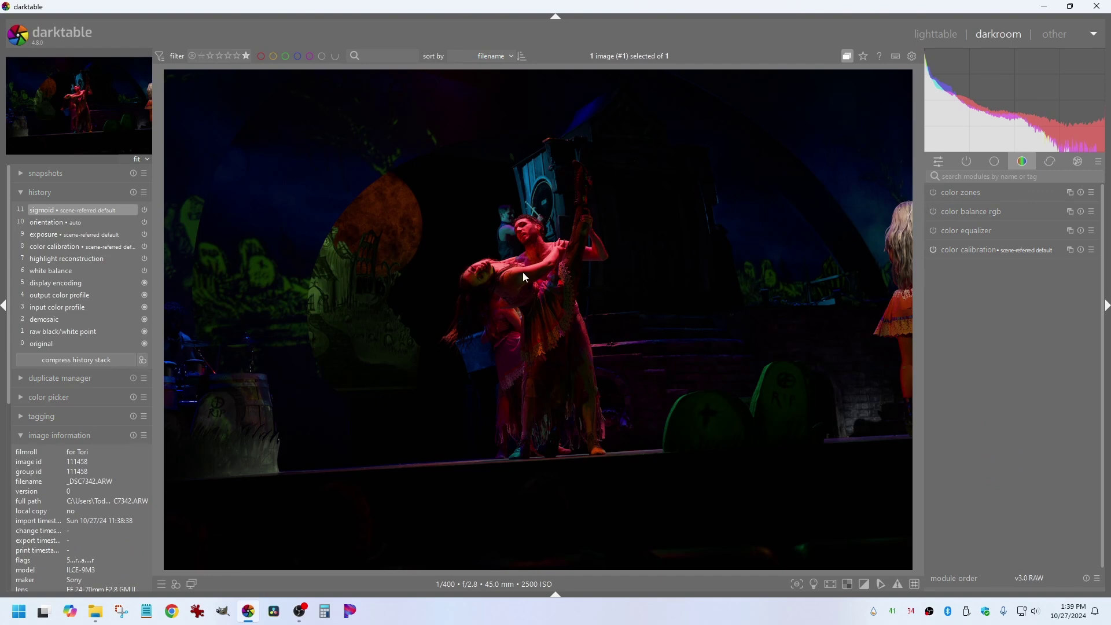
Try the smooth preset of the sigmoid module on the whole image and return to the scene-referred default.
click(965, 163)
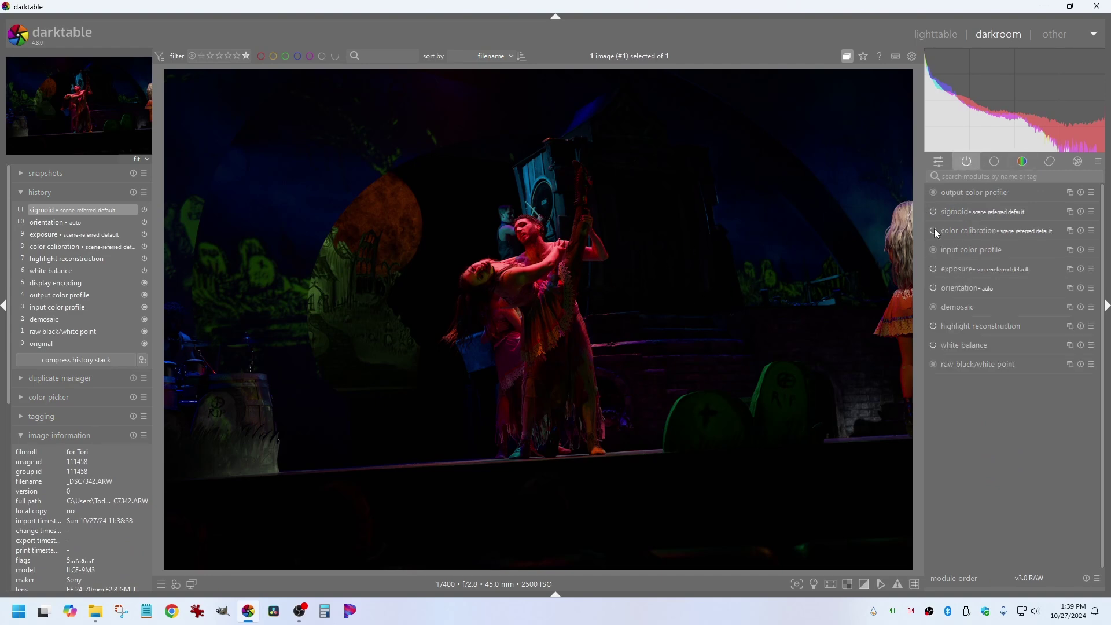
click(1091, 212)
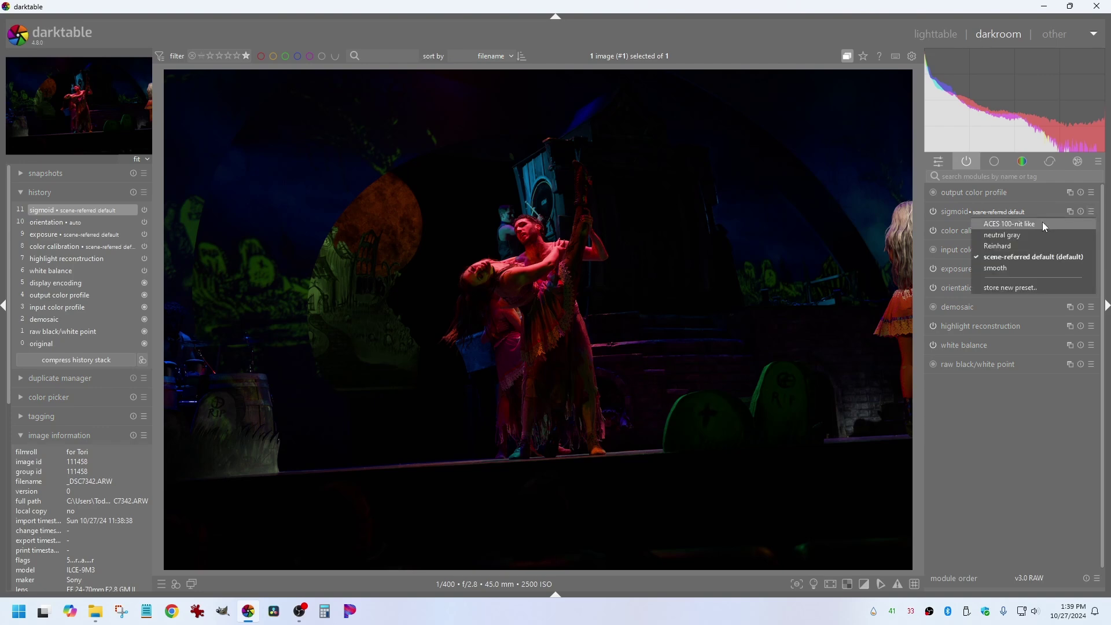
click(999, 274)
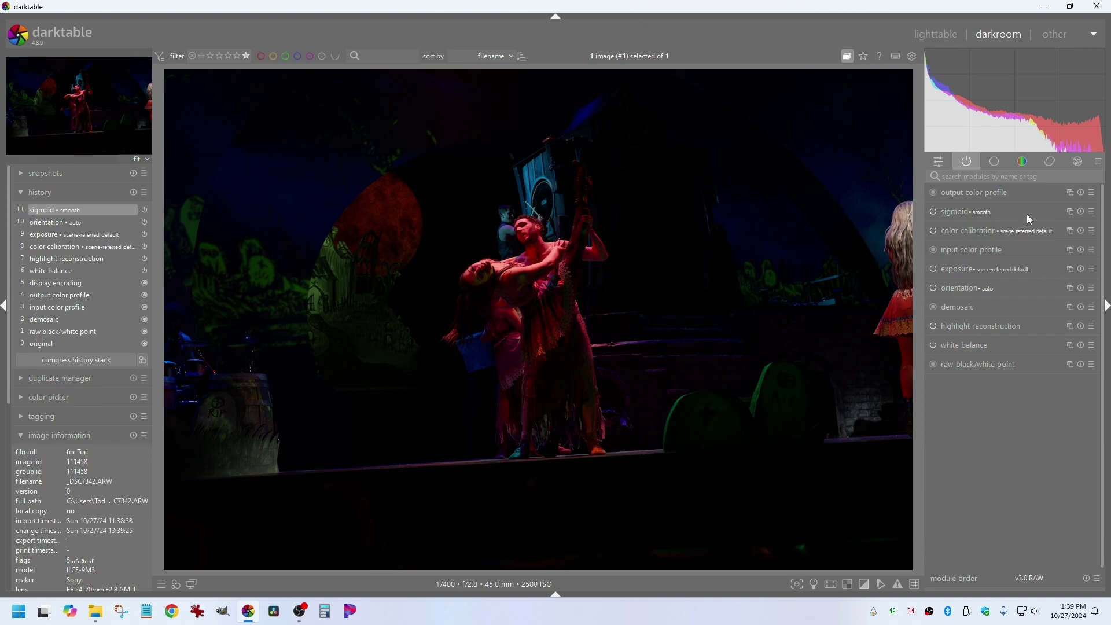
click(1091, 212)
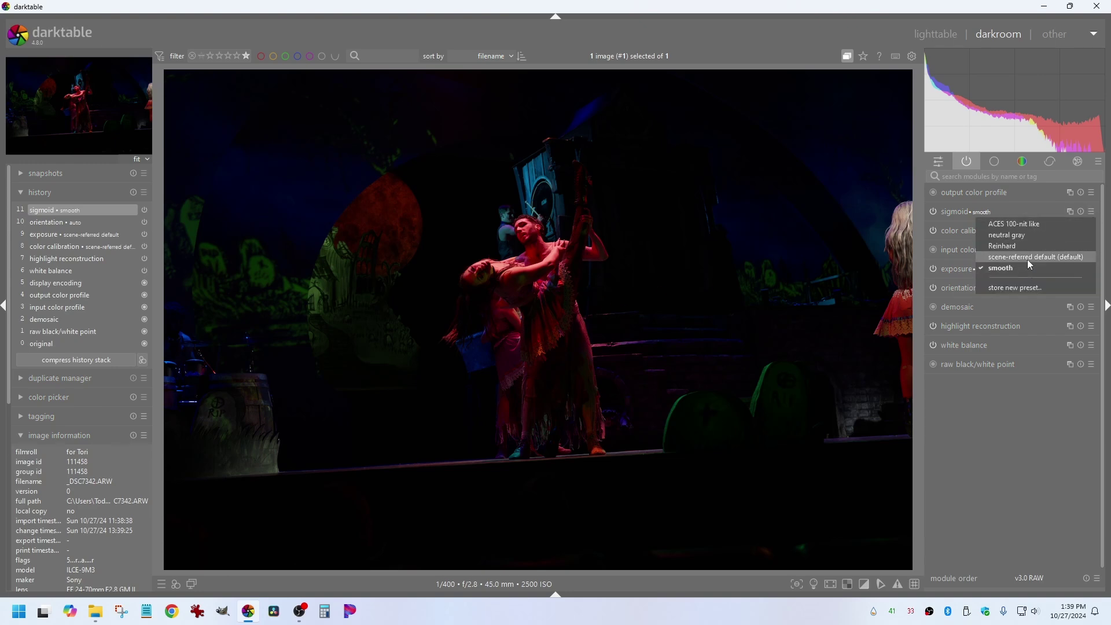
click(1030, 258)
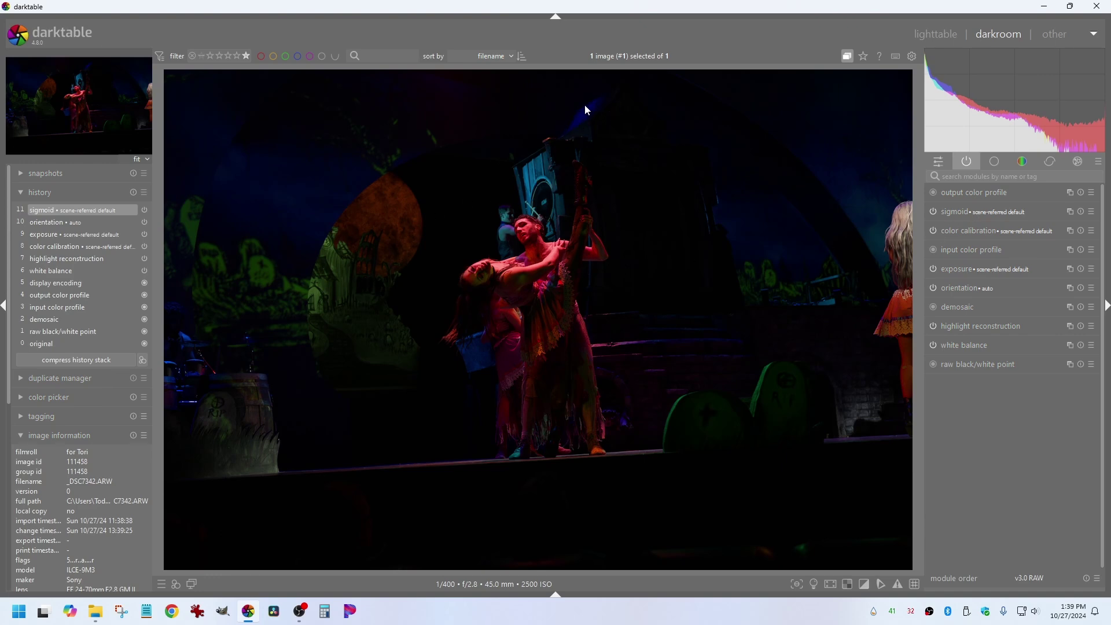
Compare sigmoid's smooth and scene-referred default presets close up around the drummer and raised leg, going back to the default.
scroll(591, 105, up, 4)
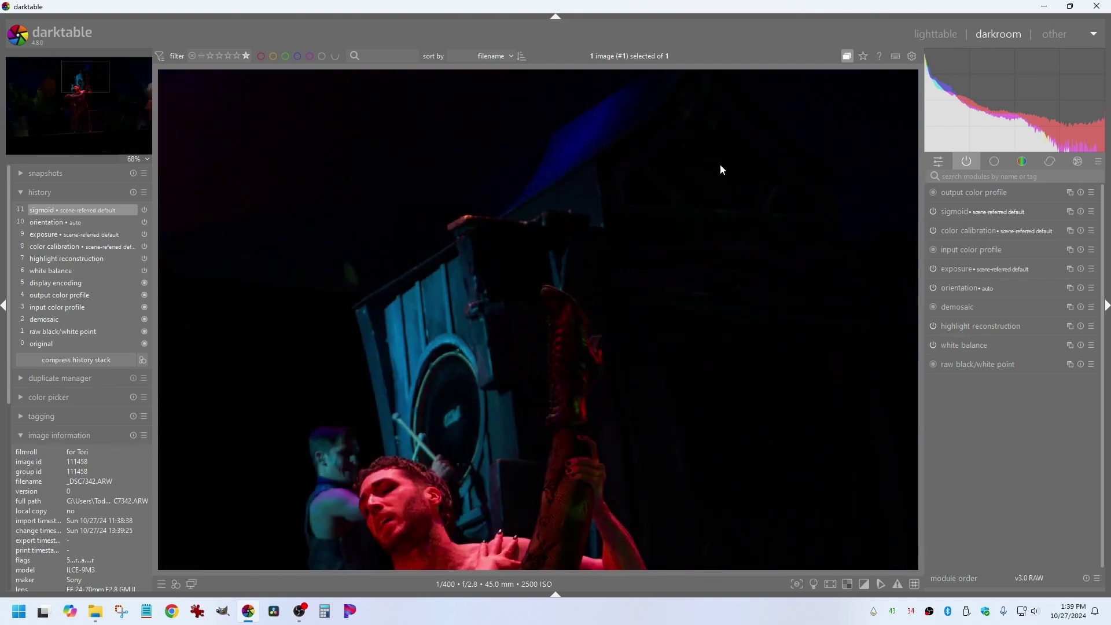
click(1091, 212)
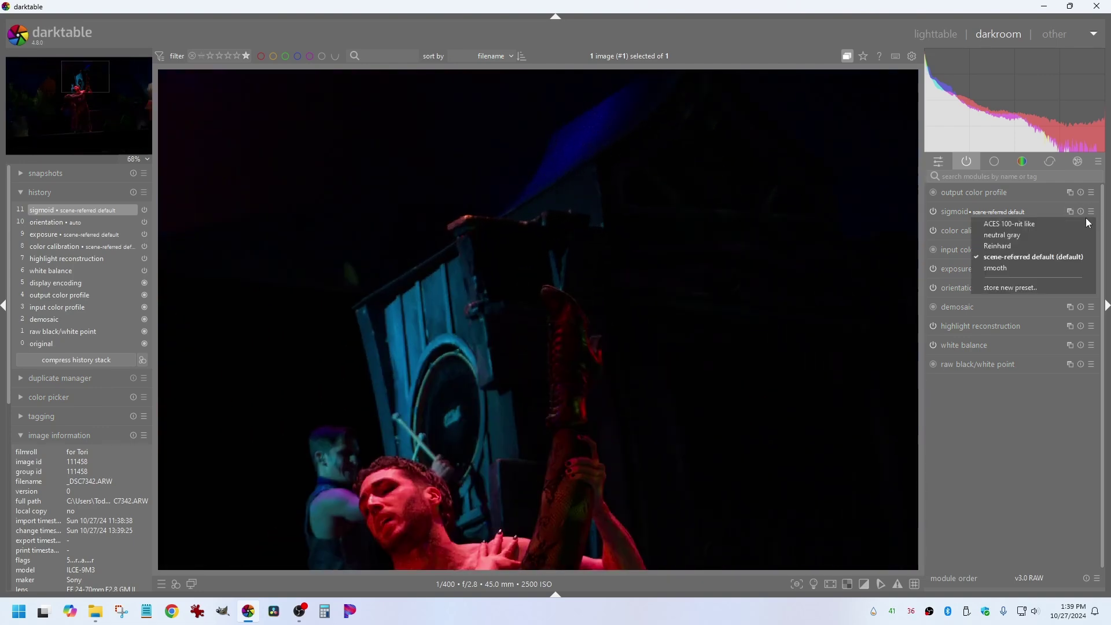
click(999, 268)
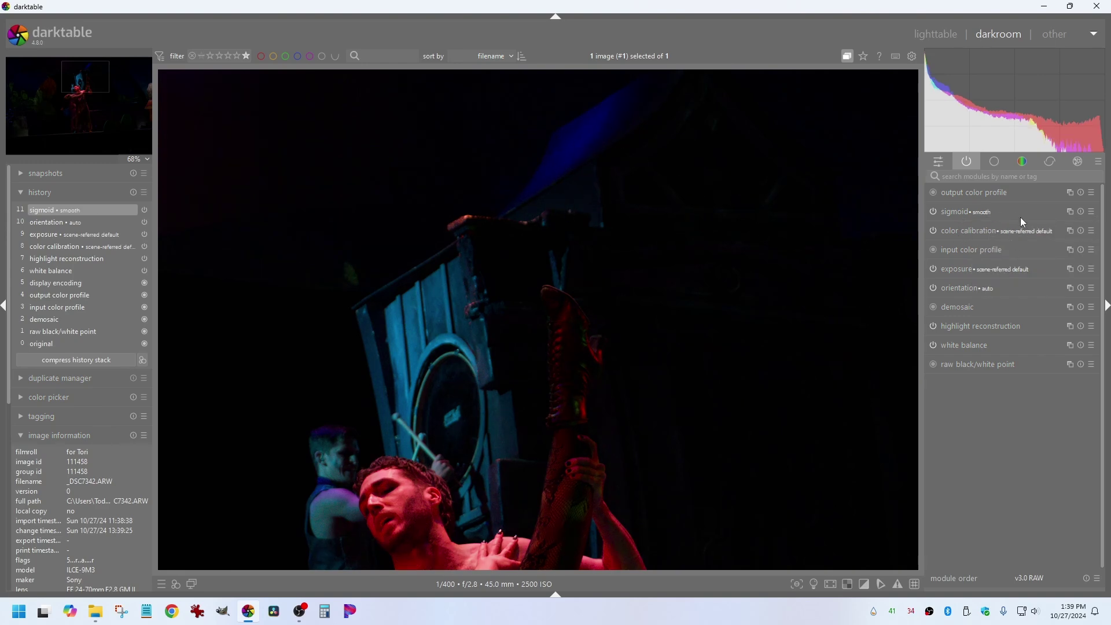
click(1092, 211)
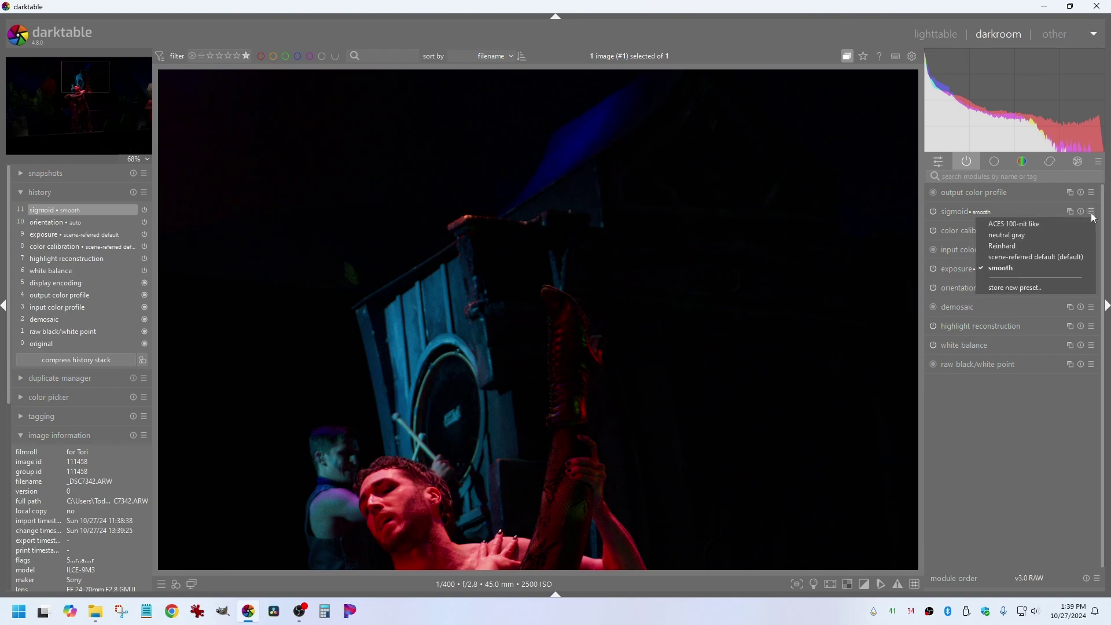
click(1009, 255)
scroll(564, 206, down, 3)
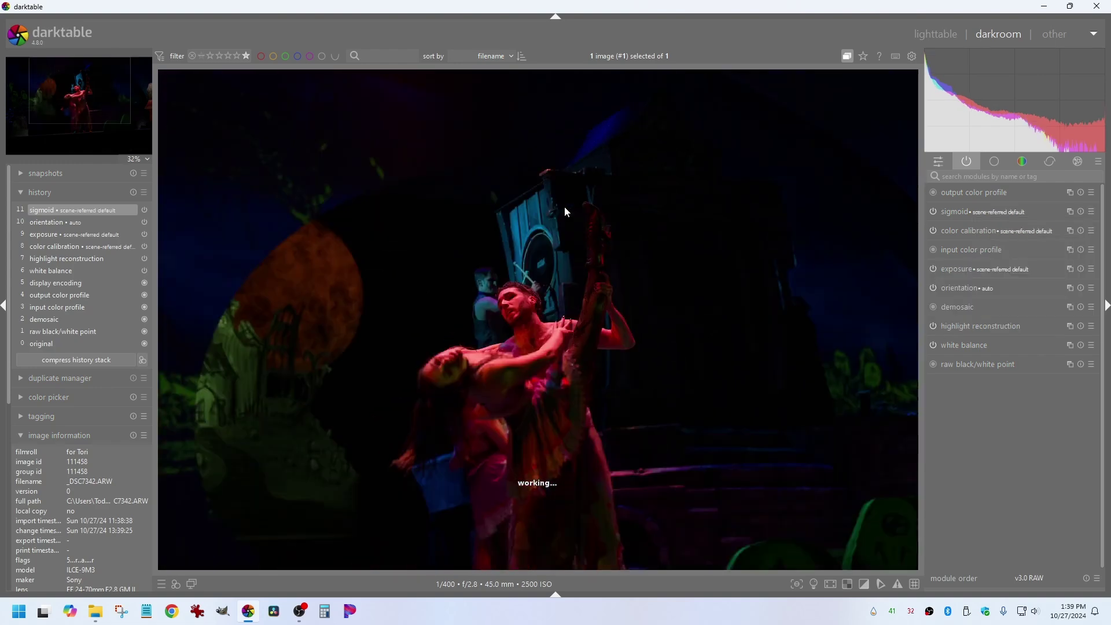
scroll(565, 210, down, 2)
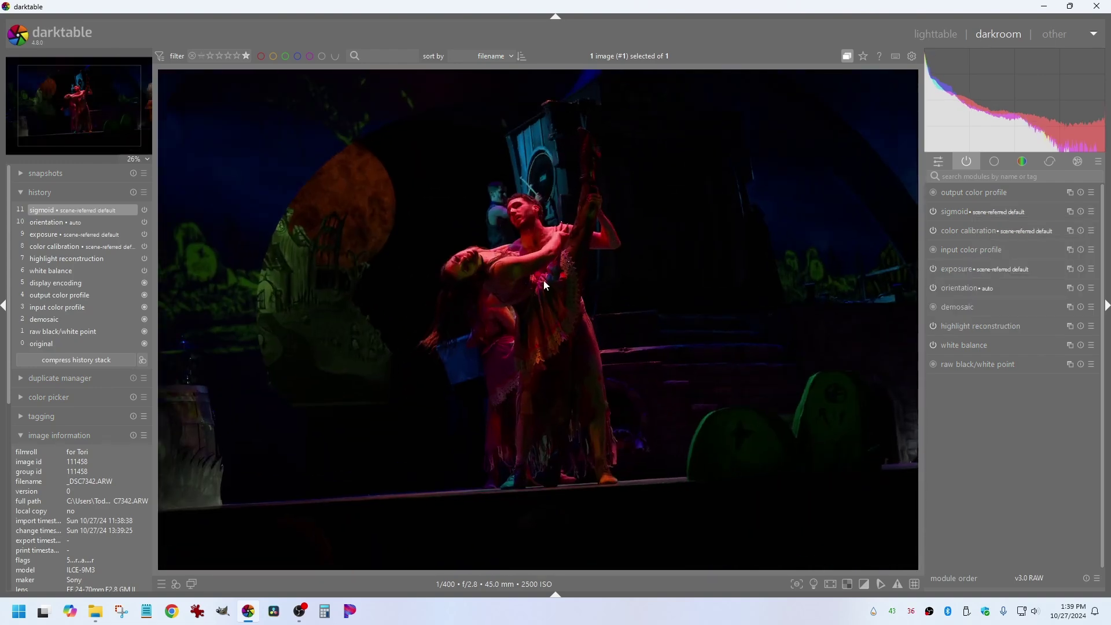
scroll(639, 283, down, 1)
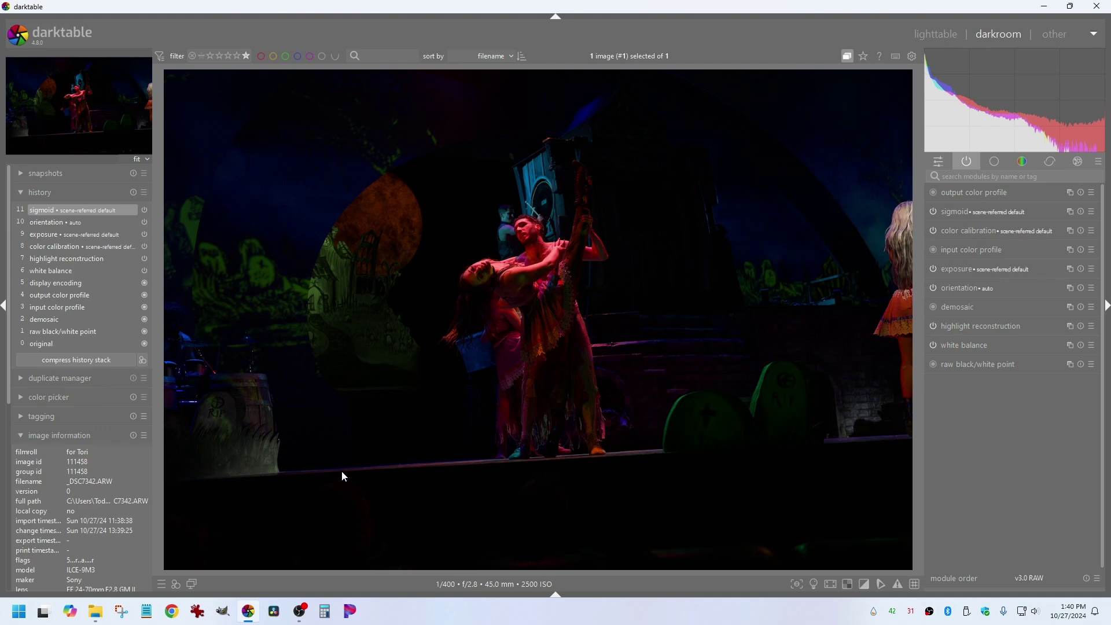
Straighten the photo along the stage's front edge and fine-tune the rotation to -2.39°.
drag(341, 469, 686, 450)
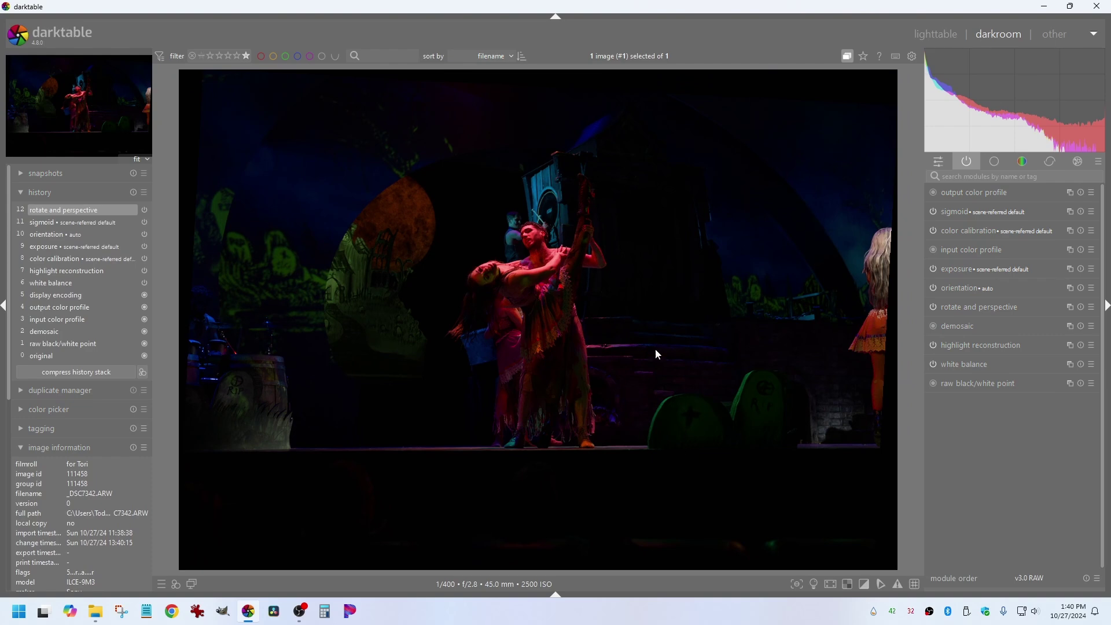
click(995, 164)
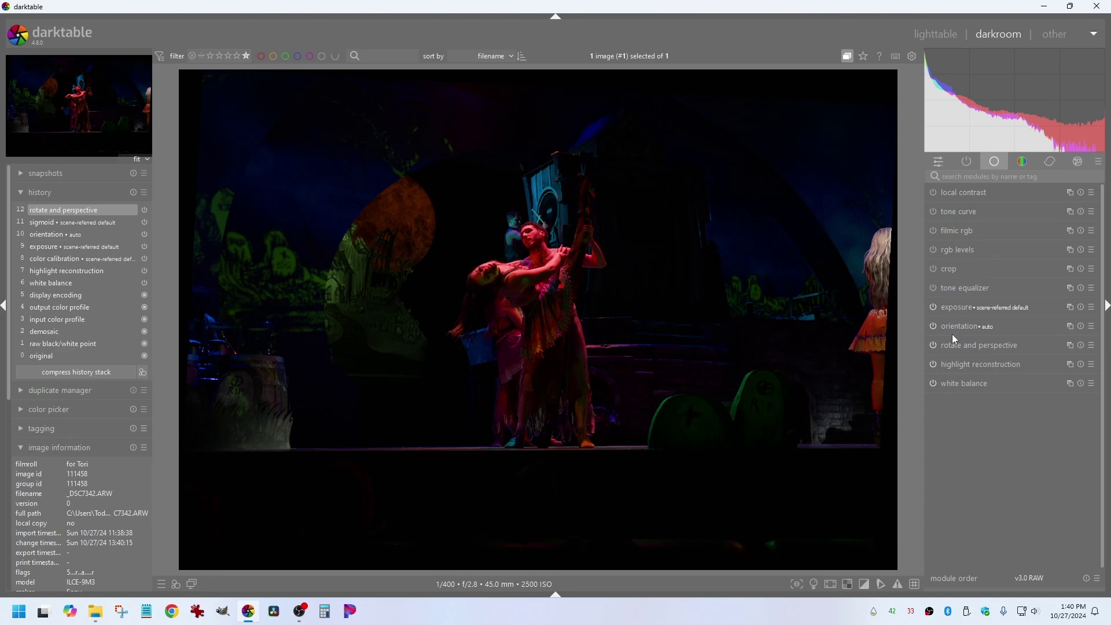
click(978, 346)
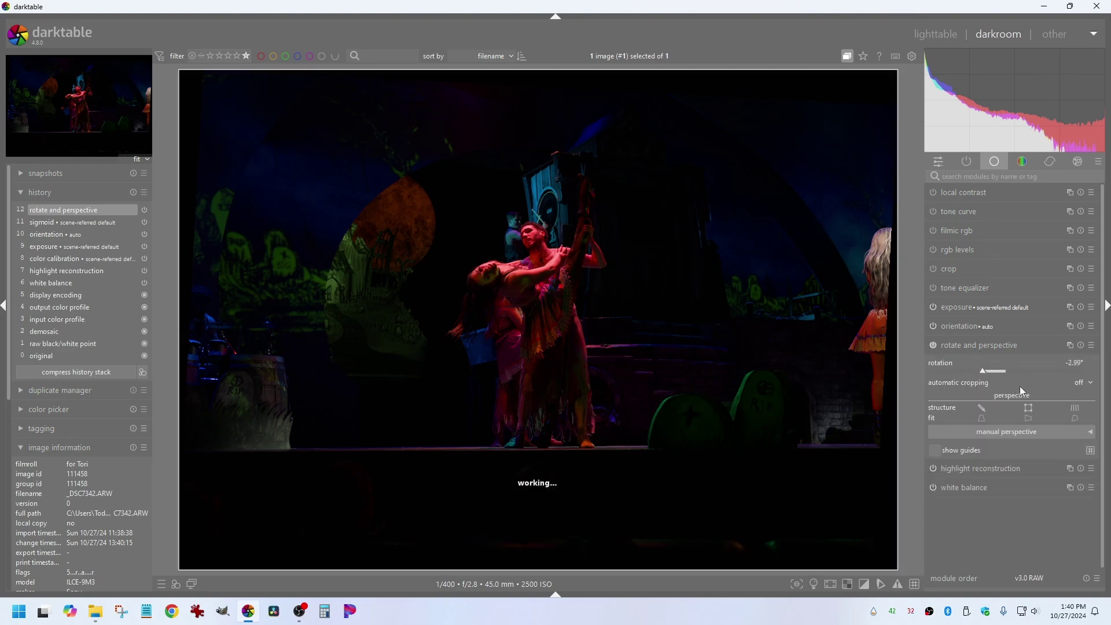
scroll(1021, 368, up, 2)
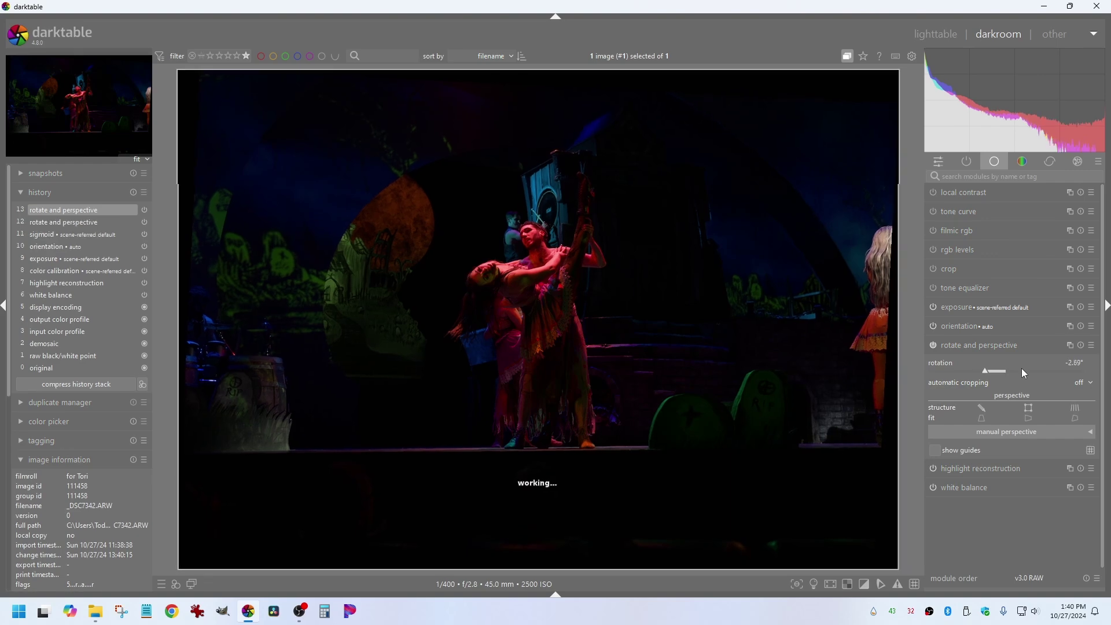
scroll(1021, 368, up, 1)
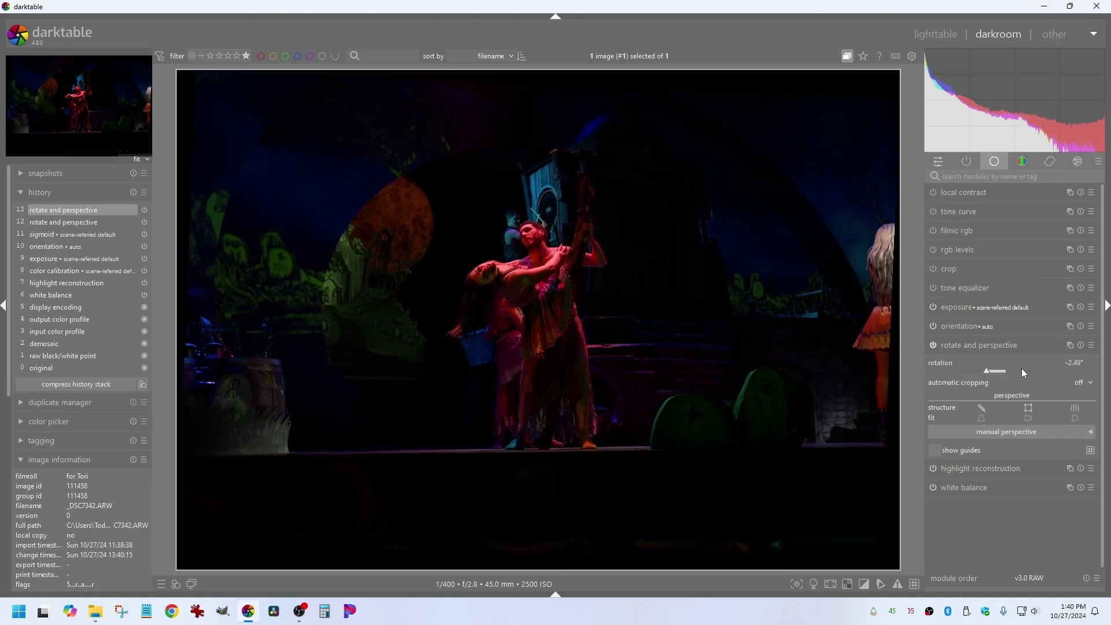
scroll(1021, 368, down, 2)
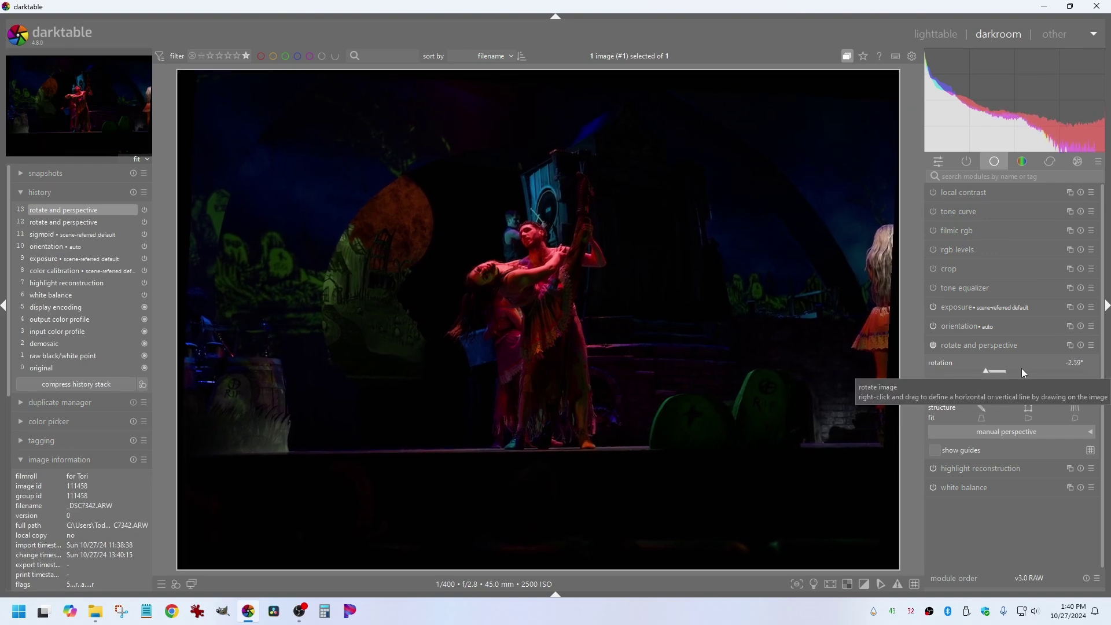
Crop the photo with a freehand aspect around the dancers, moon and drummer, cutting out the dark stage front and the blonde performer.
click(979, 270)
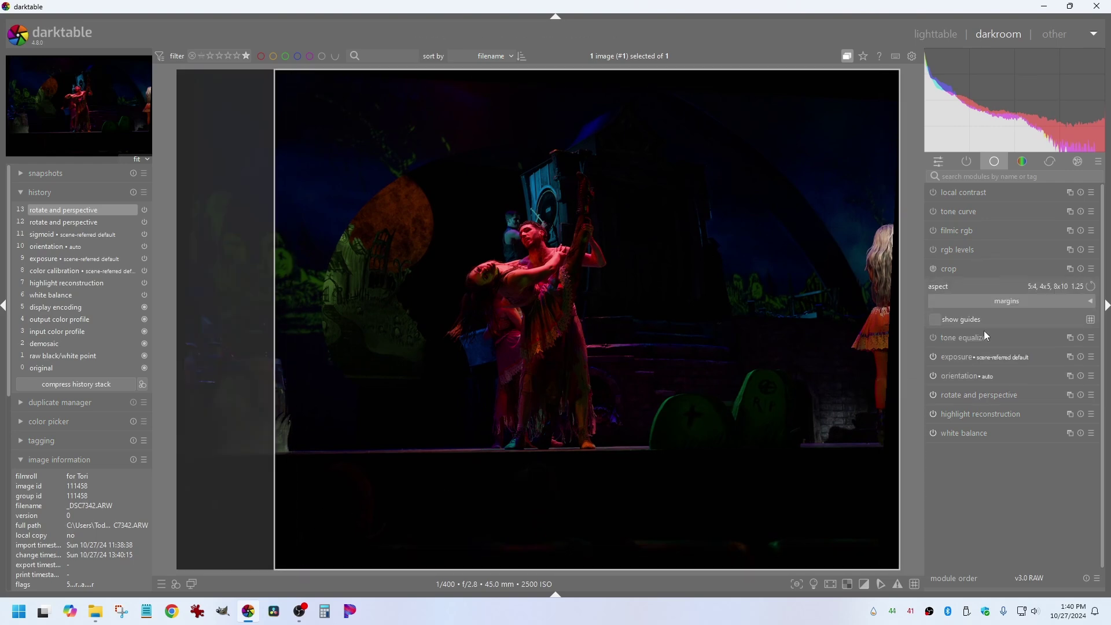
click(1026, 287)
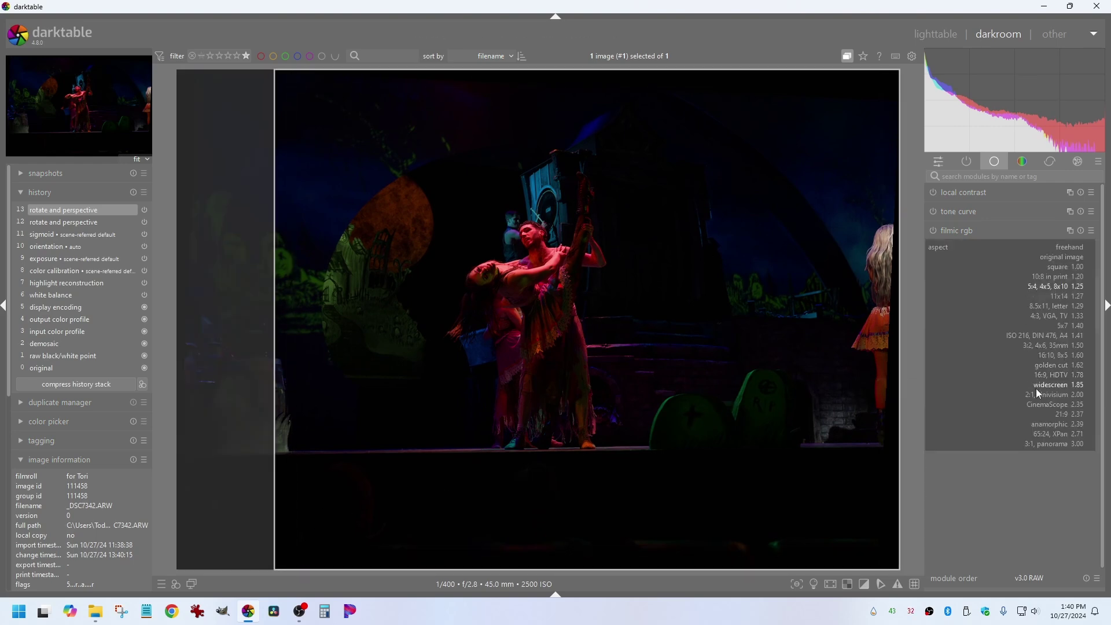
click(1069, 247)
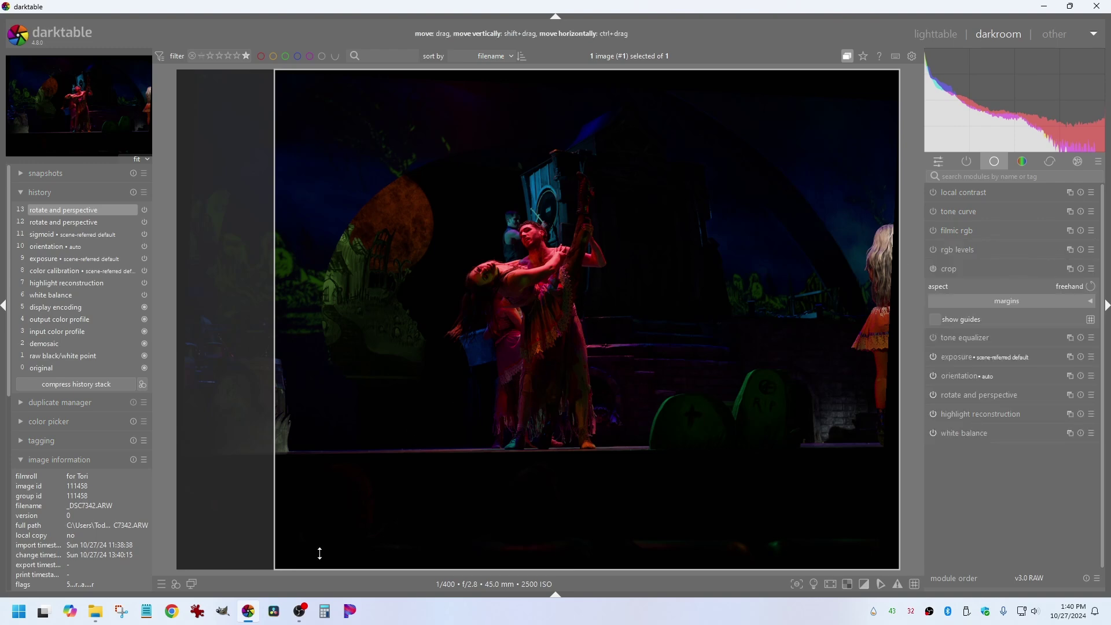
drag(286, 557, 318, 461)
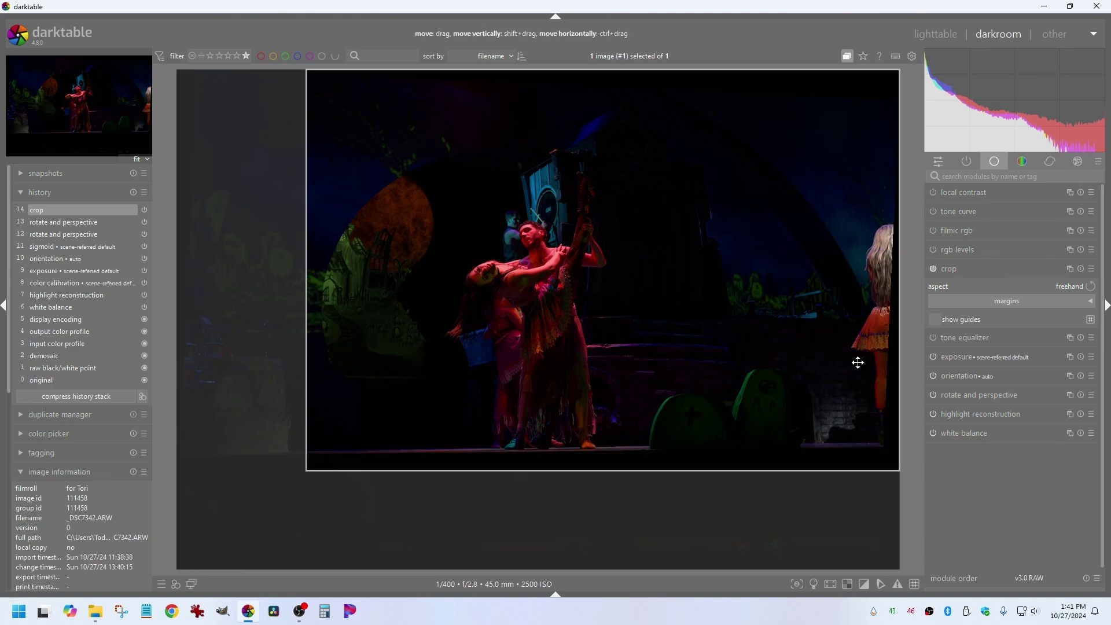
drag(888, 458, 763, 462)
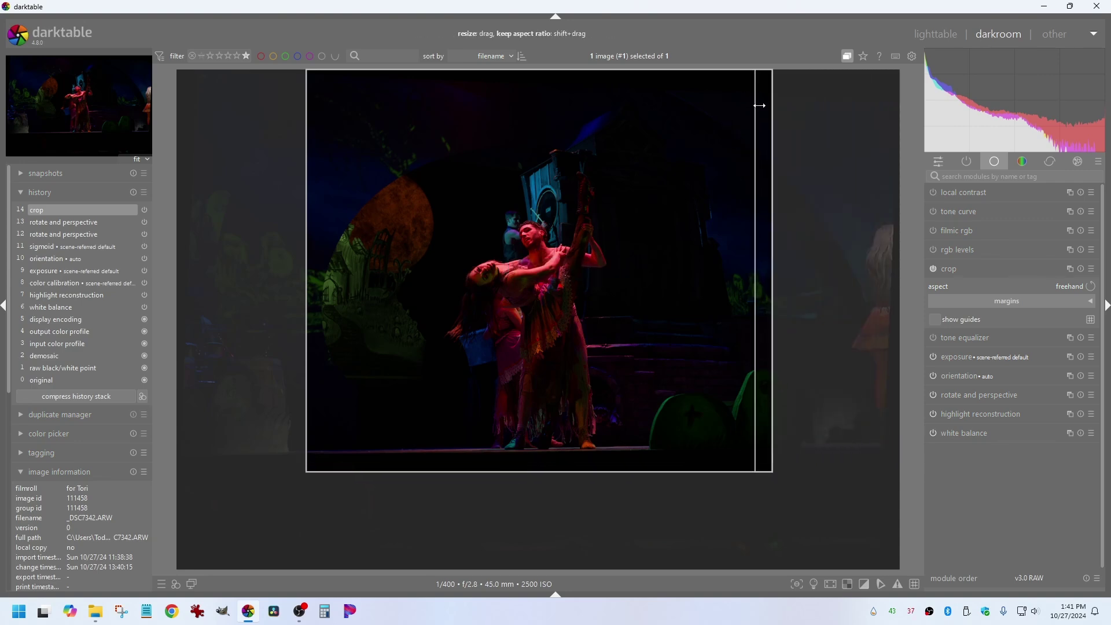
drag(687, 77, 686, 140)
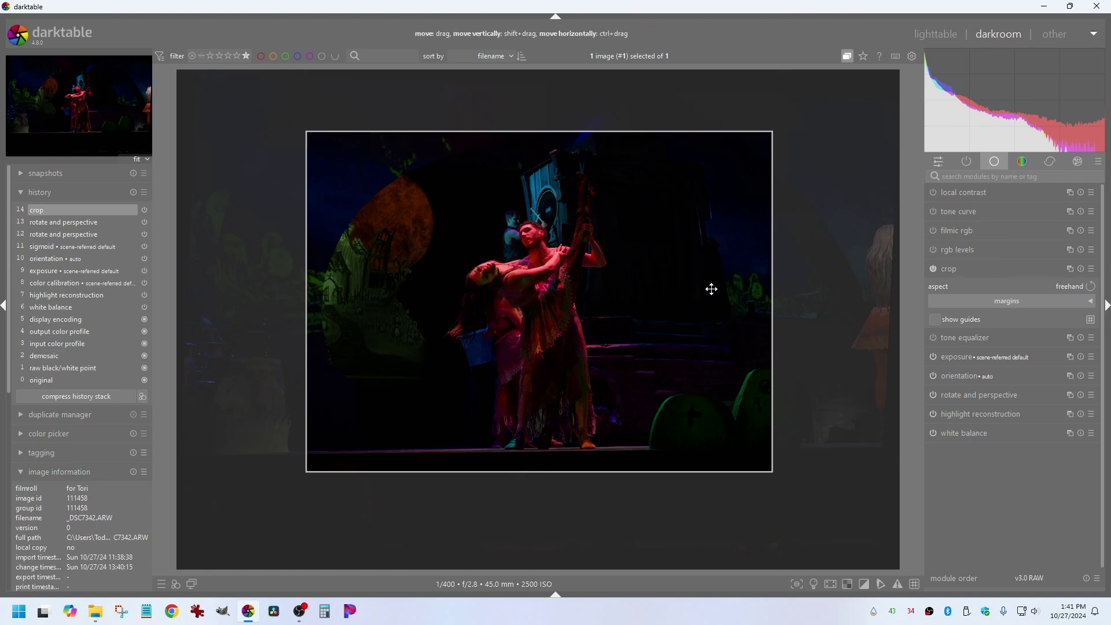
click(1024, 270)
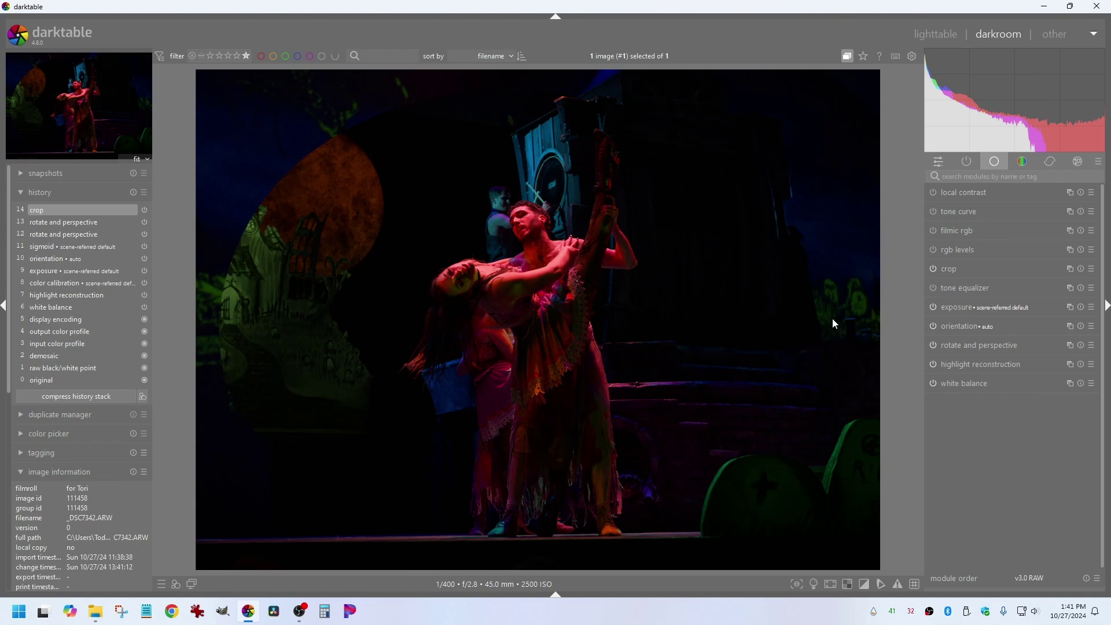
Move the crop's right edge inward so that the rear gravestone is almost entirely cut off.
click(993, 268)
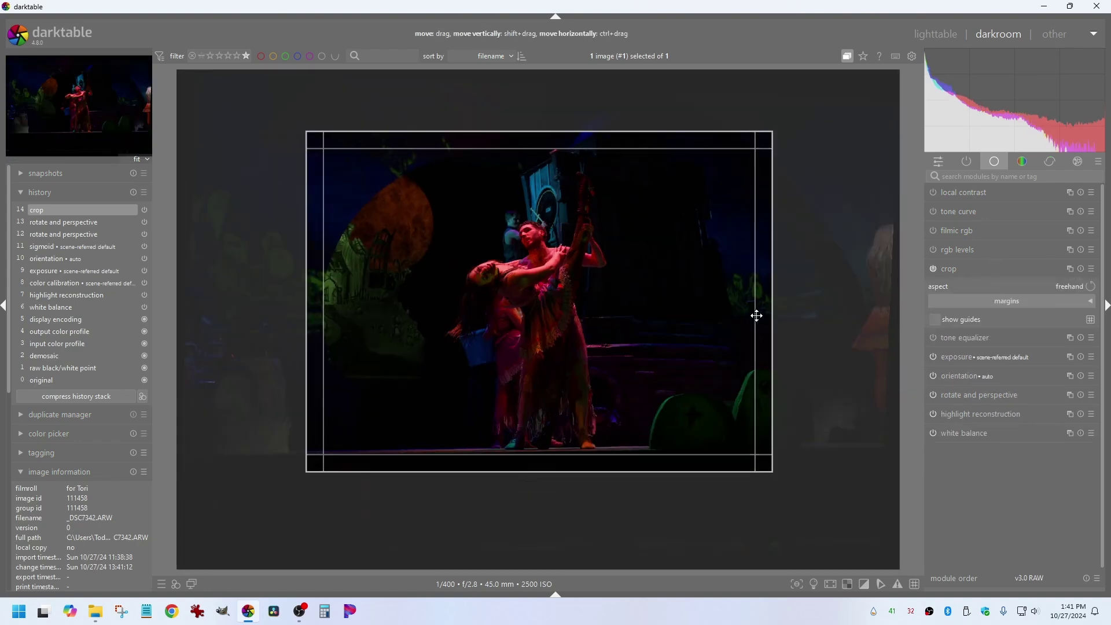
drag(760, 320, 730, 323)
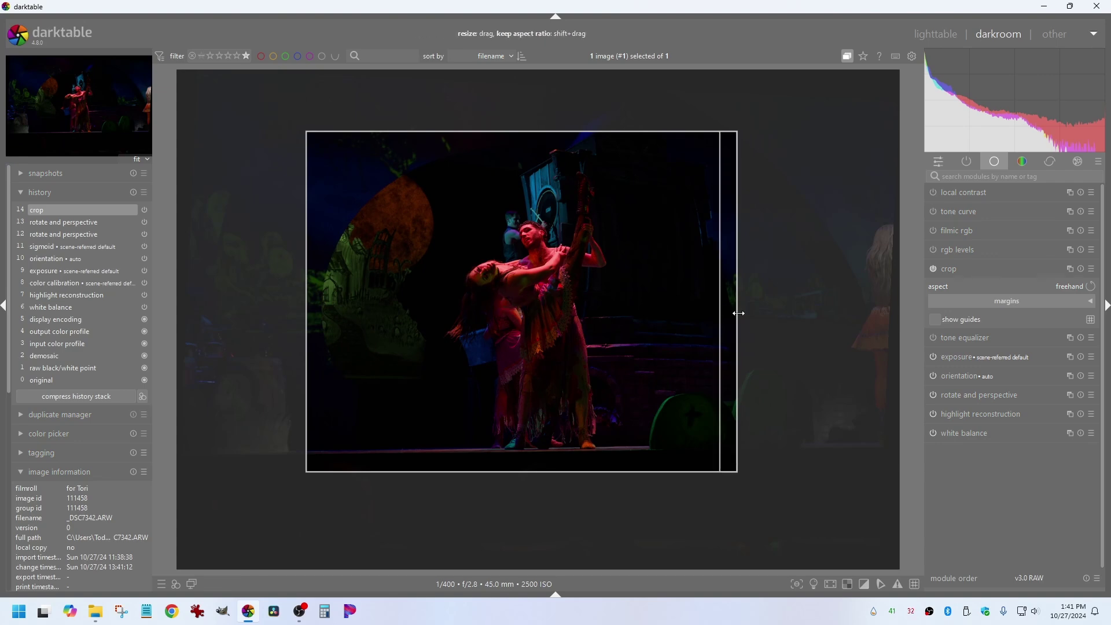
click(994, 273)
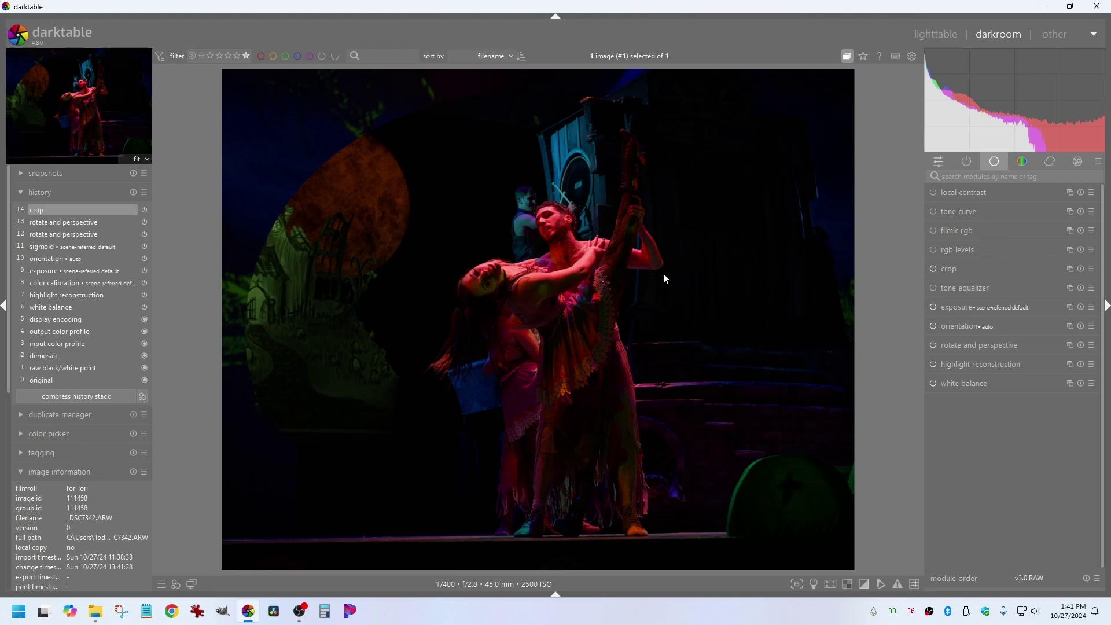
Try a square 2916 x 2916 crop that ends just past the male dancer's elbow.
click(996, 272)
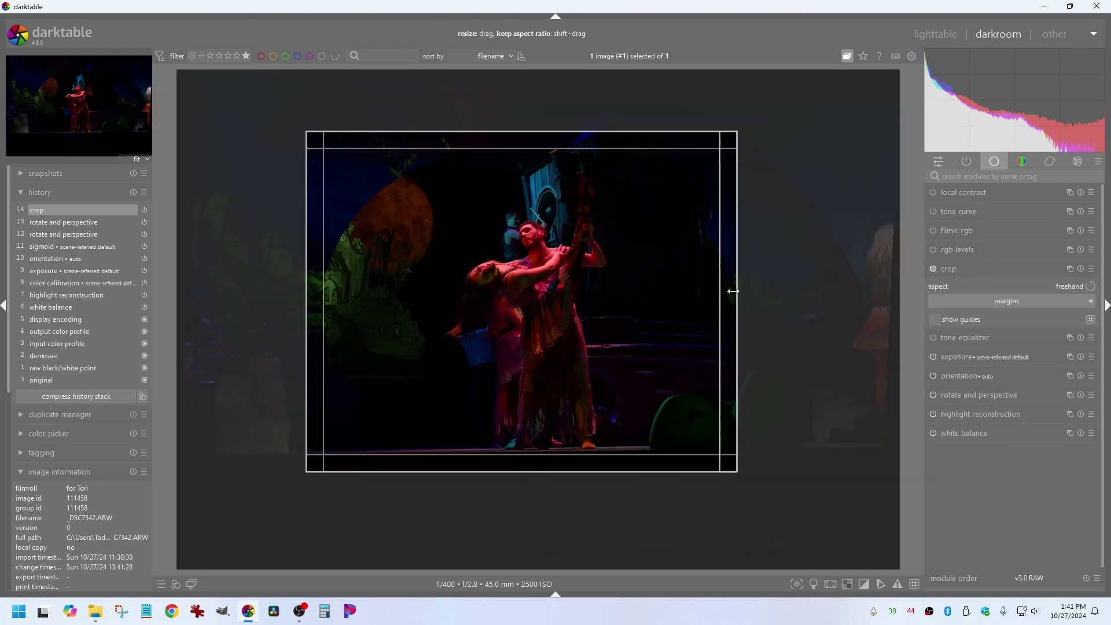
drag(729, 298, 640, 311)
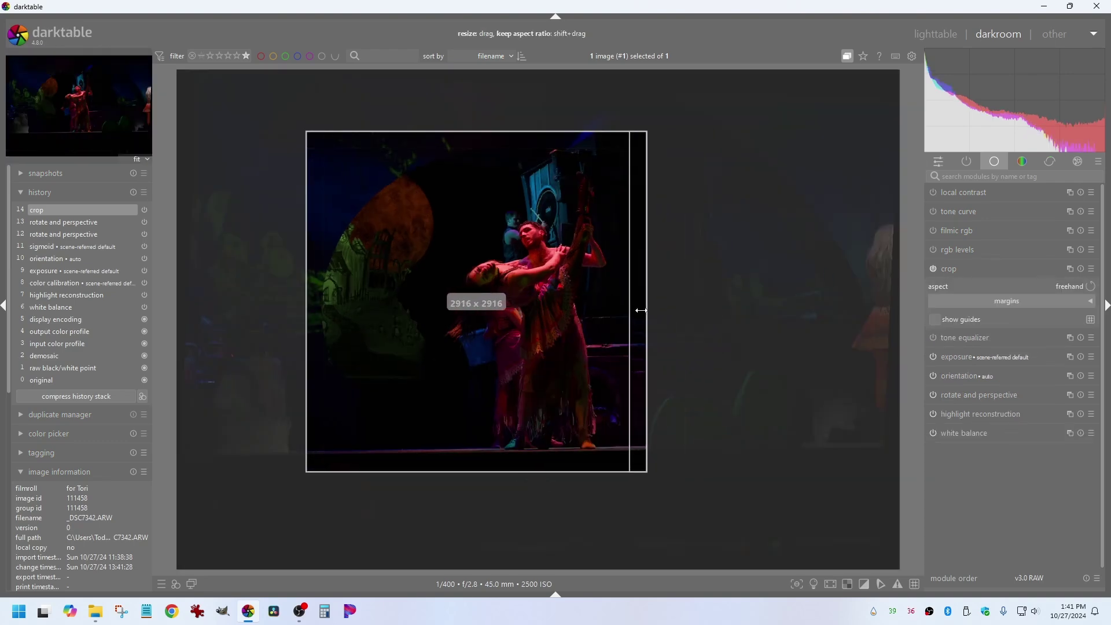
click(991, 270)
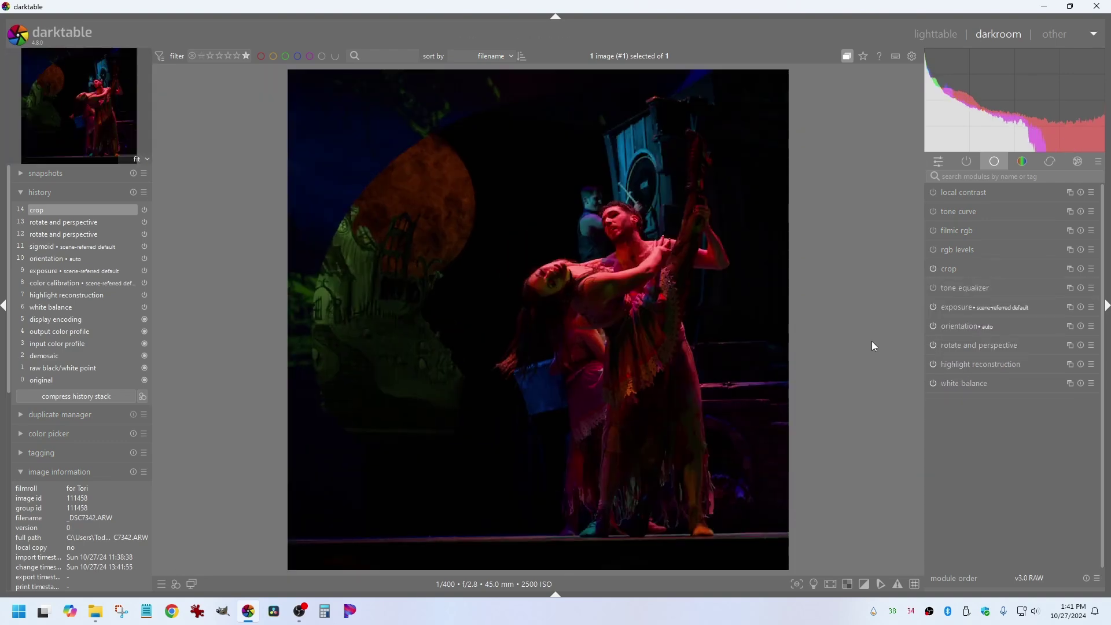
Widen the crop on the right to include the front gravestone again and apply it.
click(1014, 269)
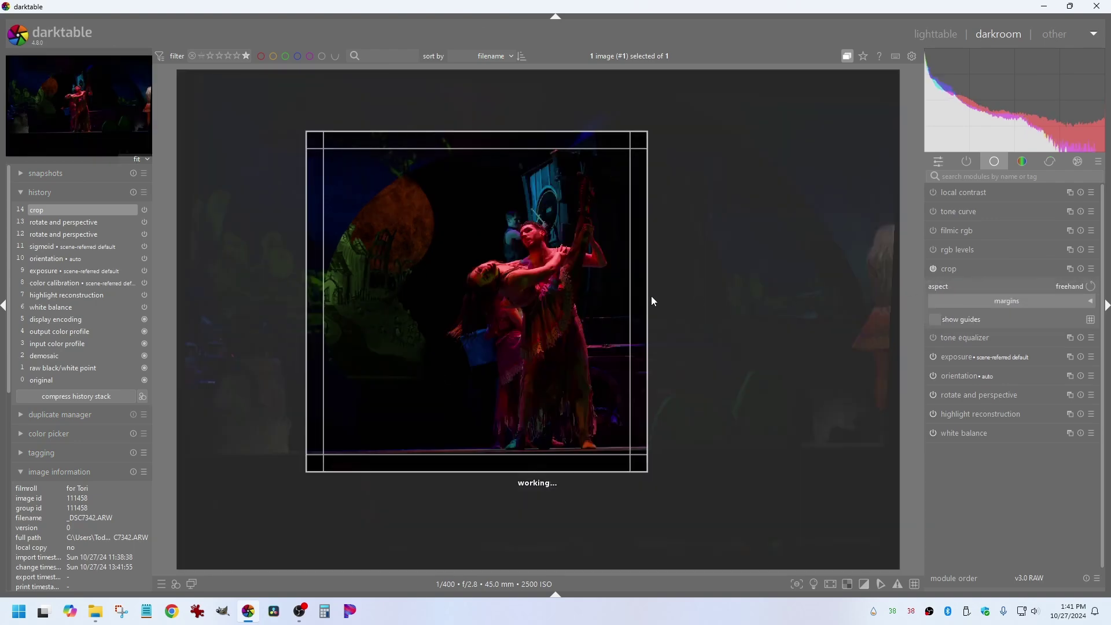
drag(645, 298, 725, 299)
click(984, 270)
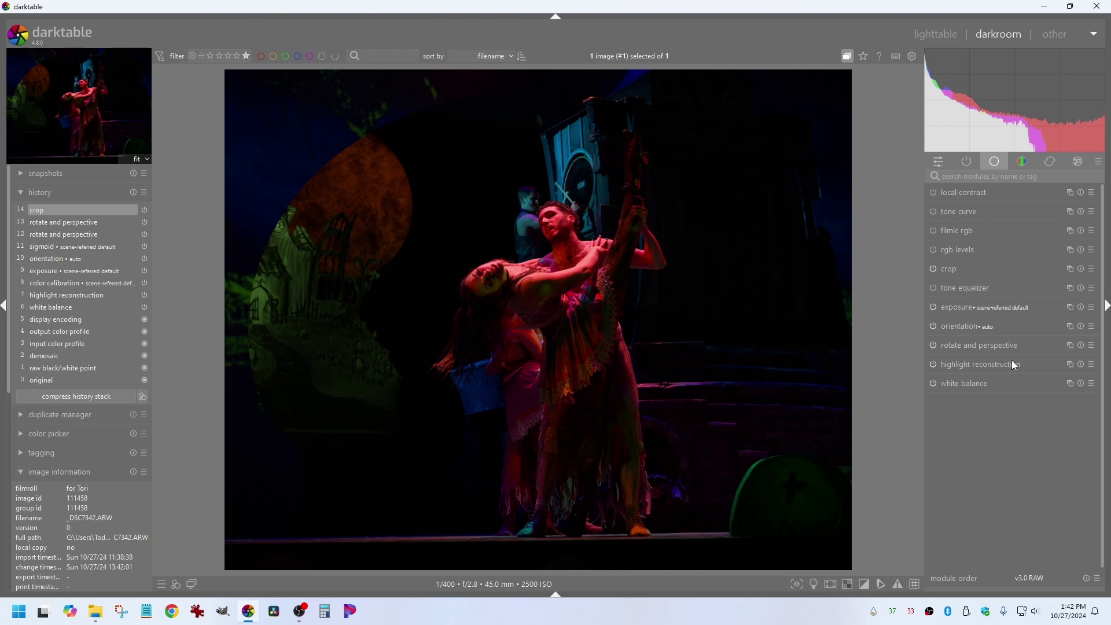
Brighten the photo by raising the exposure correction to +1.850 EV.
click(1040, 307)
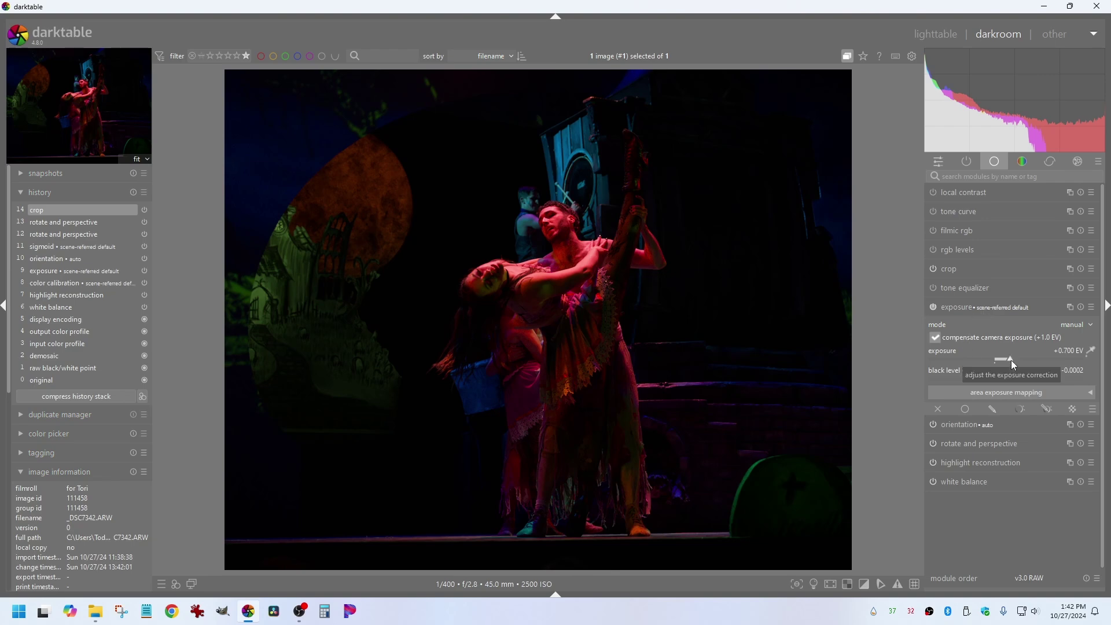
scroll(1011, 360, up, 3)
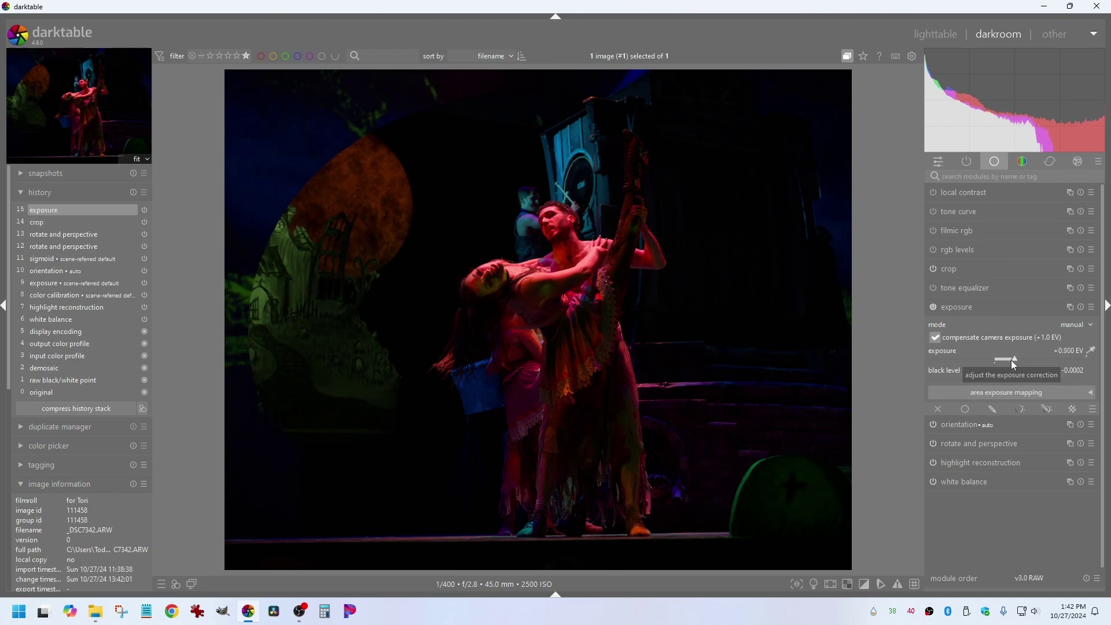
scroll(1011, 360, up, 5)
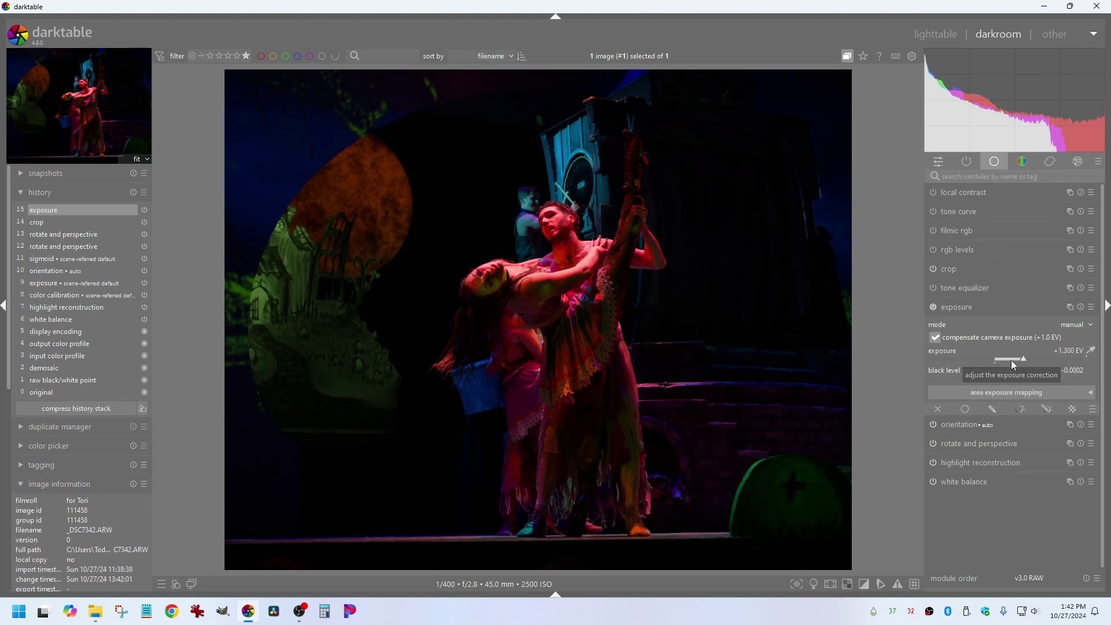
scroll(1011, 360, up, 2)
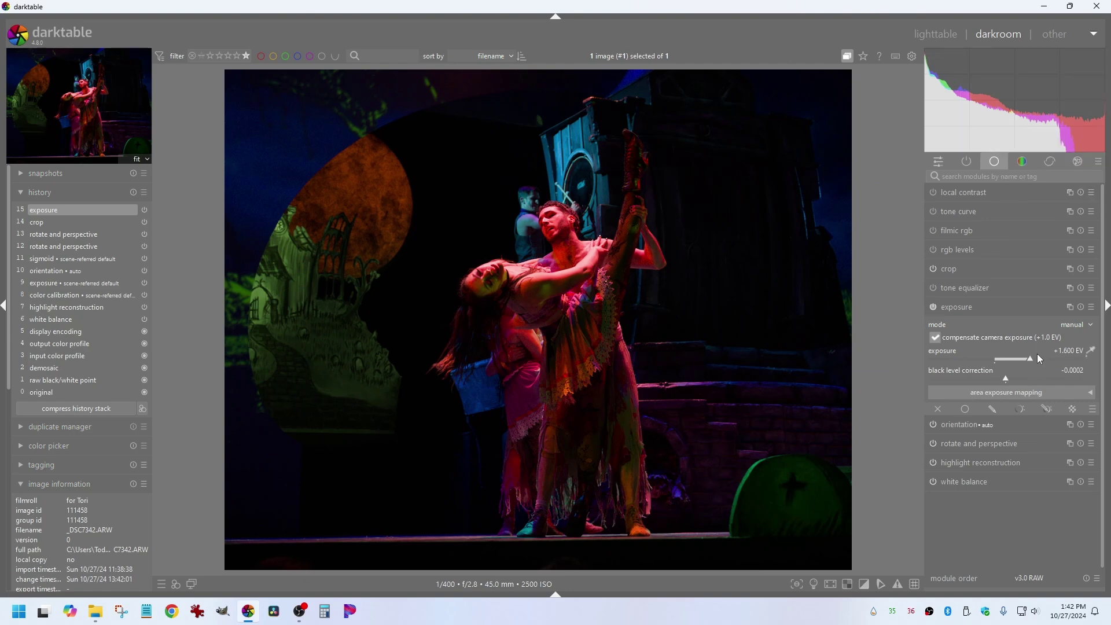
scroll(1028, 363, up, 5)
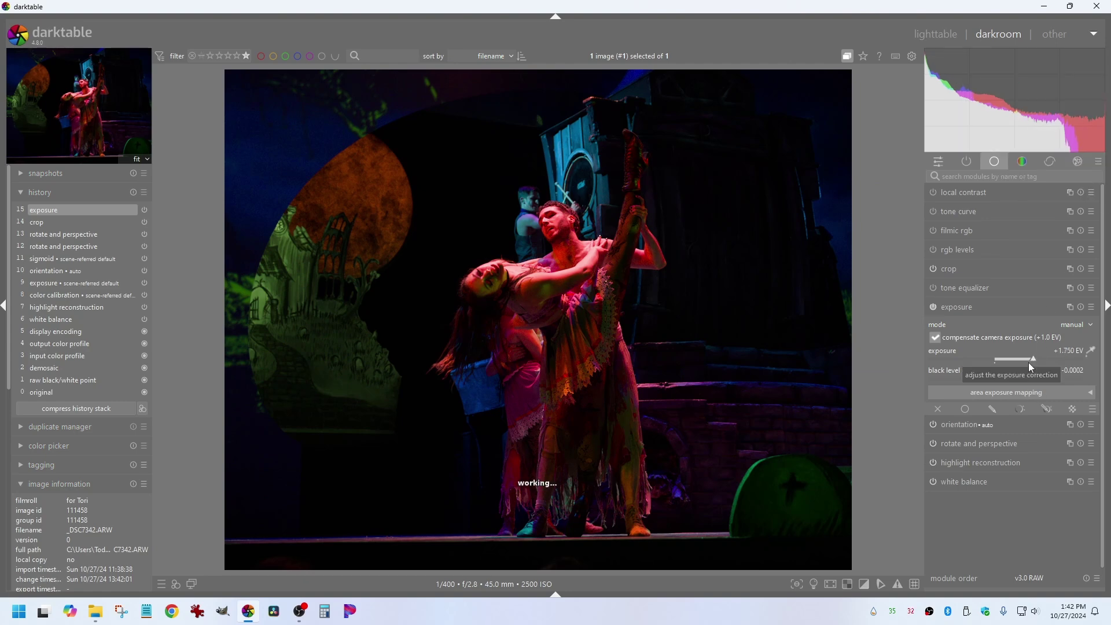
scroll(1029, 362, up, 1)
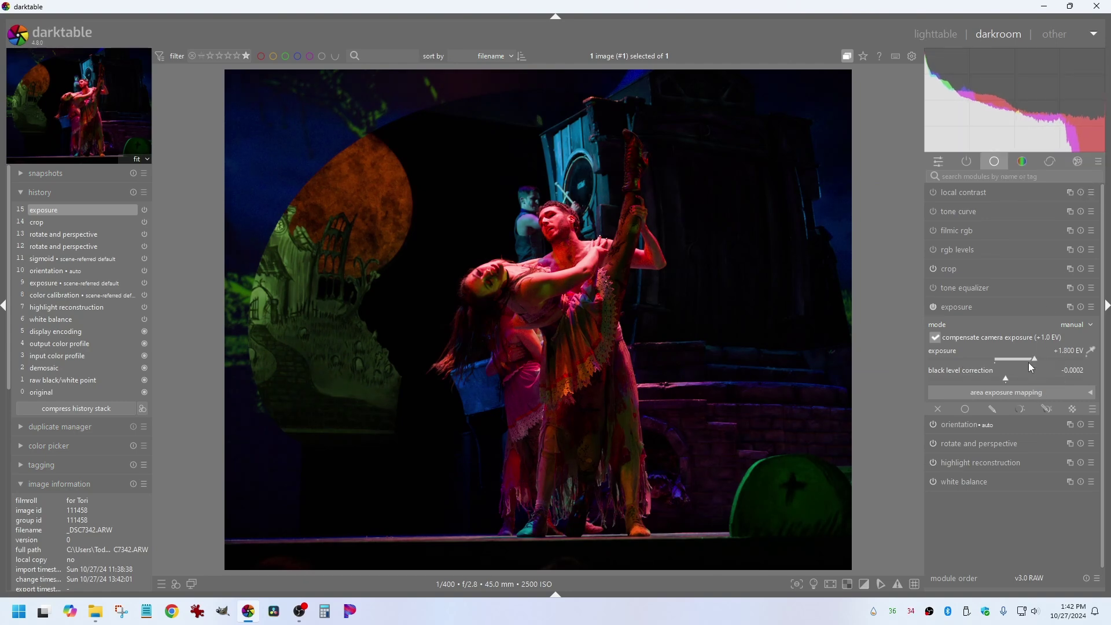
scroll(1029, 362, down, 1)
scroll(566, 241, up, 3)
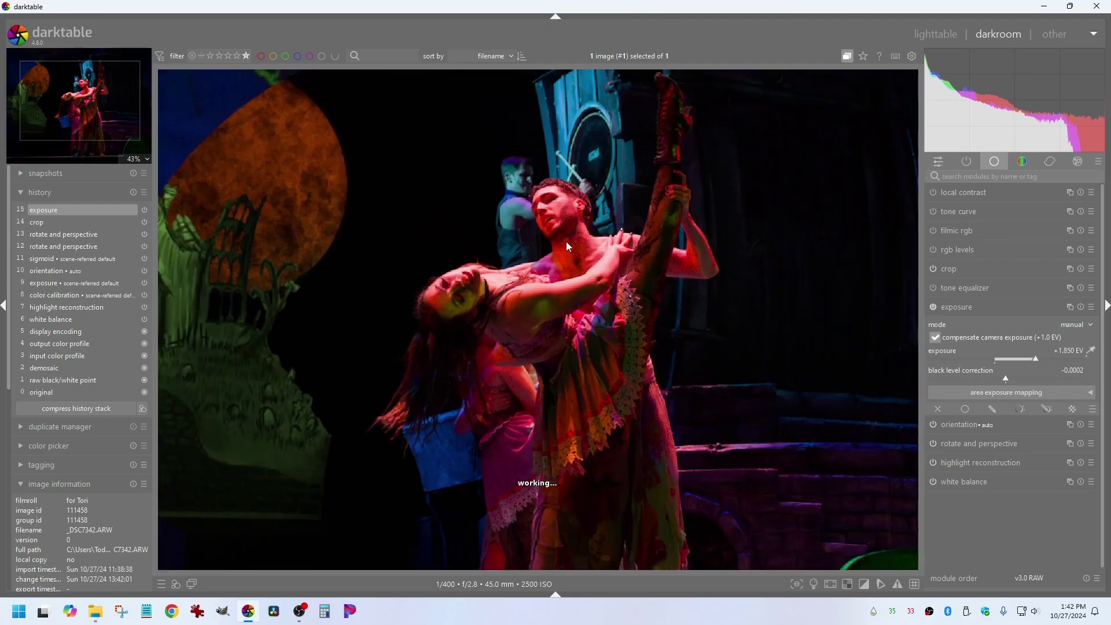
Check the dancers at 100% and raise the exposure correction to +2.000 EV.
scroll(605, 243, up, 1)
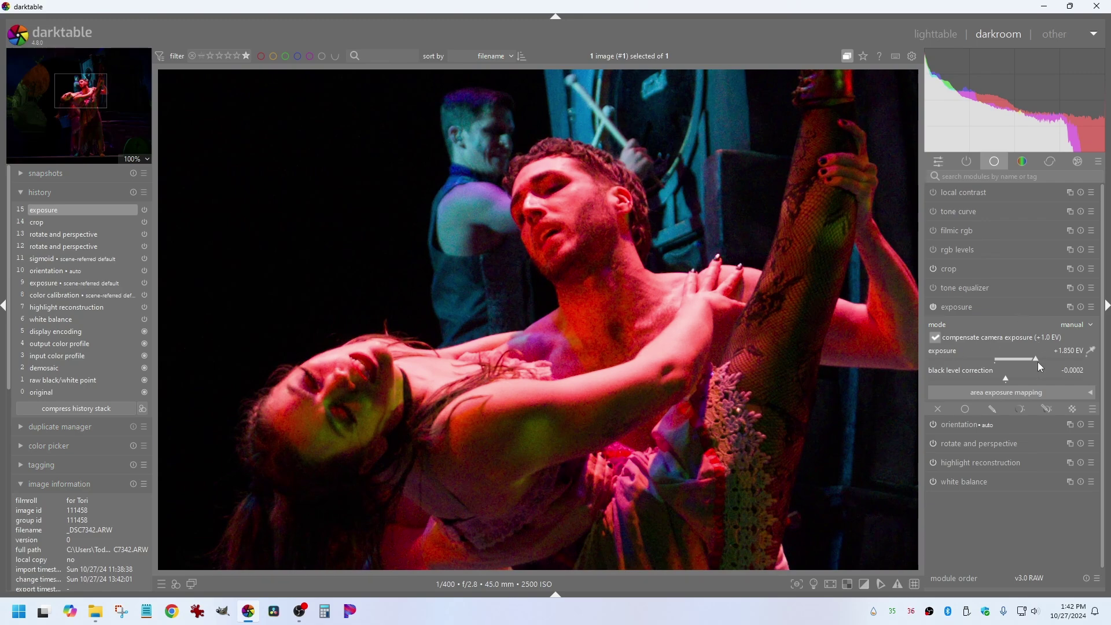
scroll(1036, 359, up, 2)
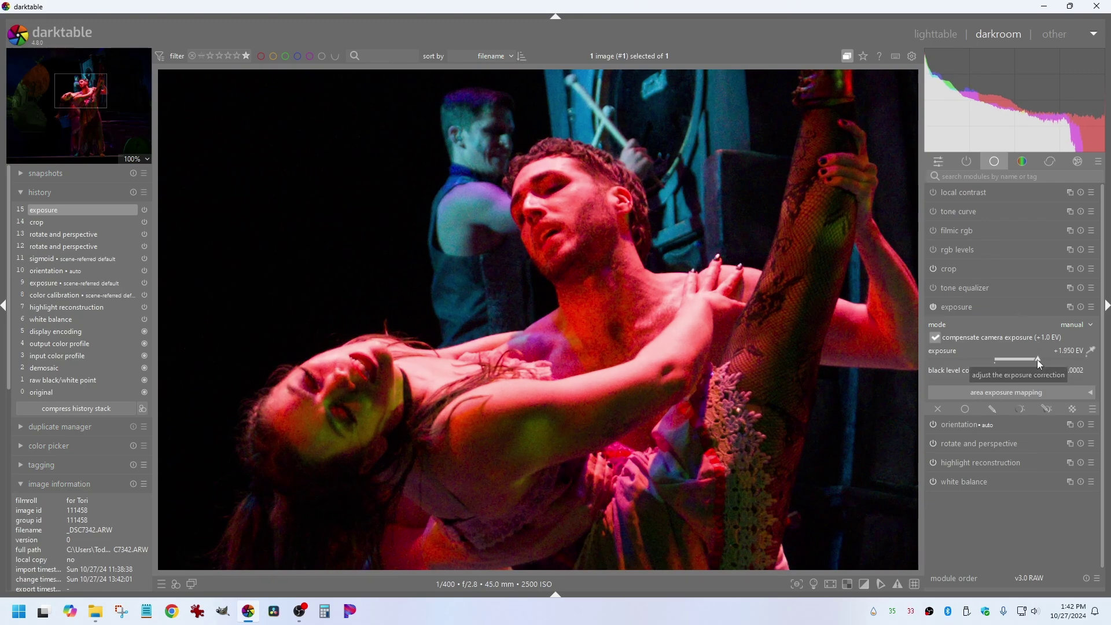
scroll(1037, 359, up, 1)
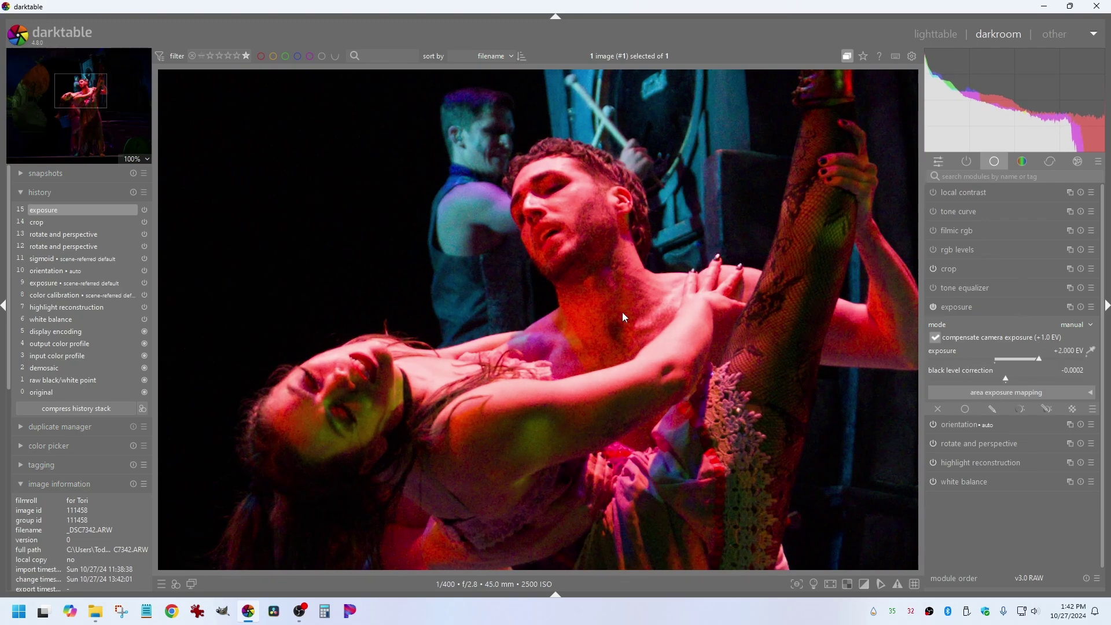
scroll(500, 300, down, 2)
scroll(501, 299, down, 1)
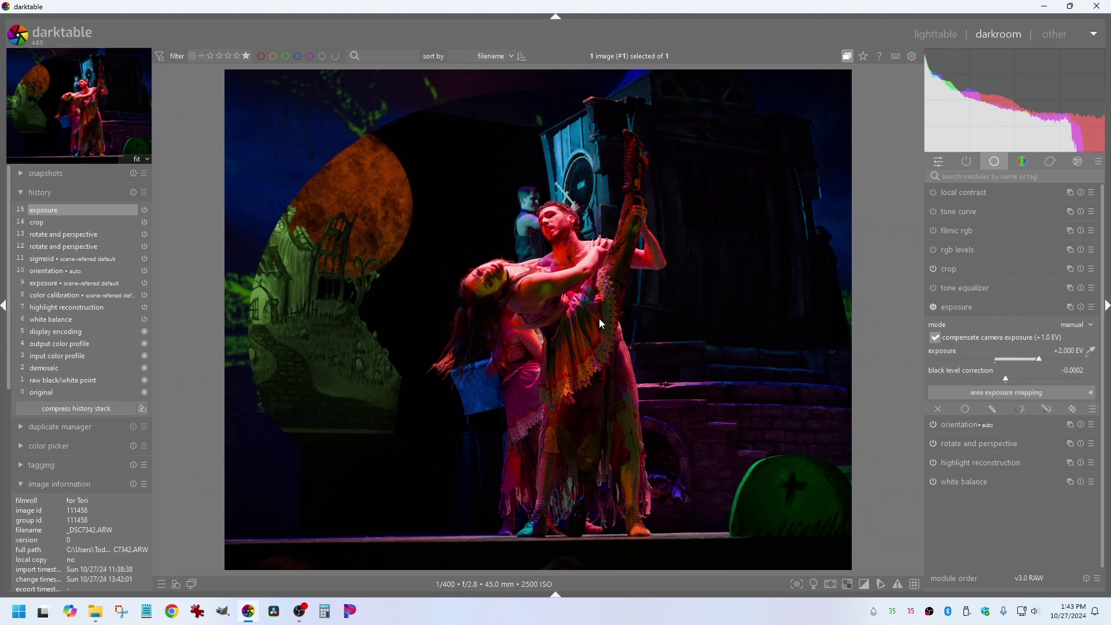
click(1012, 308)
click(1009, 308)
click(998, 305)
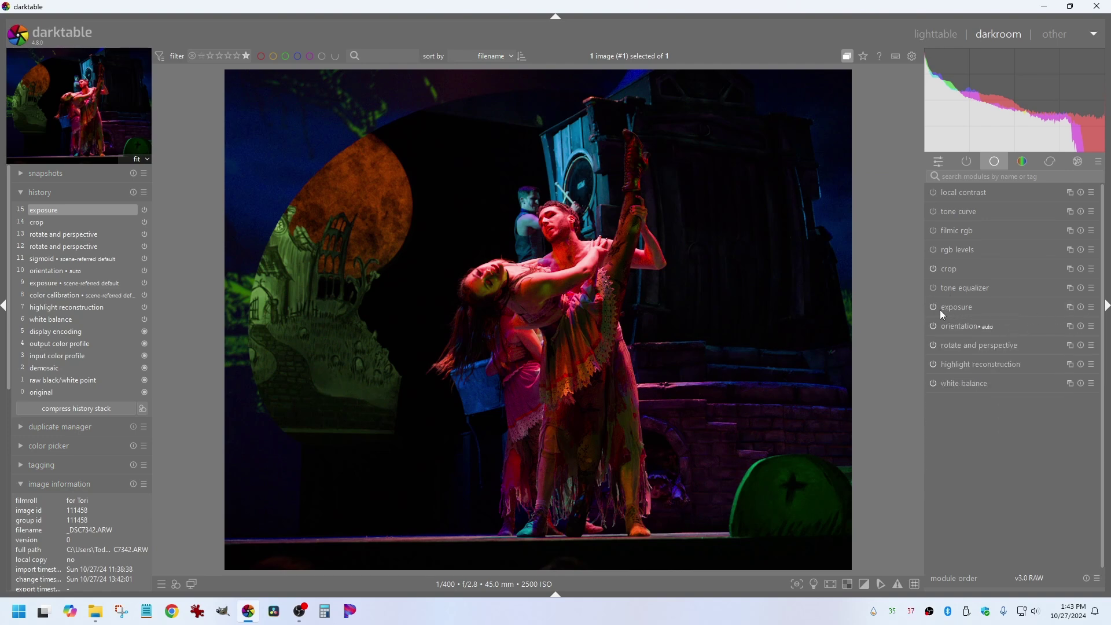
Try lifting the deepest shadows around −7 EV to about +1 EV with the tone equalizer, and reset the module.
click(1007, 288)
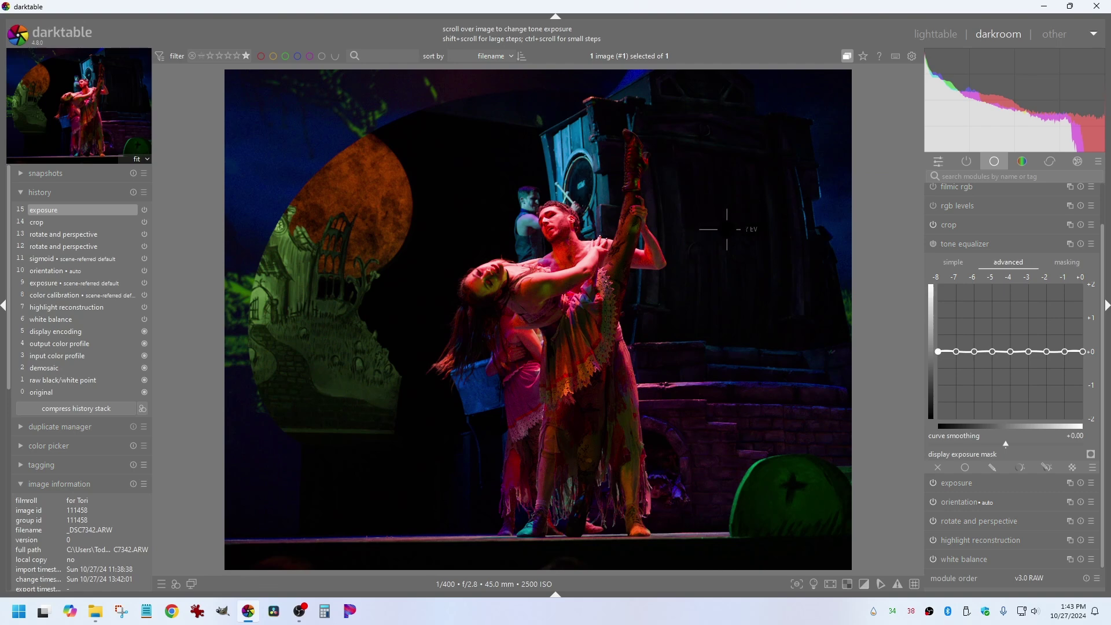
scroll(732, 217, up, 1)
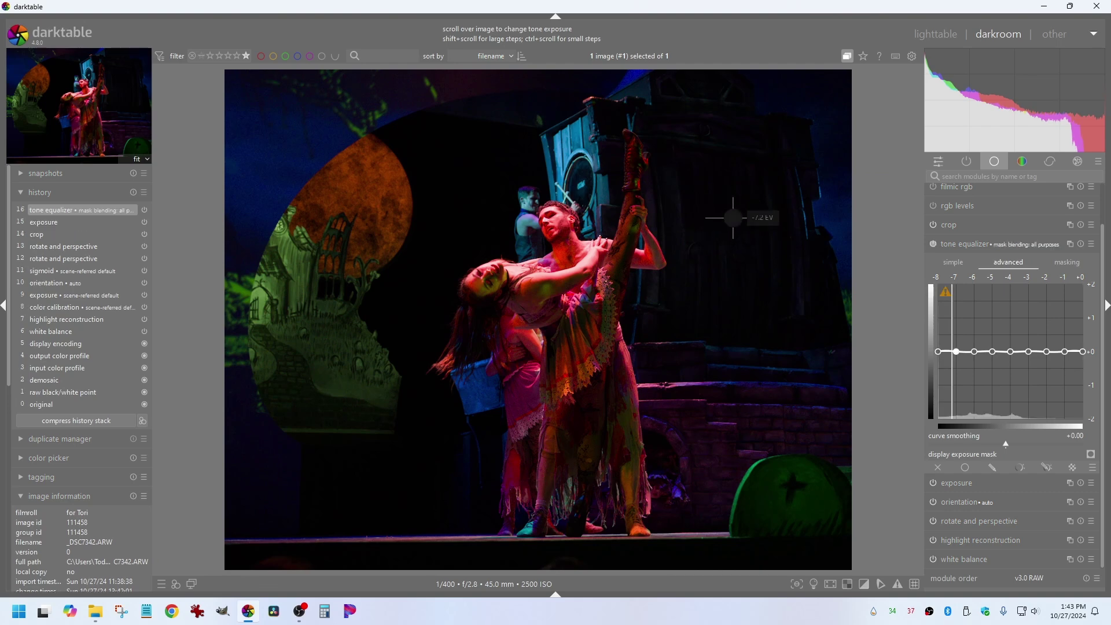
scroll(732, 218, up, 1)
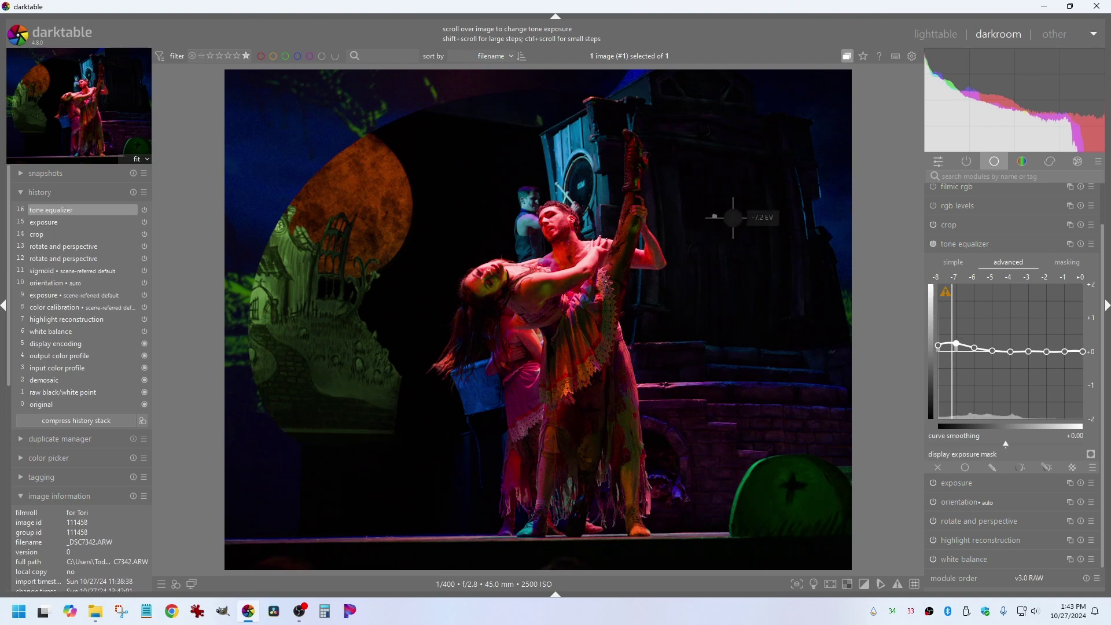
scroll(949, 334, up, 2)
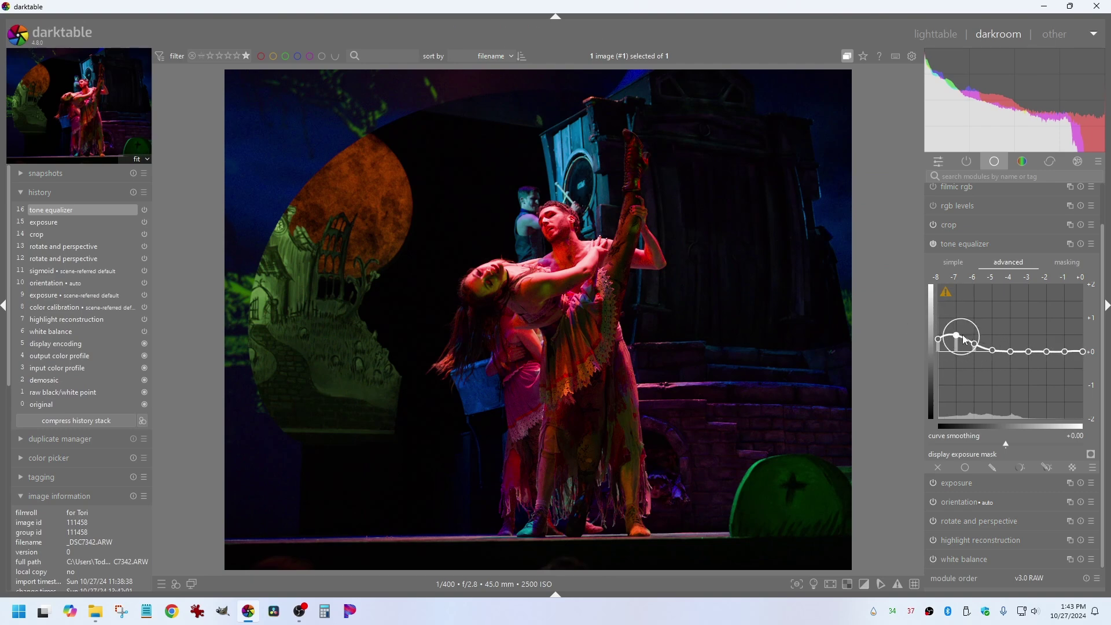
scroll(732, 257, up, 1)
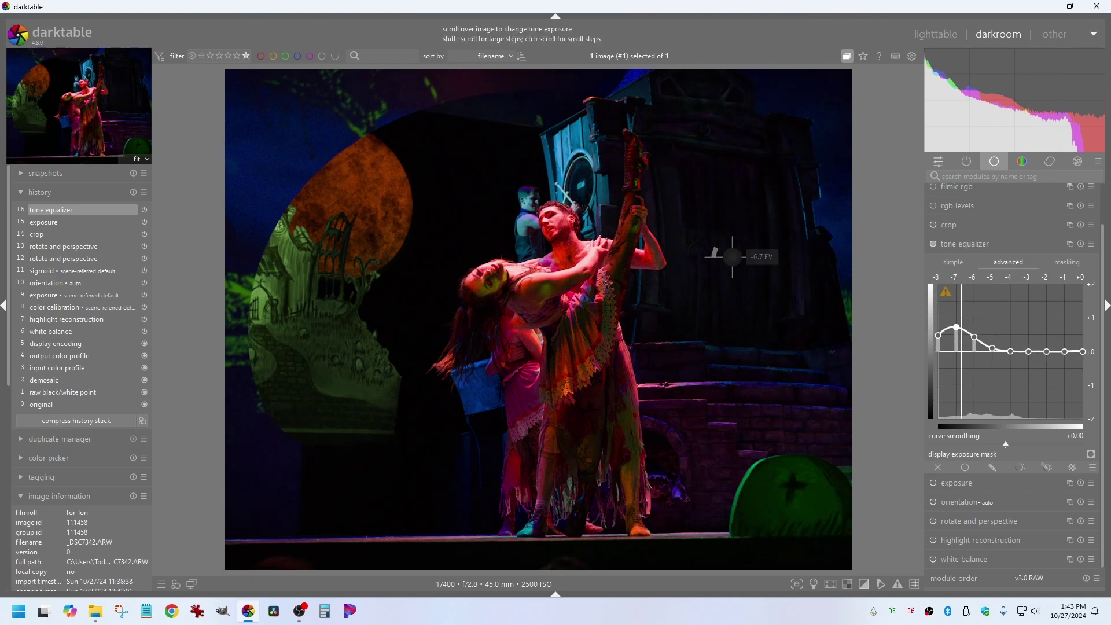
scroll(732, 257, up, 1)
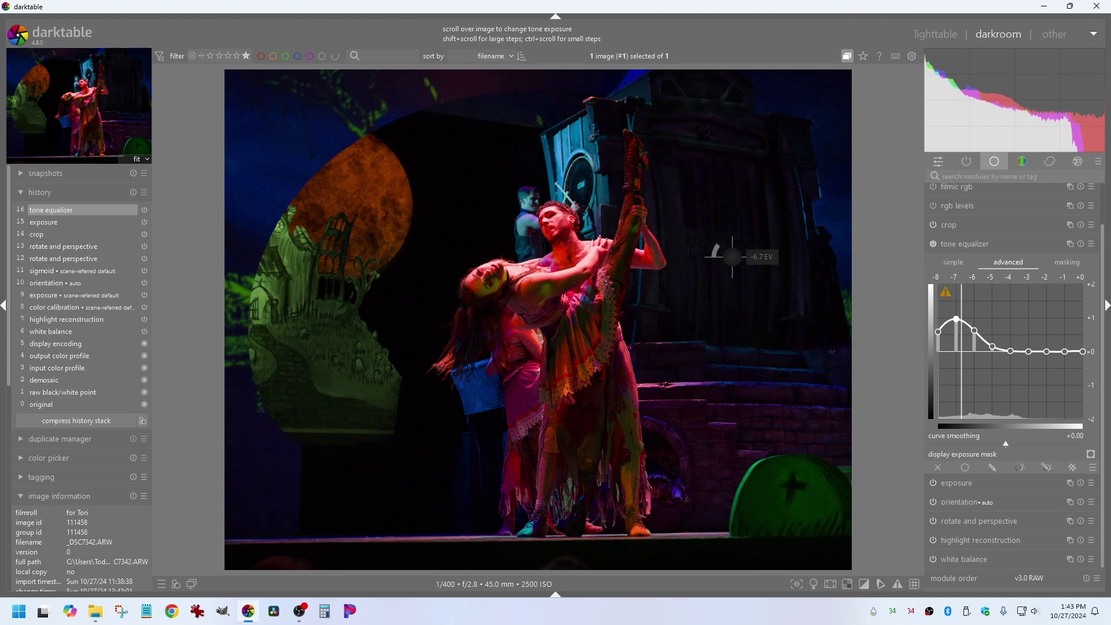
scroll(732, 256, down, 1)
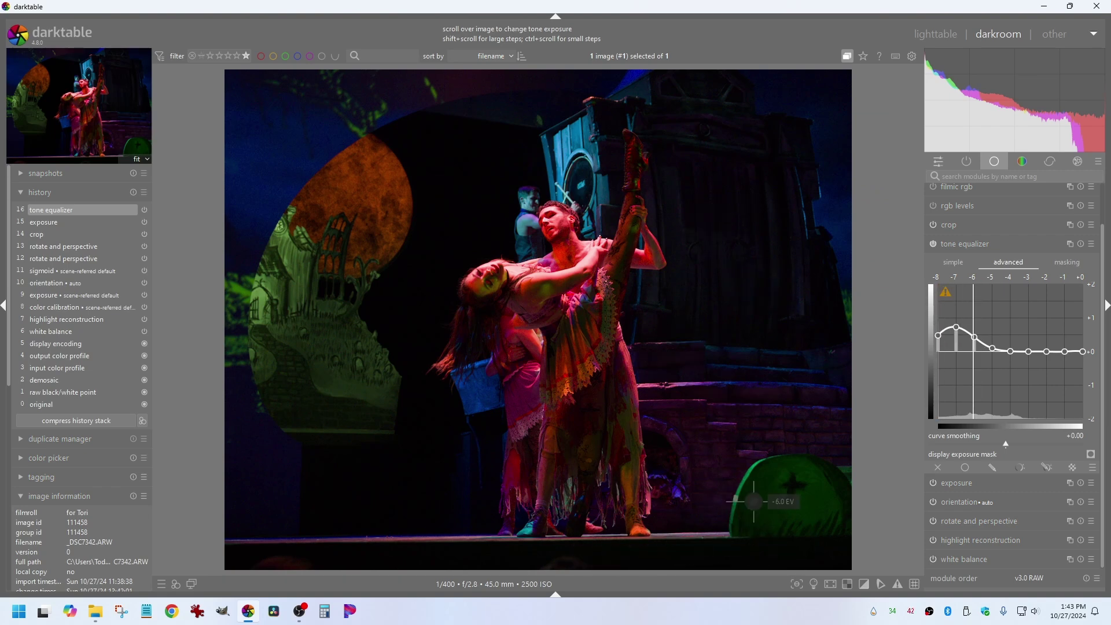
click(1080, 244)
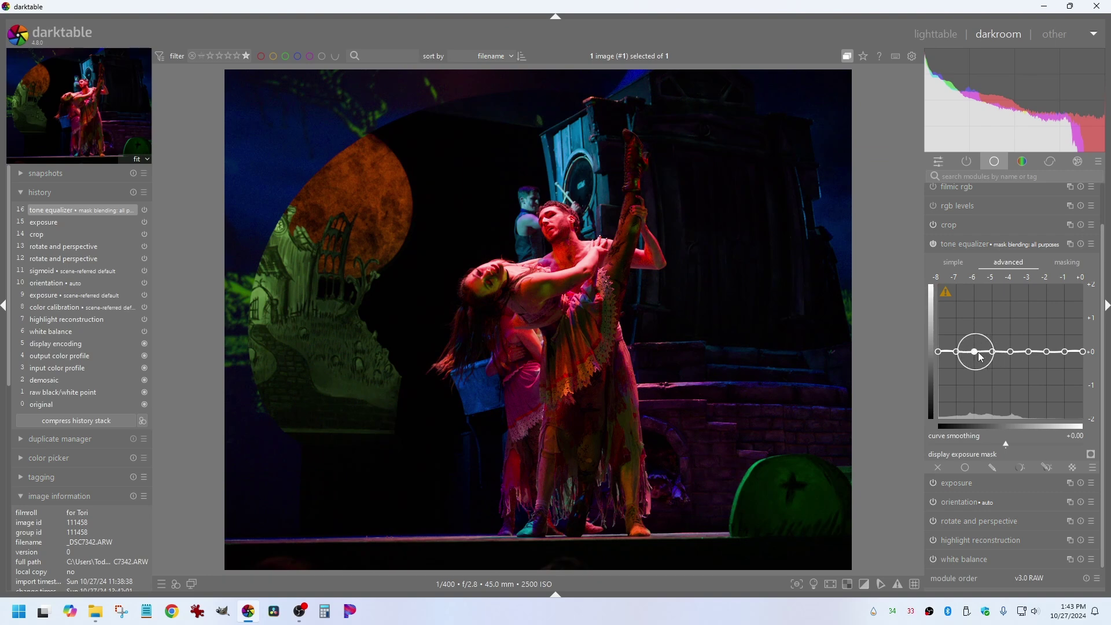
Try raising the tone equalizer curve at −6 and −5 EV to about +0.8 EV, and reset it.
drag(978, 355, 975, 334)
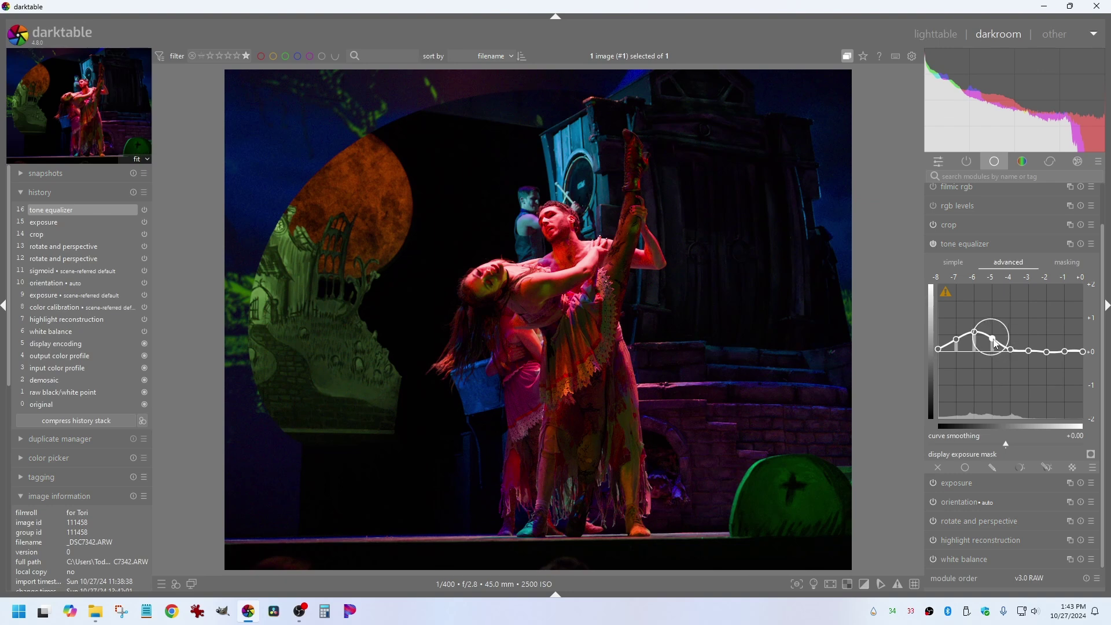
drag(994, 342, 1000, 331)
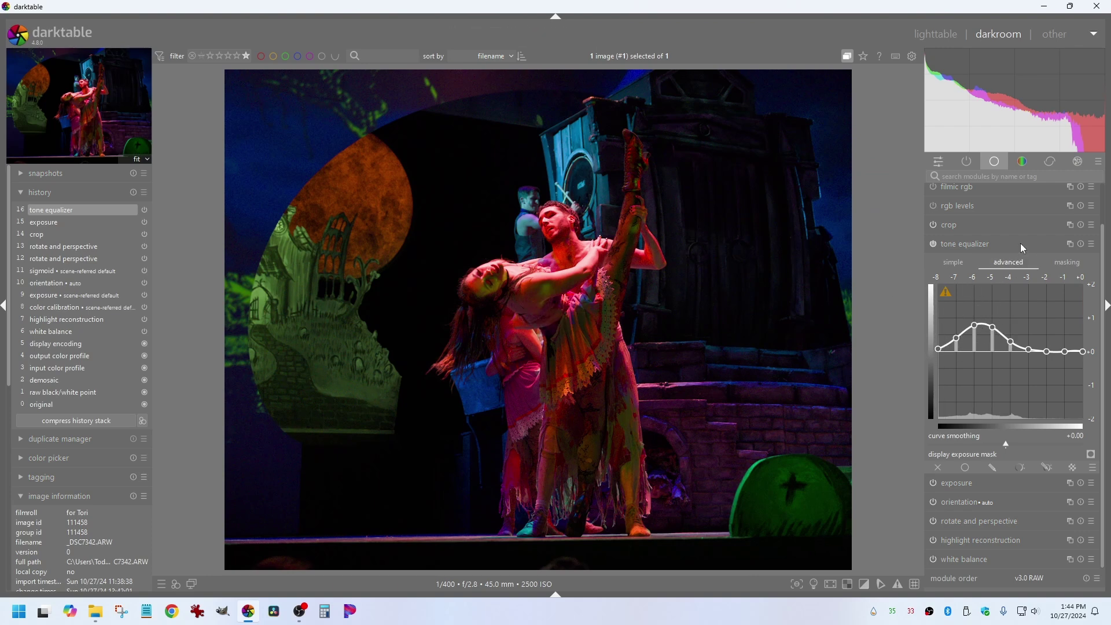
click(1080, 243)
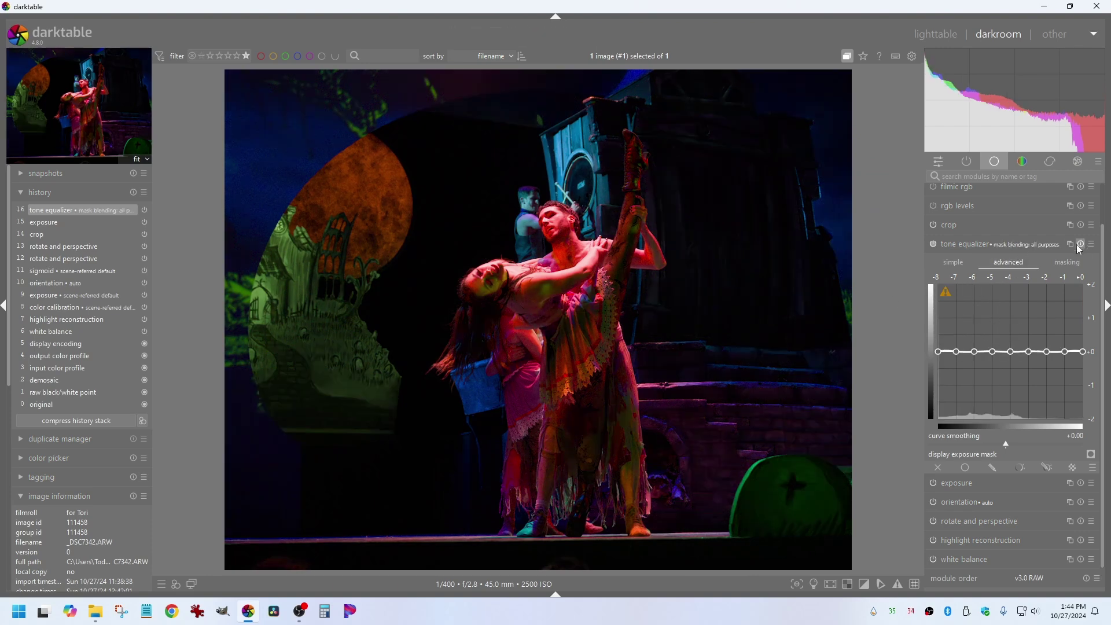
click(969, 244)
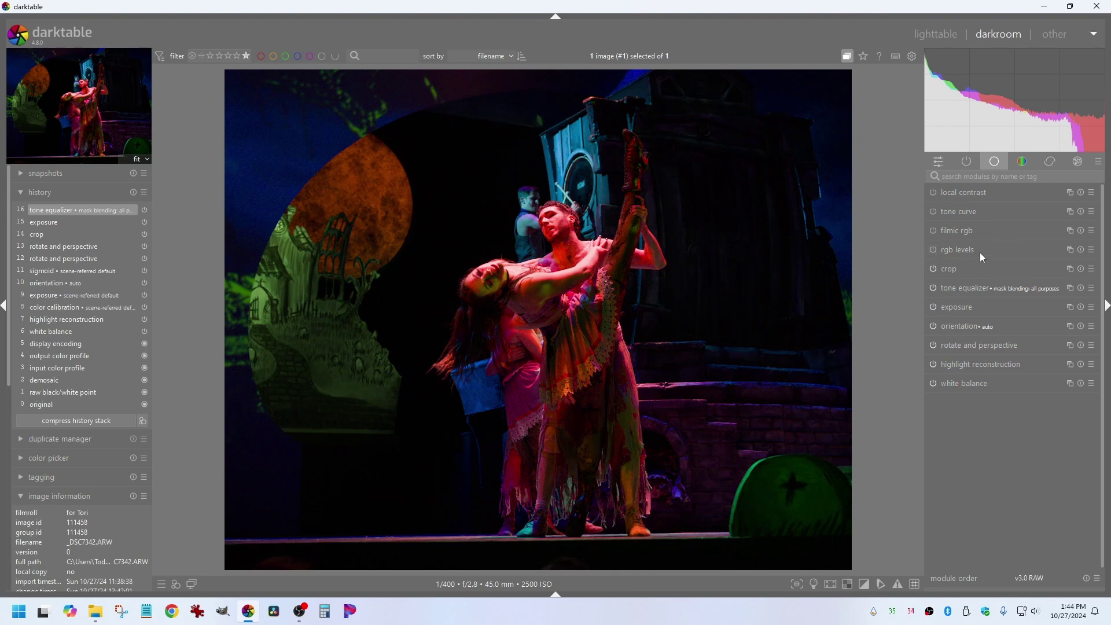
Try brightening the midtones with RGB levels by shifting the gray point slightly toward black, and reset the module.
click(980, 254)
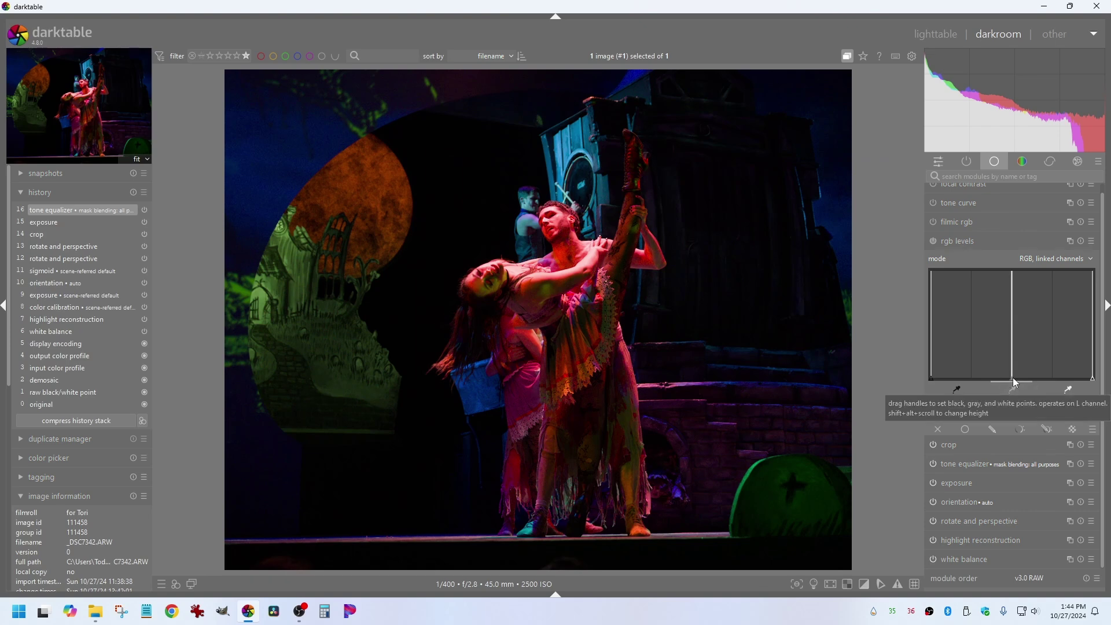
drag(1012, 380, 1004, 379)
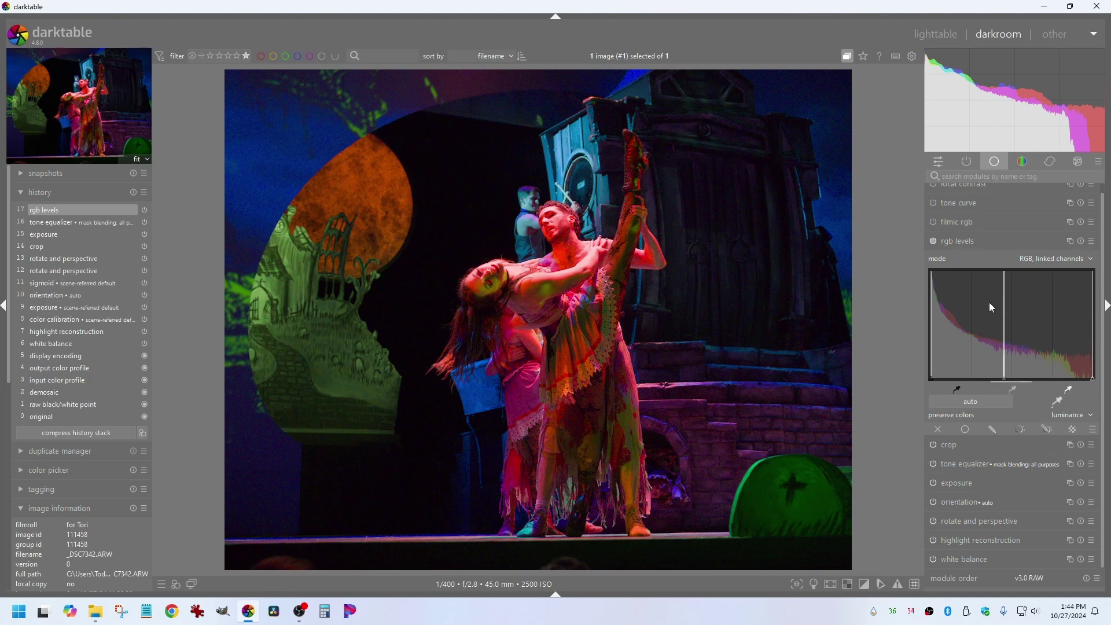
click(1080, 241)
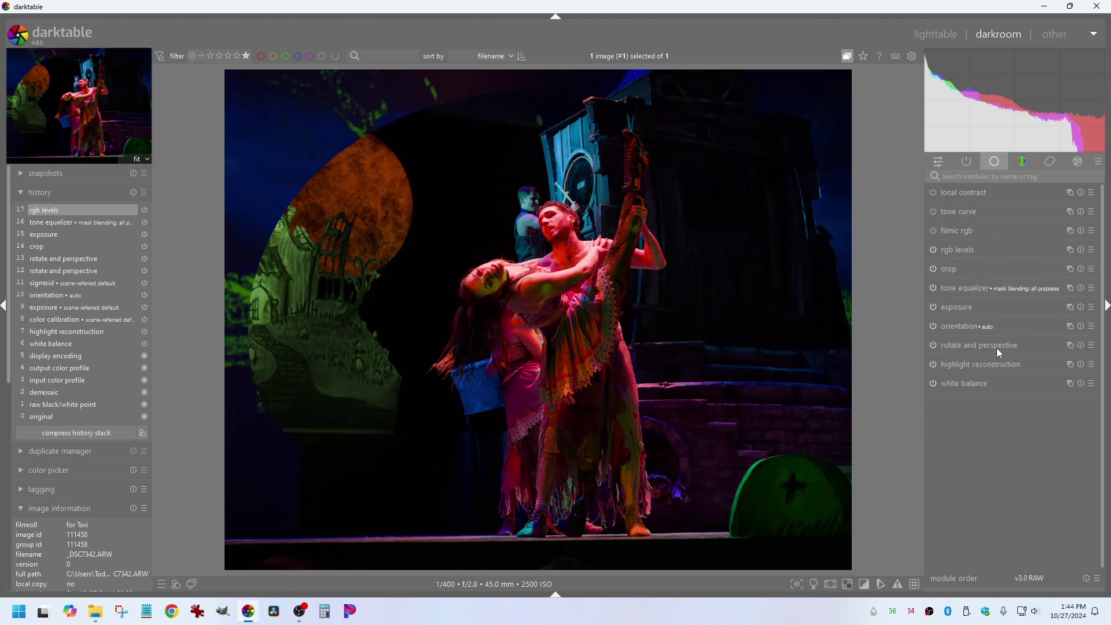
Reset a first shadow lift in the tone equalizer and raise the curve's −5 EV point to about +1 EV.
click(954, 288)
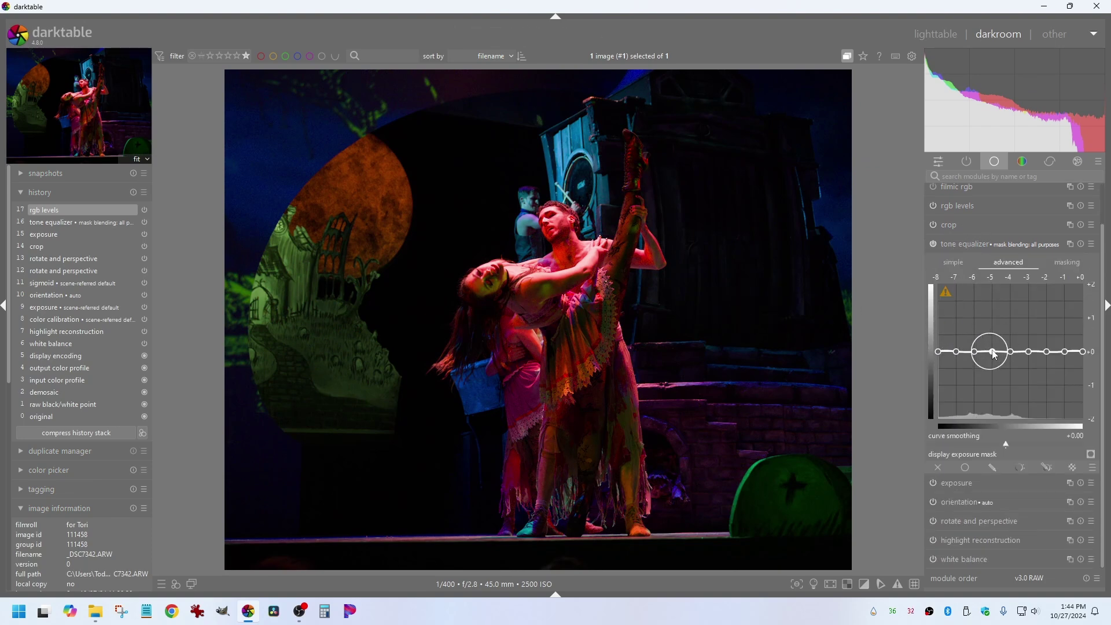
drag(994, 355, 994, 329)
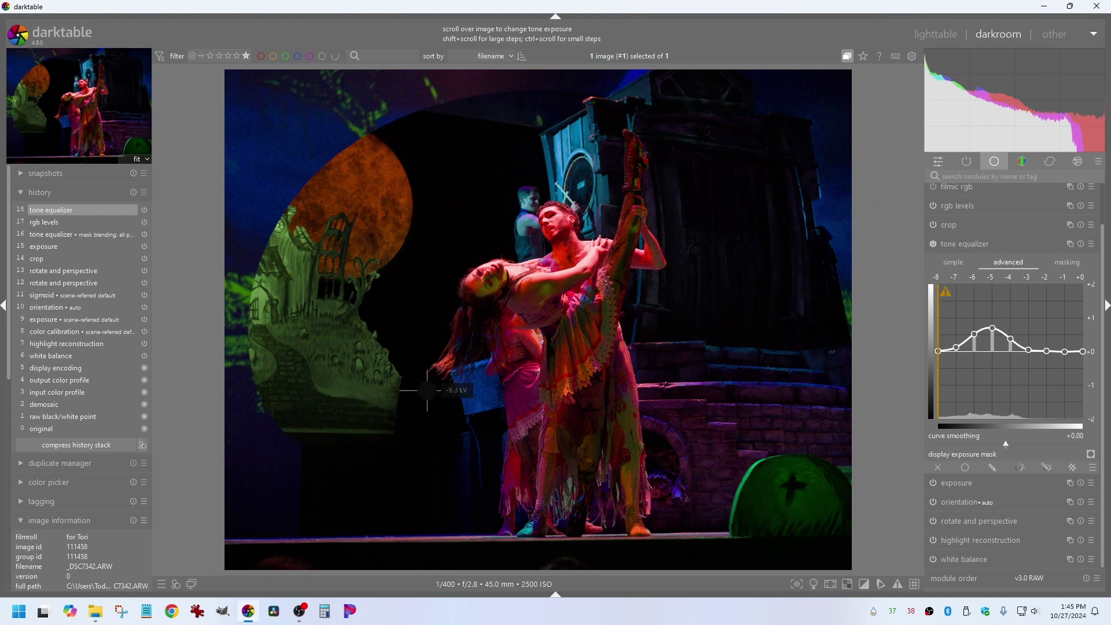
scroll(415, 316, down, 1)
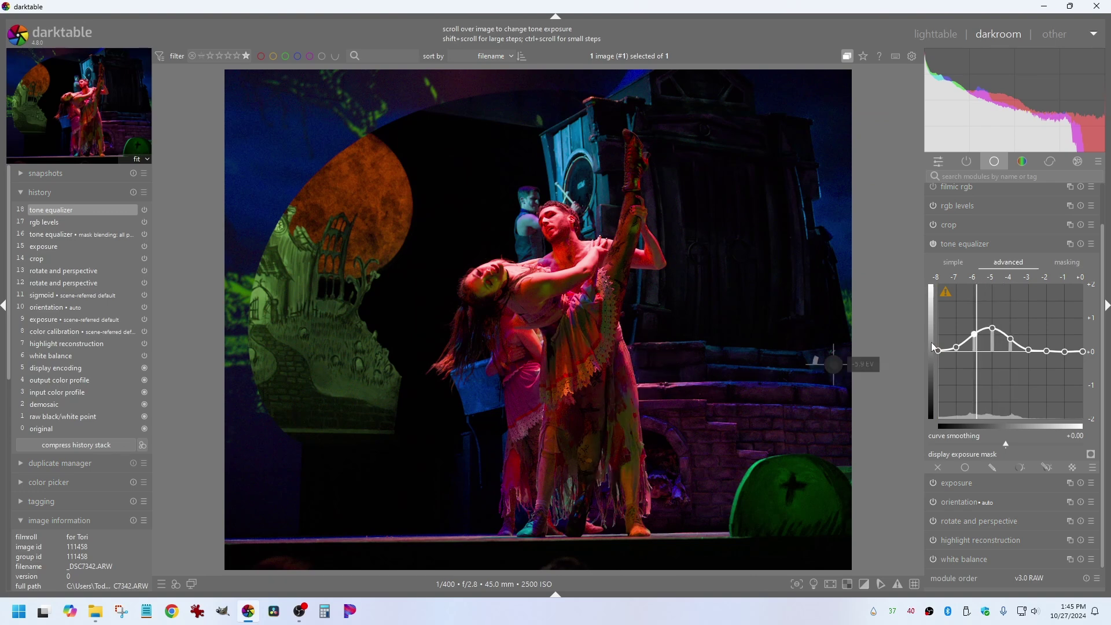
click(1080, 244)
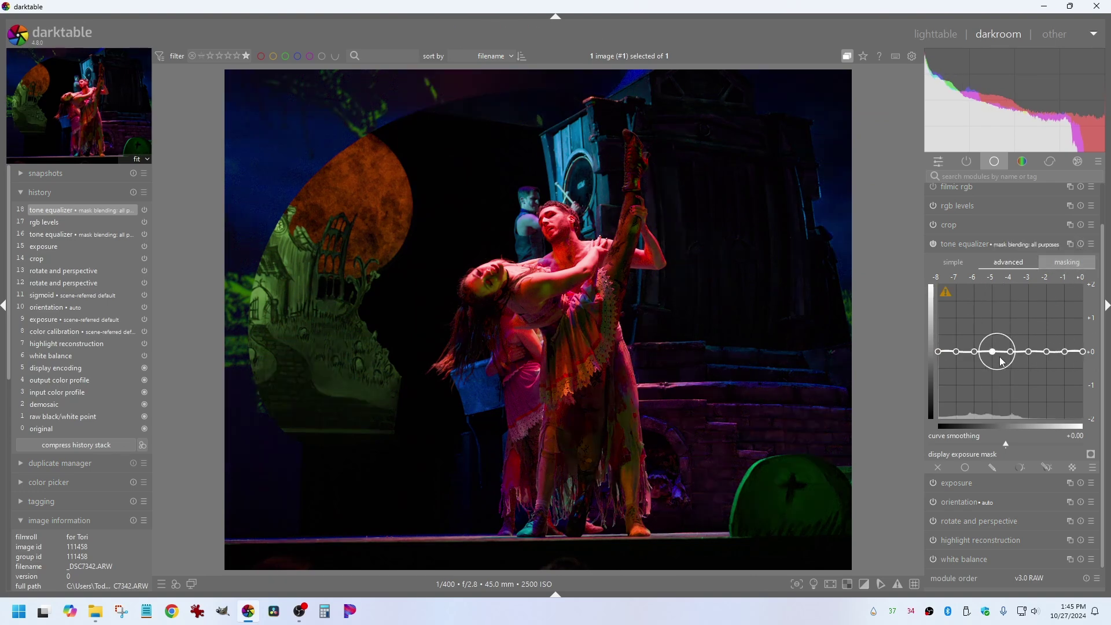
drag(995, 343, 995, 330)
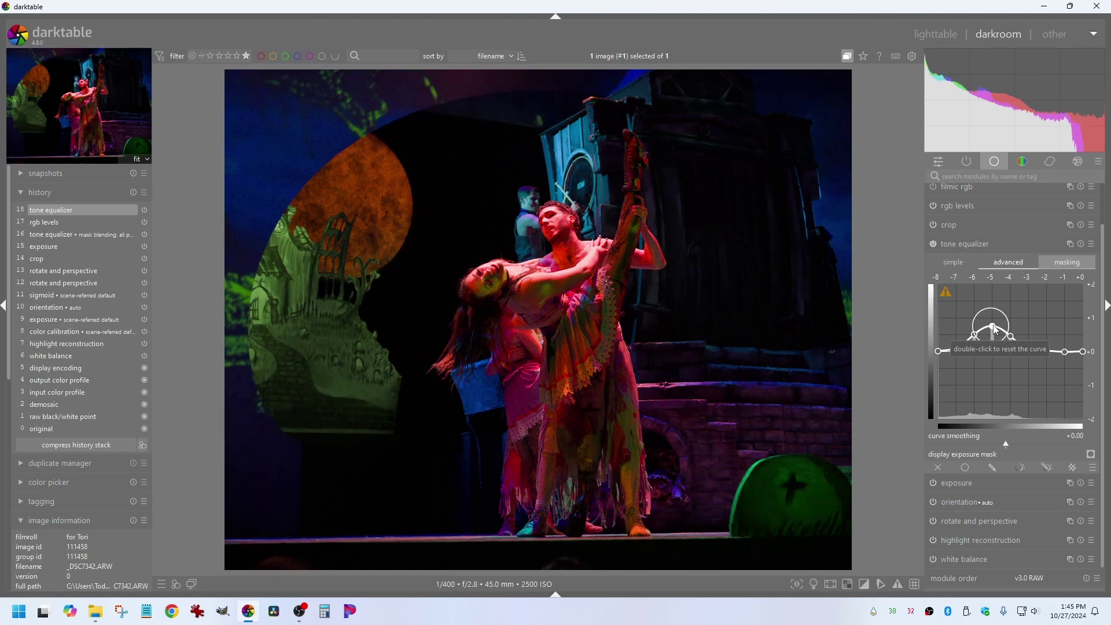
scroll(995, 330, up, 5)
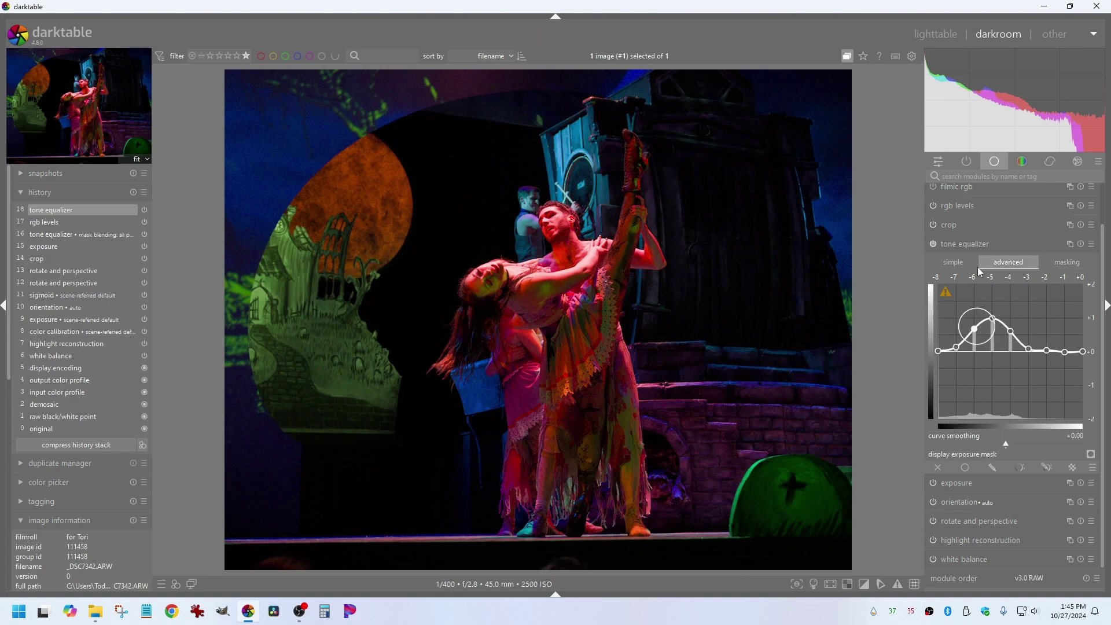
click(1005, 243)
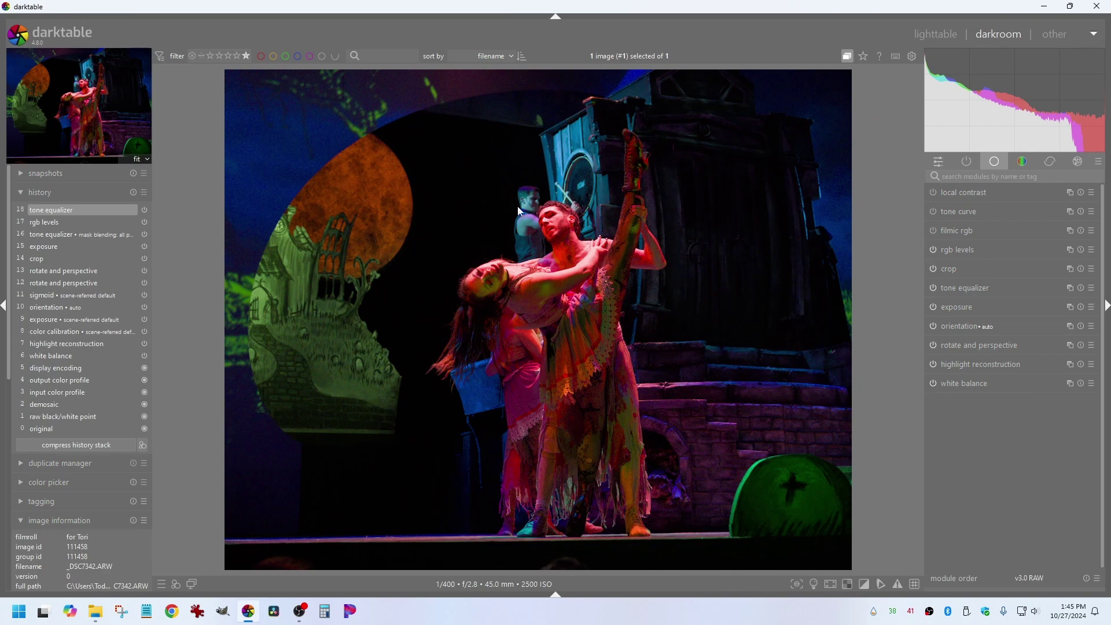
scroll(457, 209, up, 5)
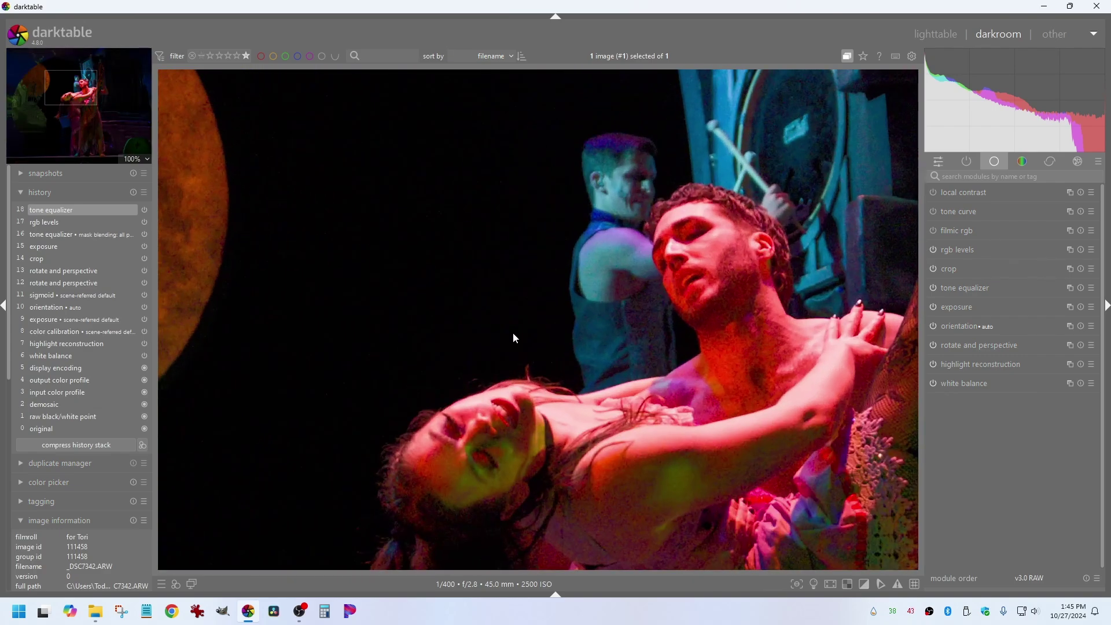
Inspect the noise in the dark backdrop, enable profiled denoise with its default settings, and compare the result up close.
drag(695, 330, 74, 345)
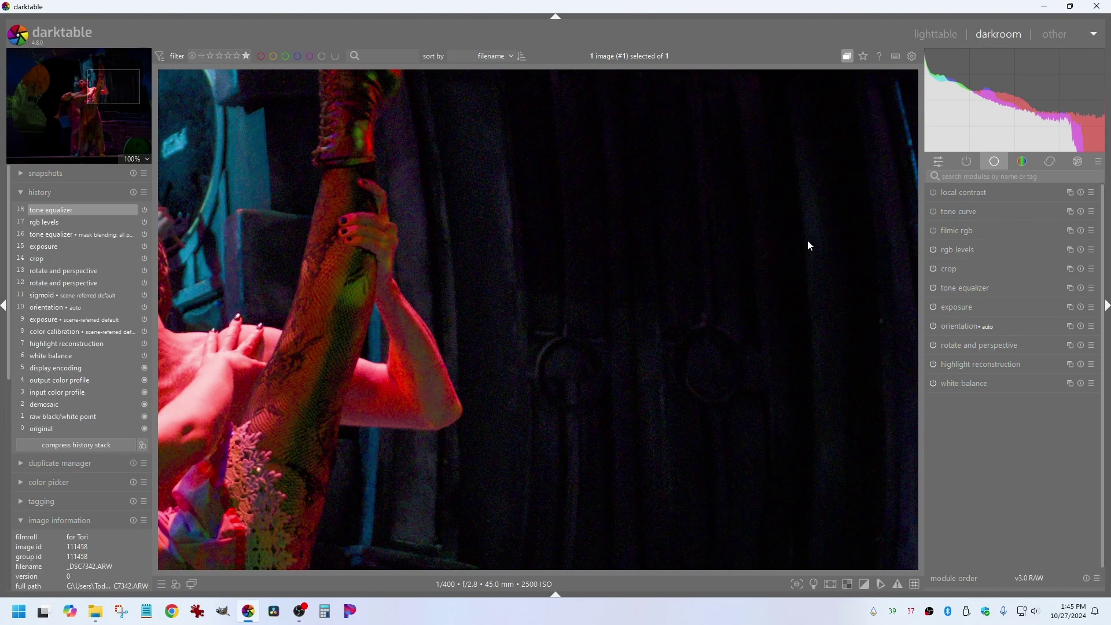
drag(615, 276, 562, 372)
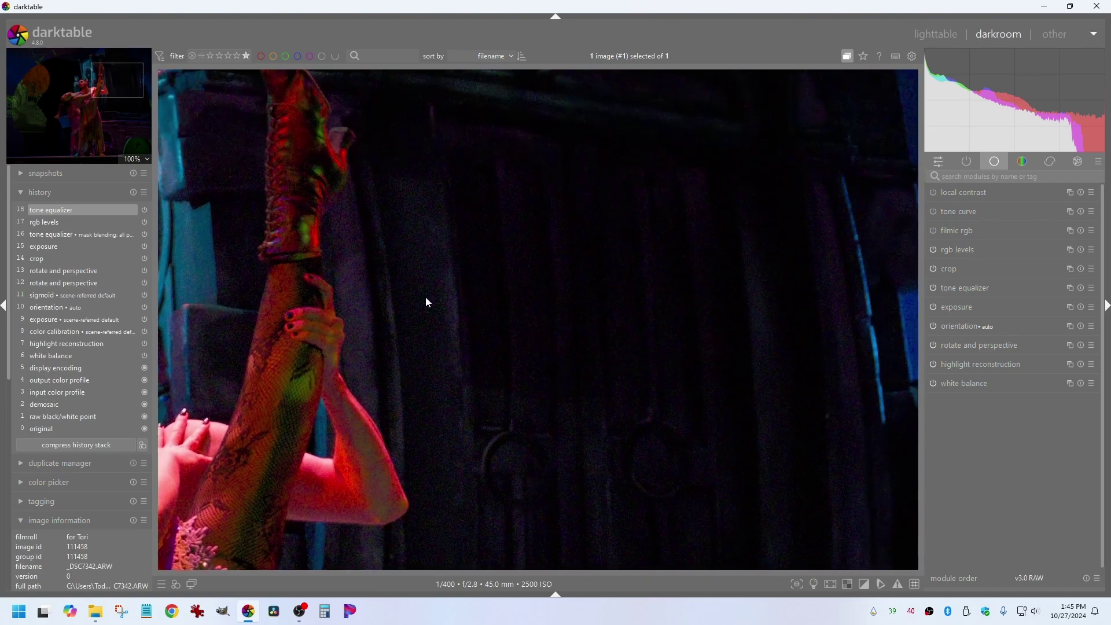
click(1048, 164)
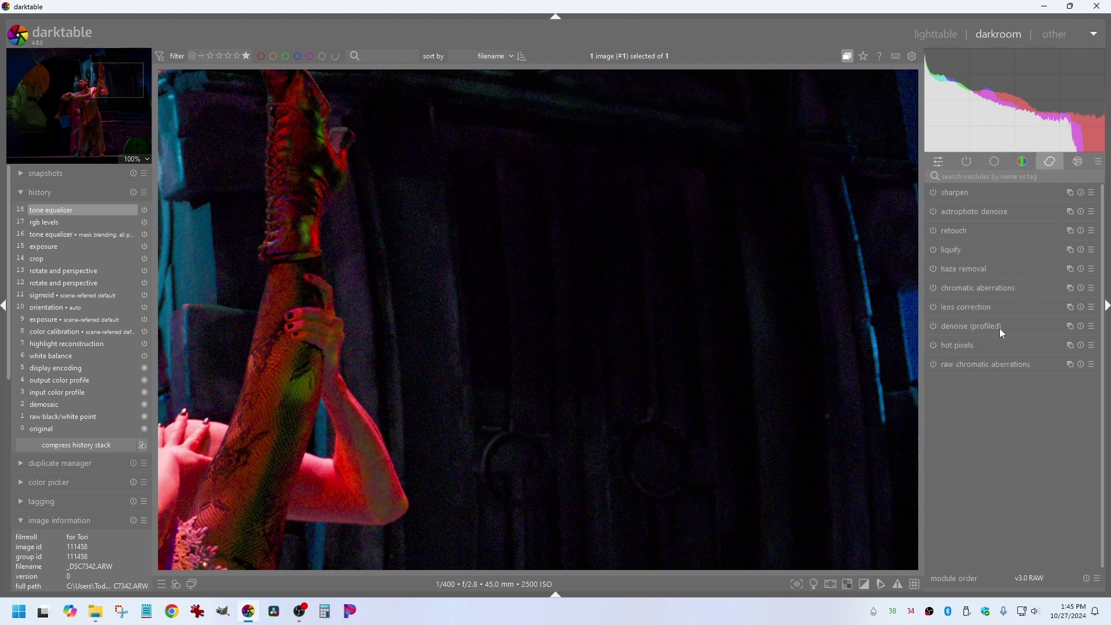
click(1081, 326)
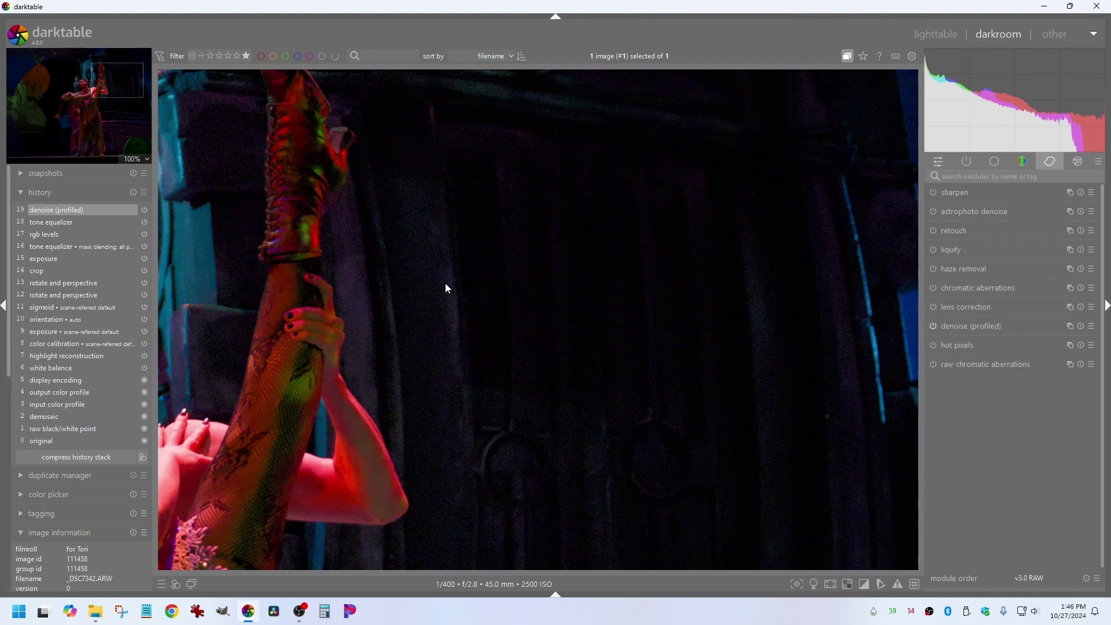
scroll(445, 289, up, 1)
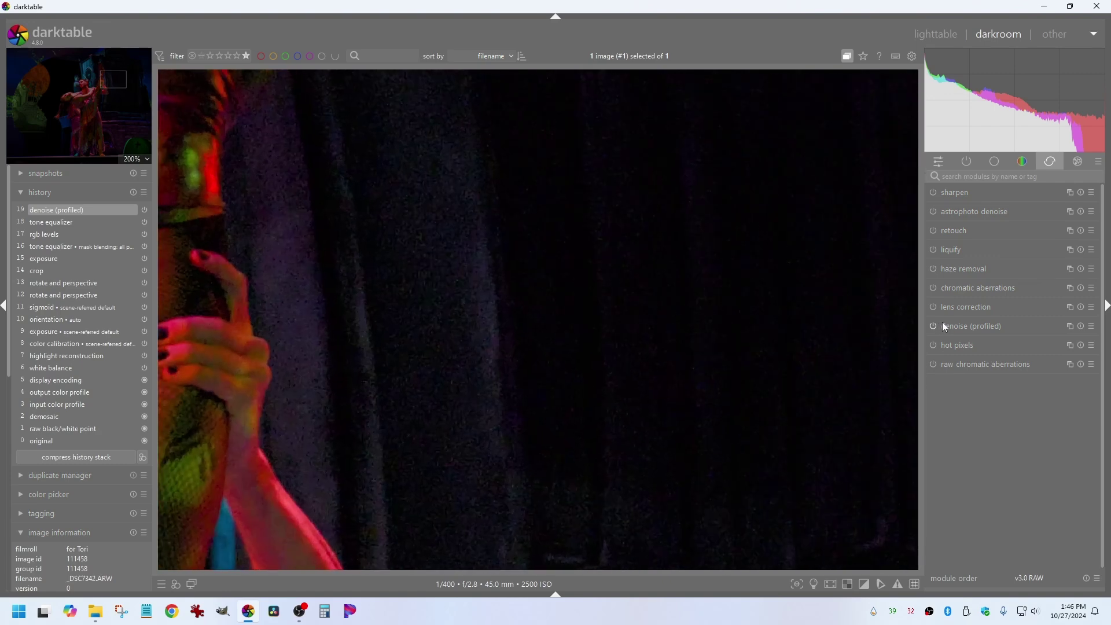
click(932, 326)
Try the nlm auto preset for profiled denoise, reset the module to its defaults, and check the image at several magnifications.
click(1091, 327)
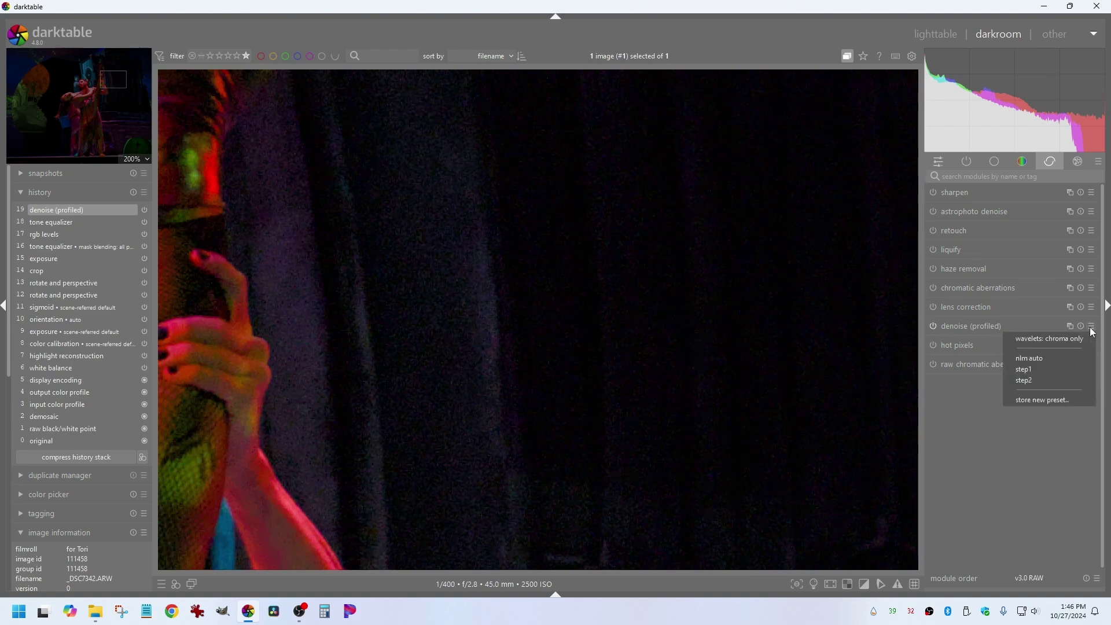
click(1025, 358)
click(1080, 328)
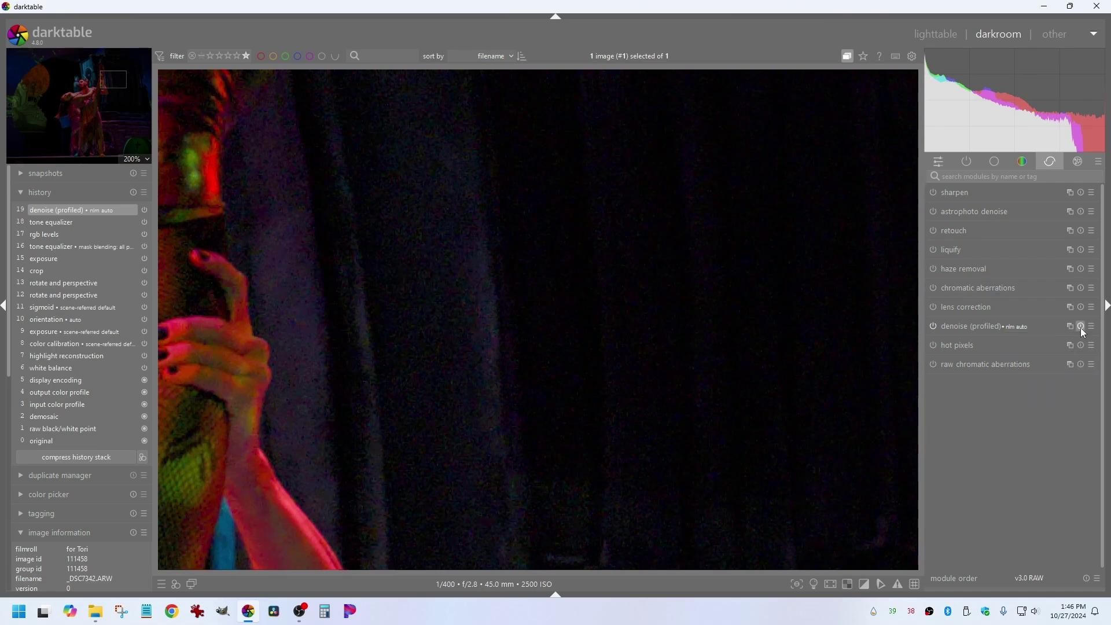
click(1081, 327)
middle_click(613, 318)
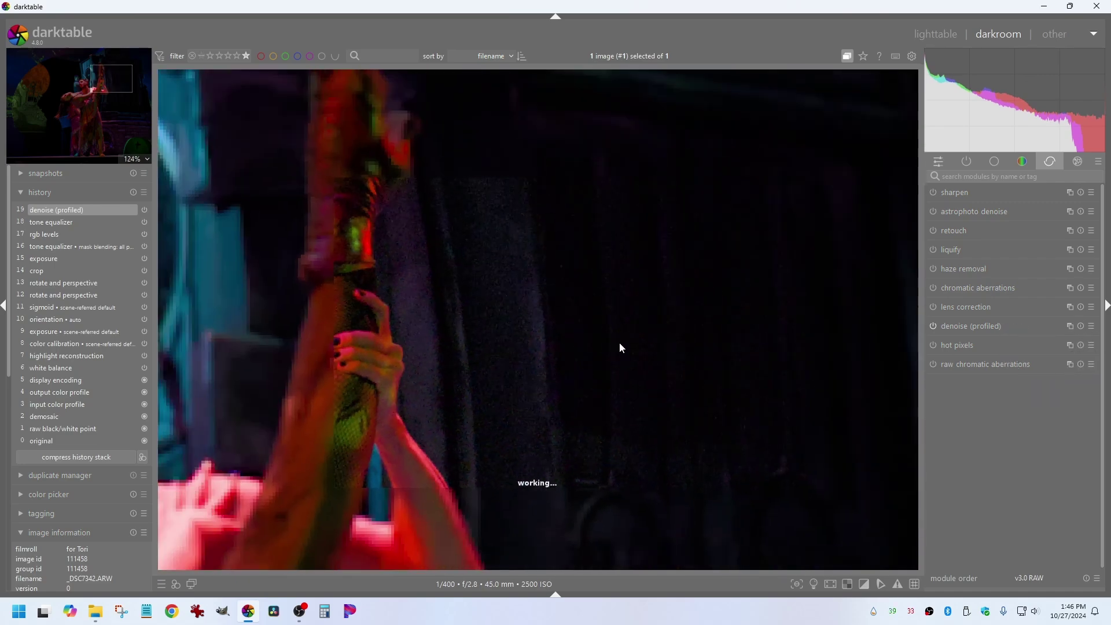
scroll(624, 370, down, 3)
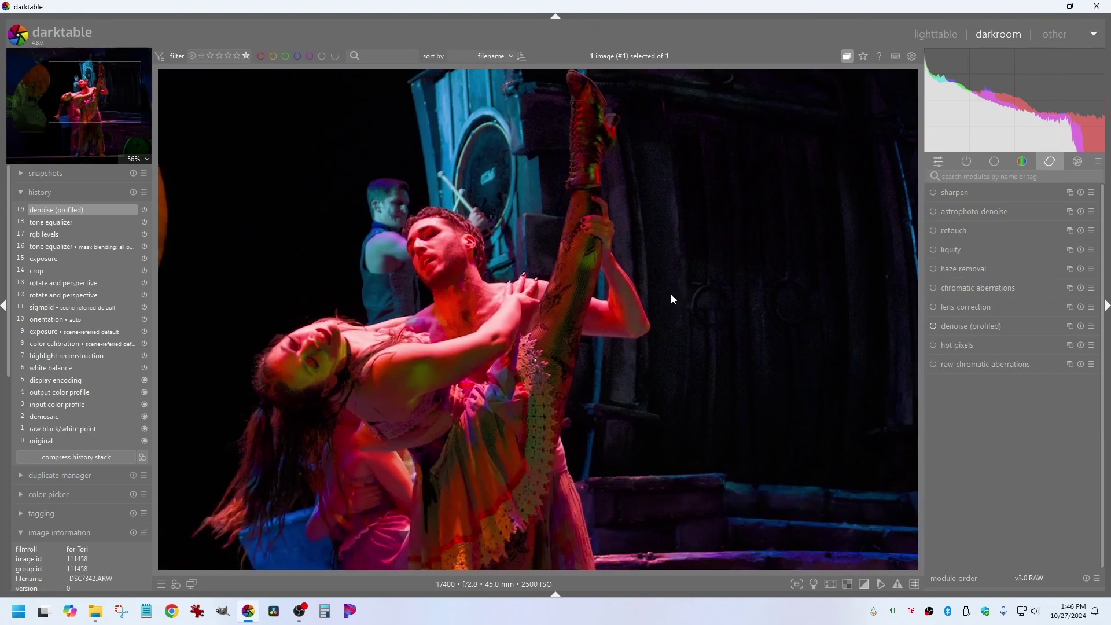
scroll(541, 340, down, 1)
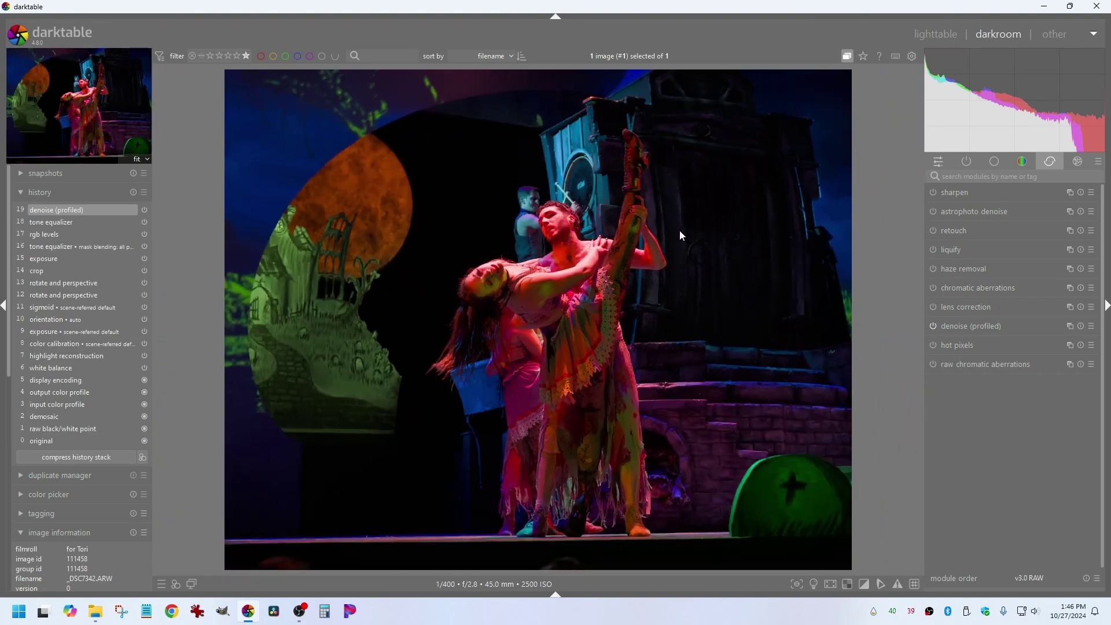
scroll(680, 235, up, 4)
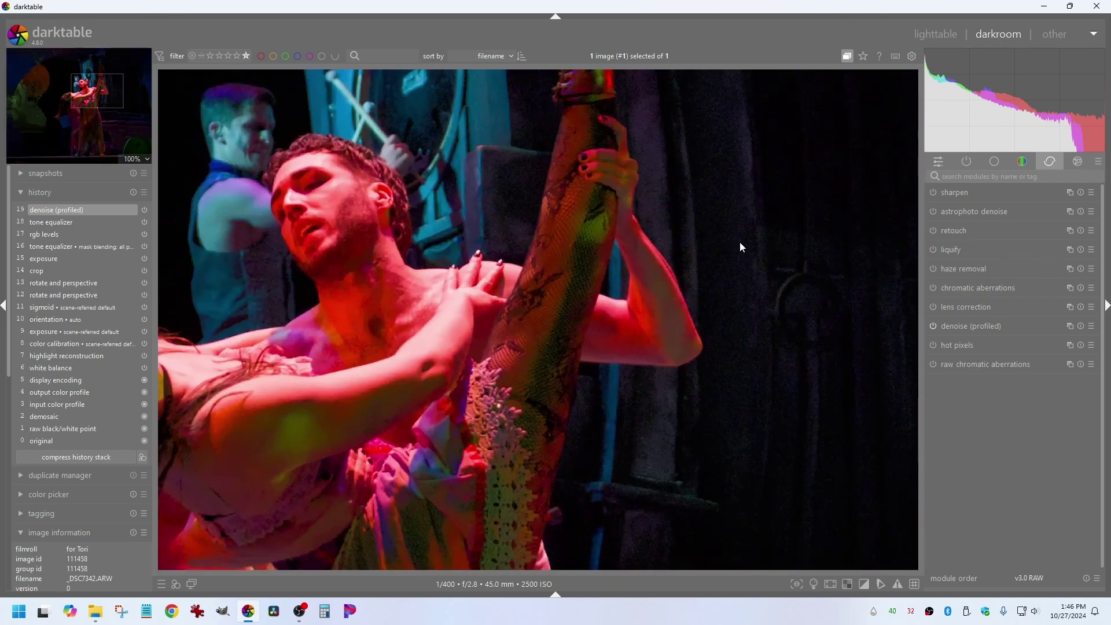
scroll(745, 255, down, 4)
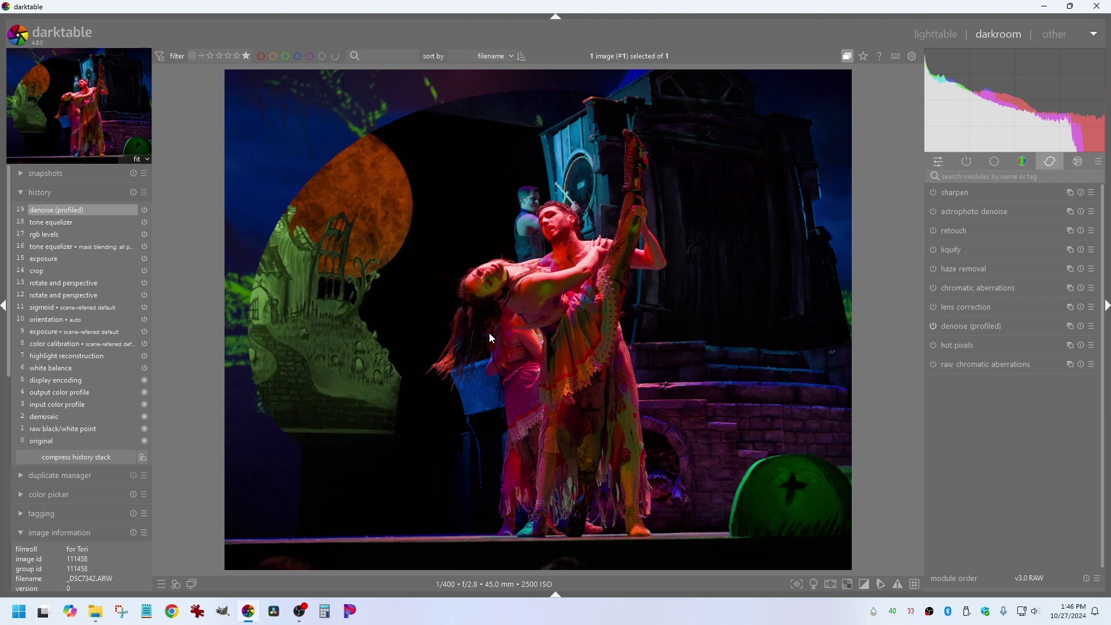
Try the 115 preset for local contrast and compare its effect on the dancers.
click(994, 165)
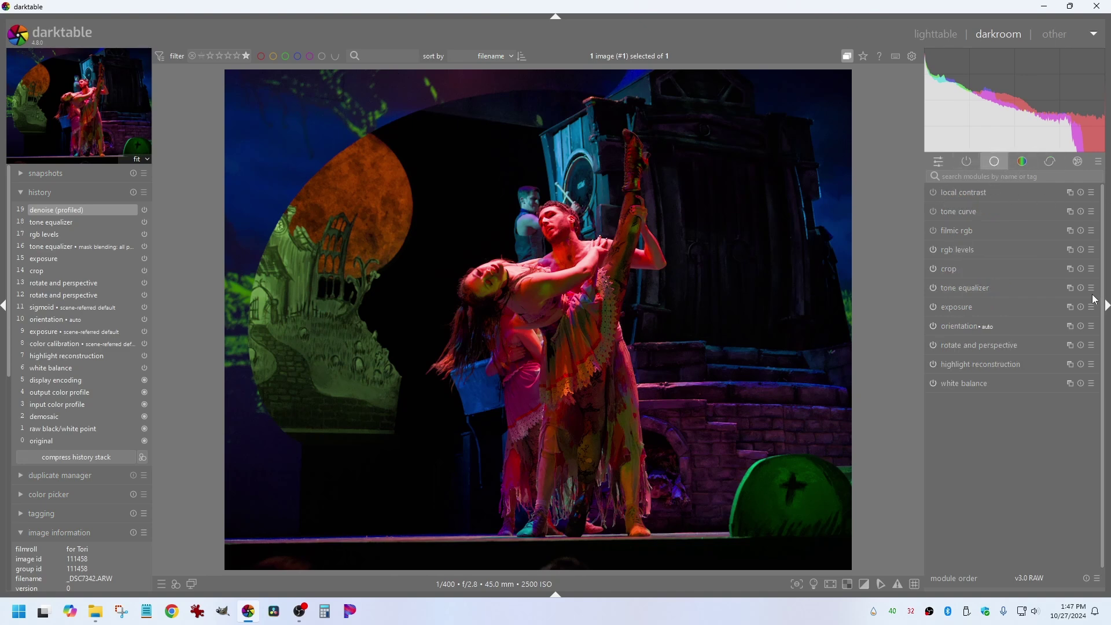
click(1091, 192)
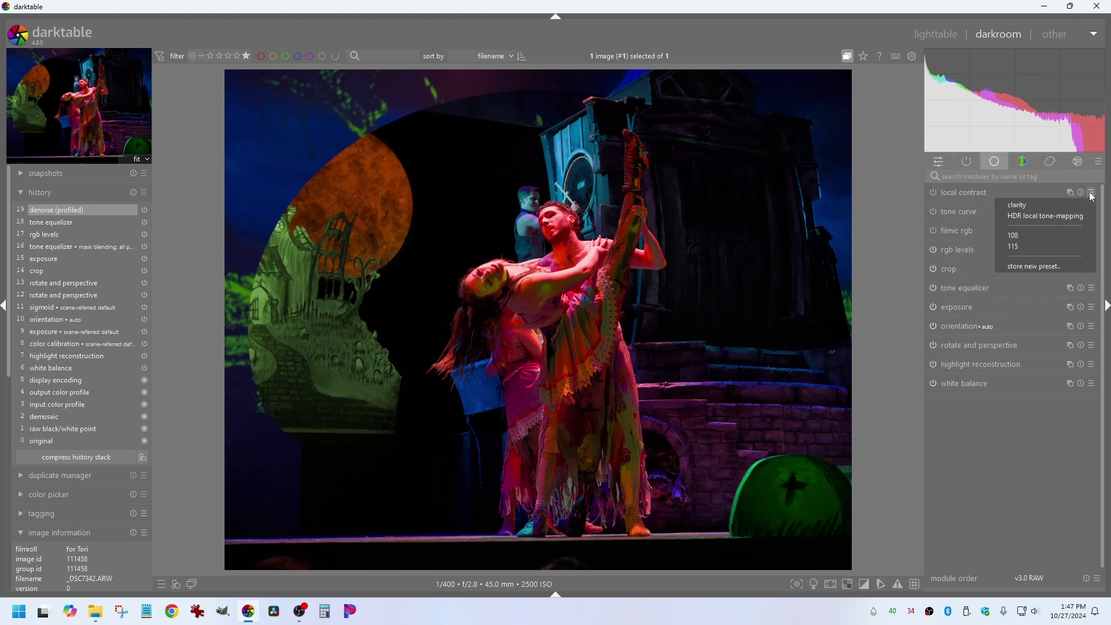
click(1033, 247)
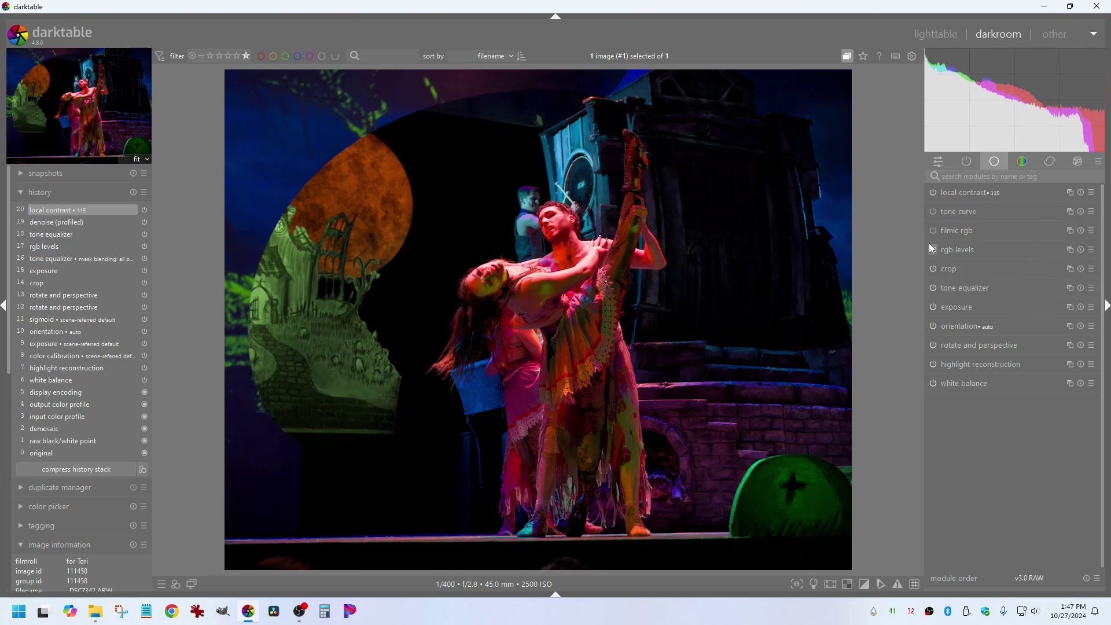
click(932, 193)
scroll(645, 249, up, 3)
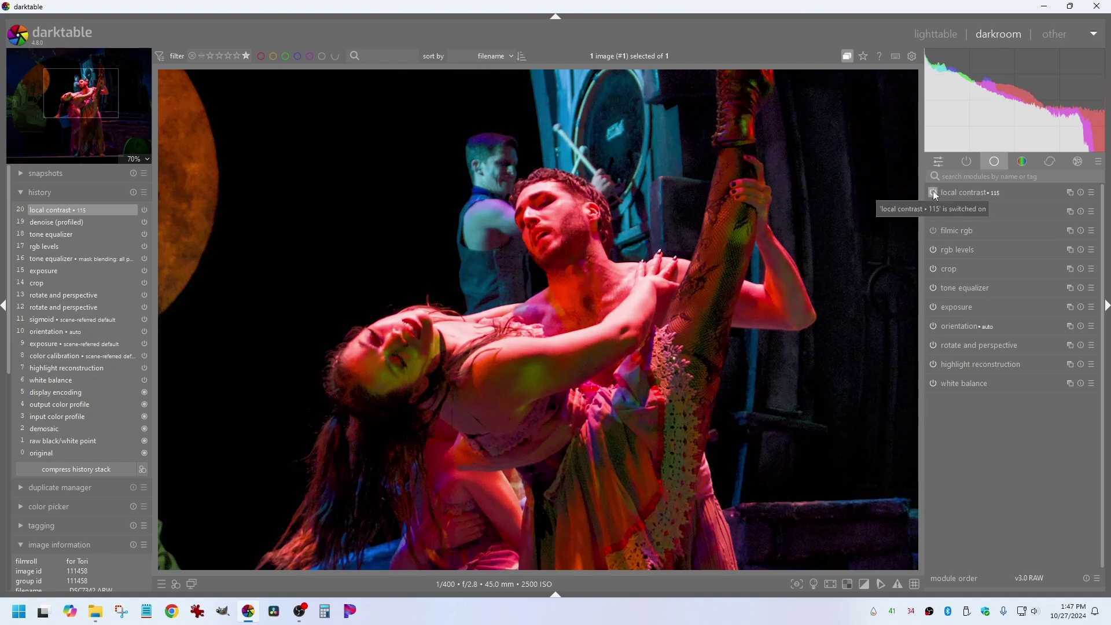
Lower the local contrast highlights to 51% and compare the dancers with and without the module.
click(1022, 193)
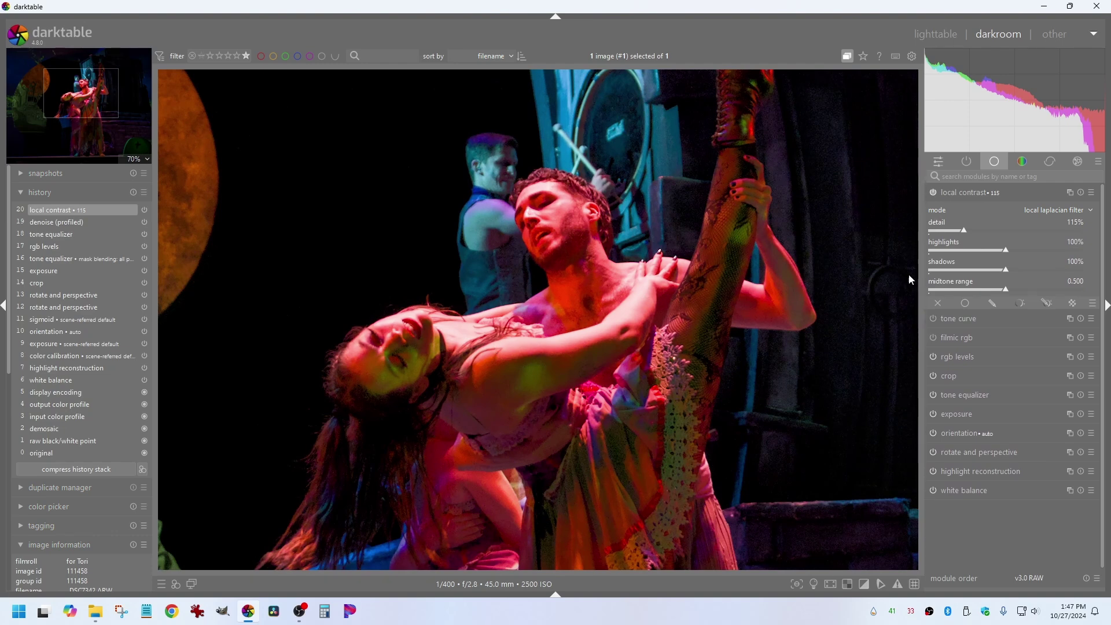
mouse_move(1007, 254)
mouse_down()
mouse_move(931, 263)
mouse_move(967, 260)
mouse_up()
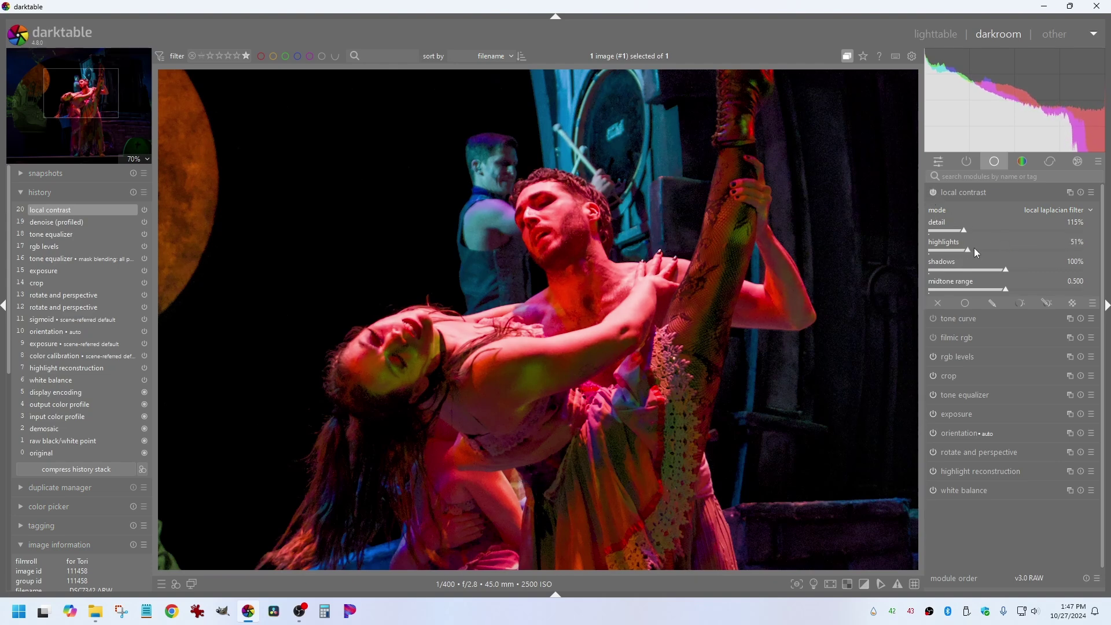
click(932, 194)
click(932, 195)
click(930, 193)
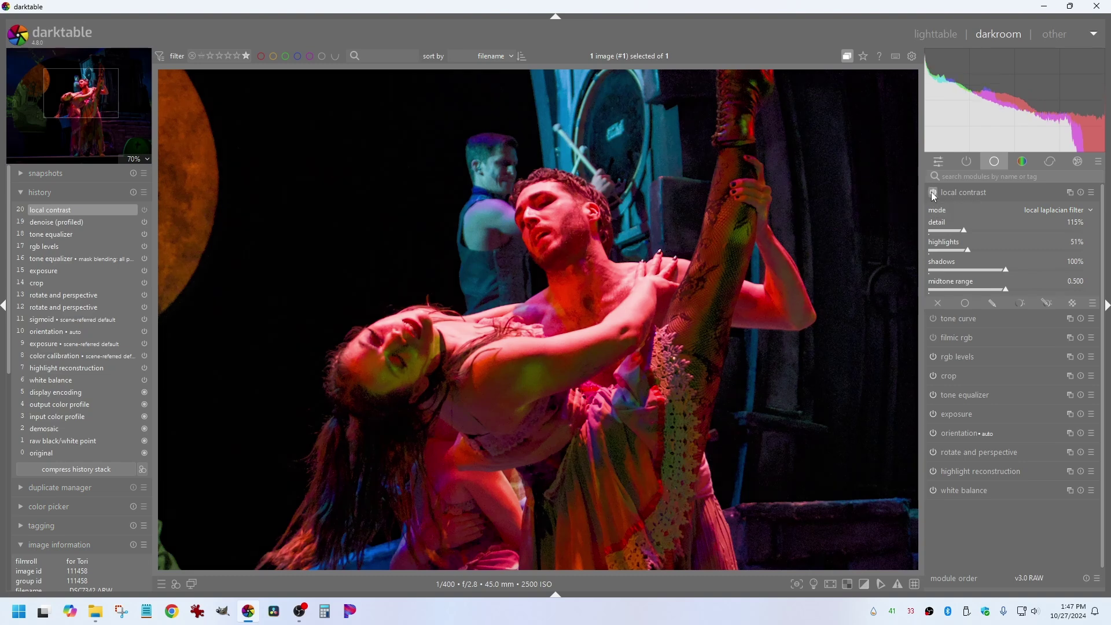
click(933, 193)
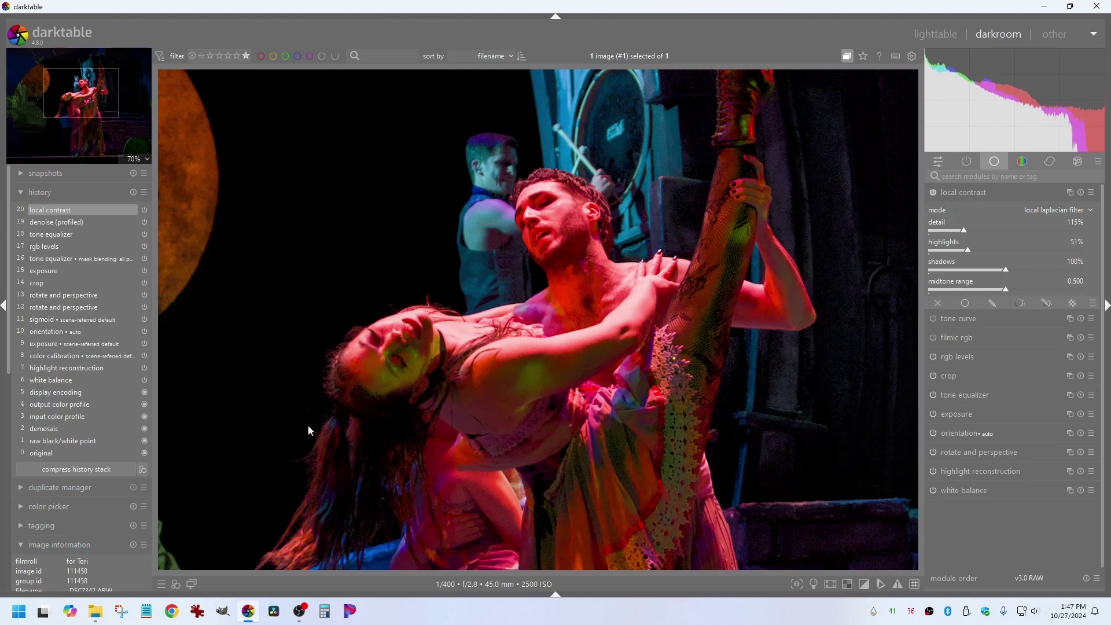
Compare the wider stage scene with local contrast repeatedly switched off and on, leaving it enabled.
scroll(634, 227, down, 4)
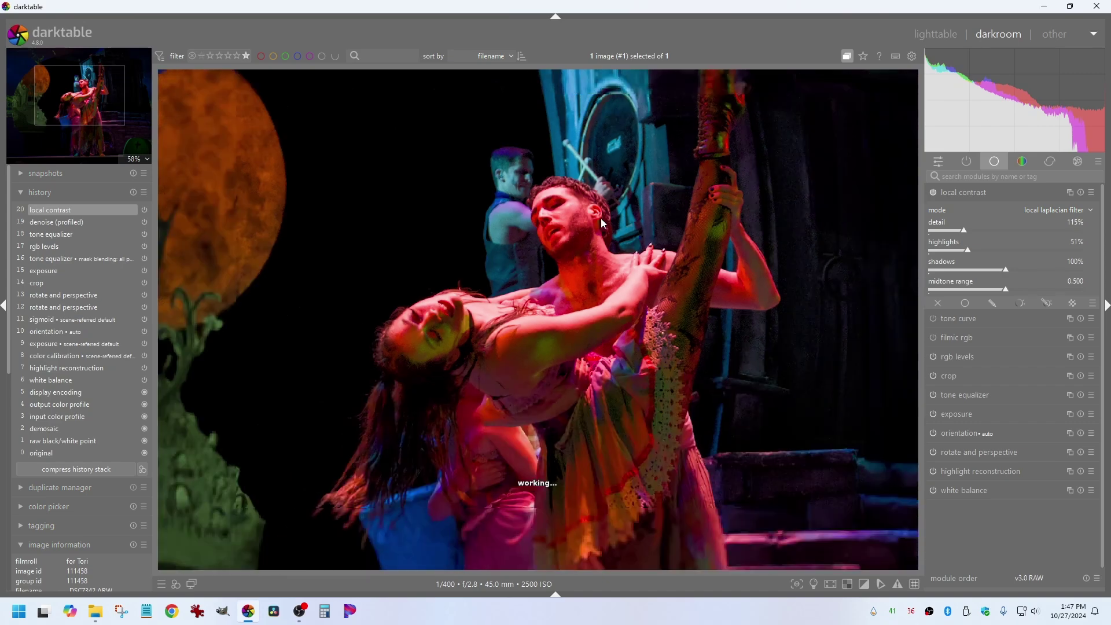
click(933, 192)
click(933, 192)
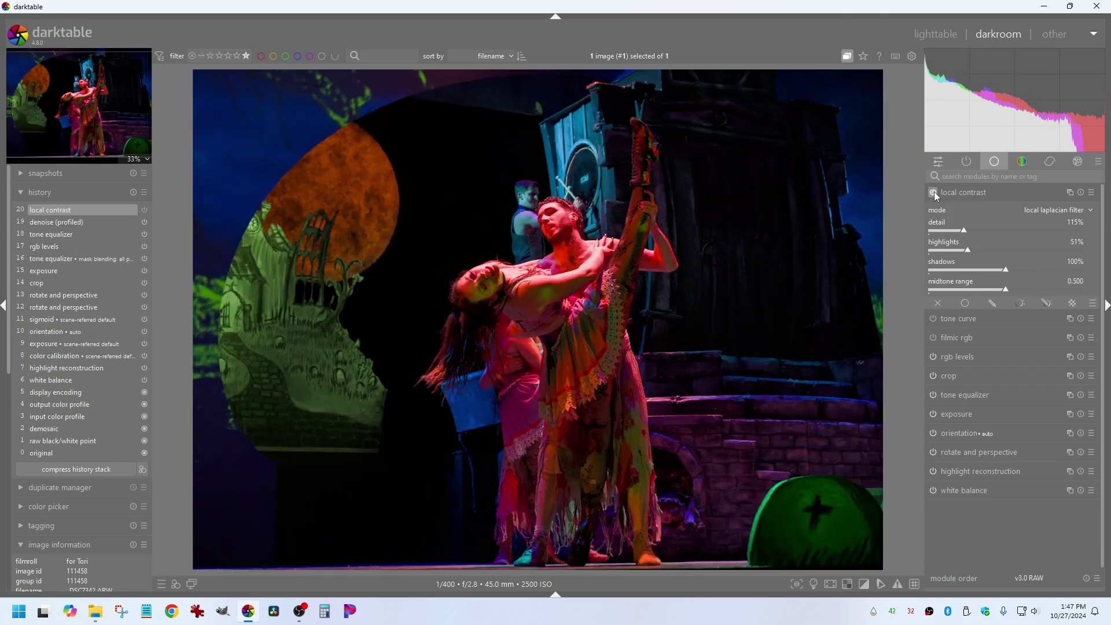
click(934, 192)
click(933, 192)
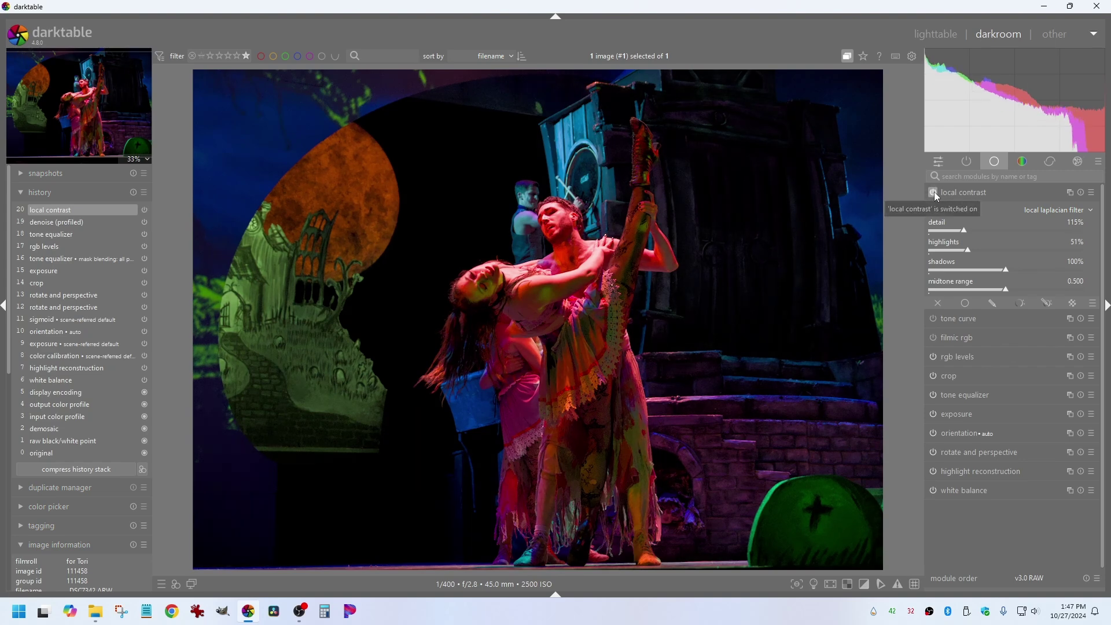
click(934, 193)
click(933, 192)
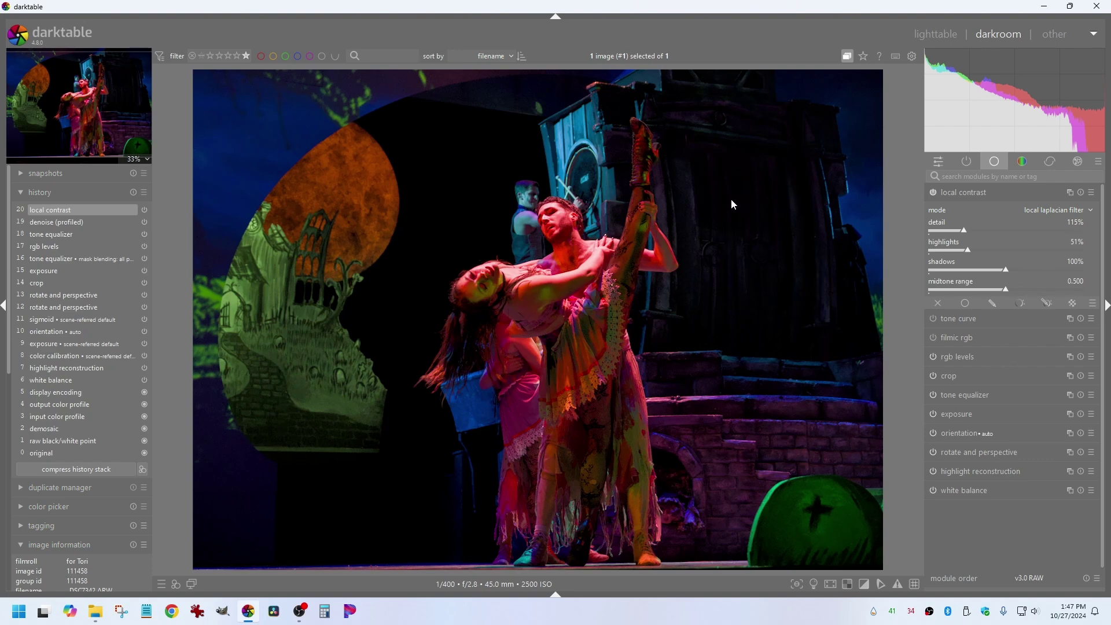
click(933, 193)
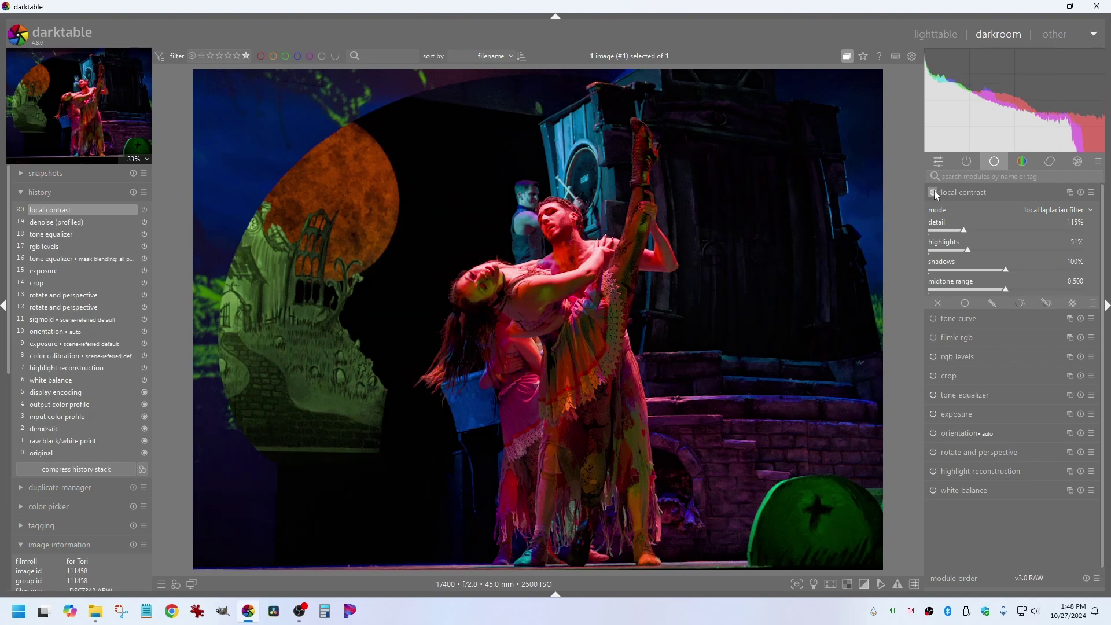
click(933, 192)
click(934, 192)
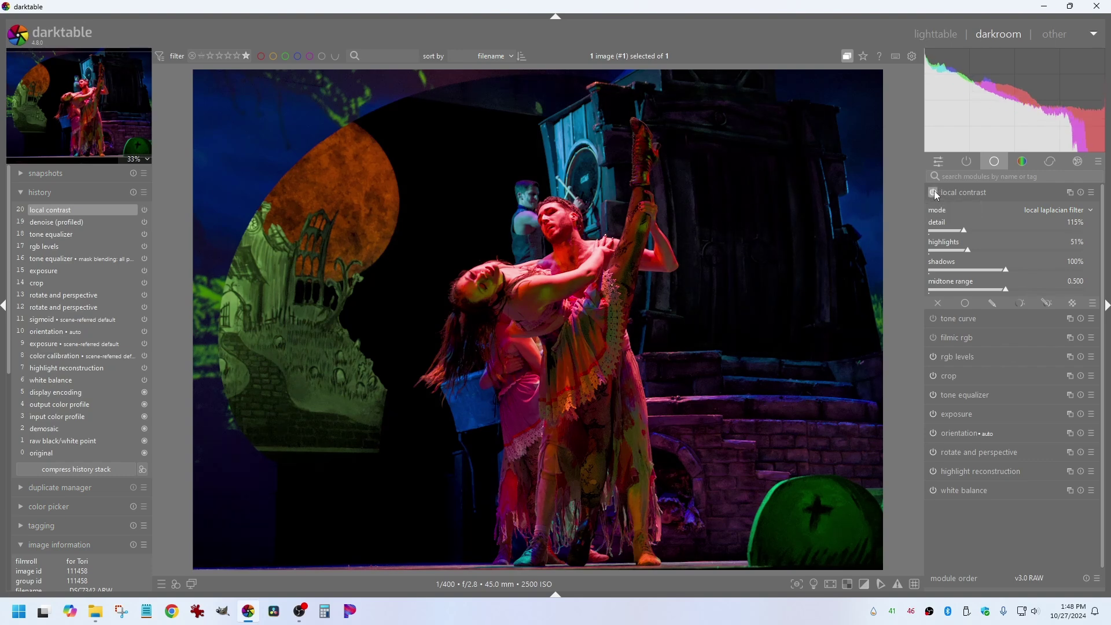
click(934, 193)
Apply the 108 preset to local contrast and set its highlights to 50%.
scroll(876, 255, up, 2)
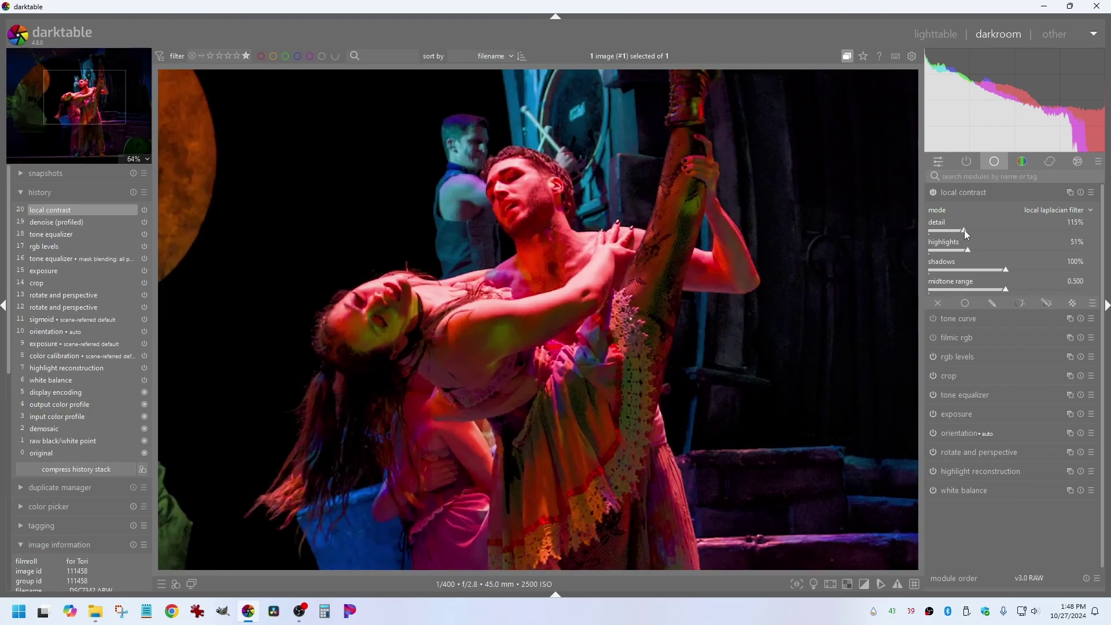
scroll(964, 230, down, 1)
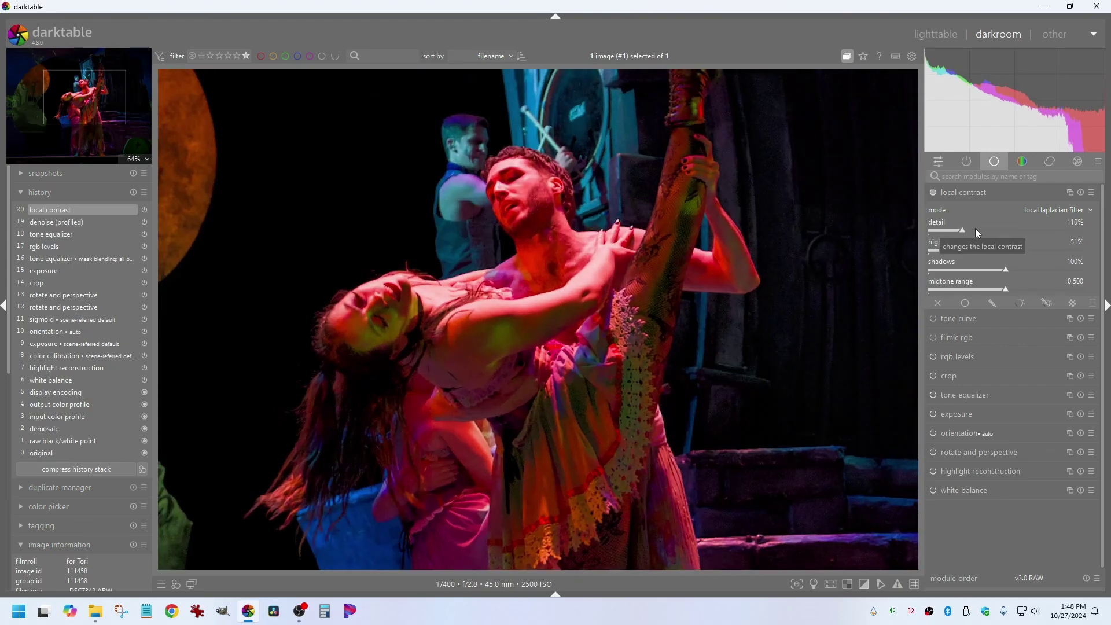
click(1091, 192)
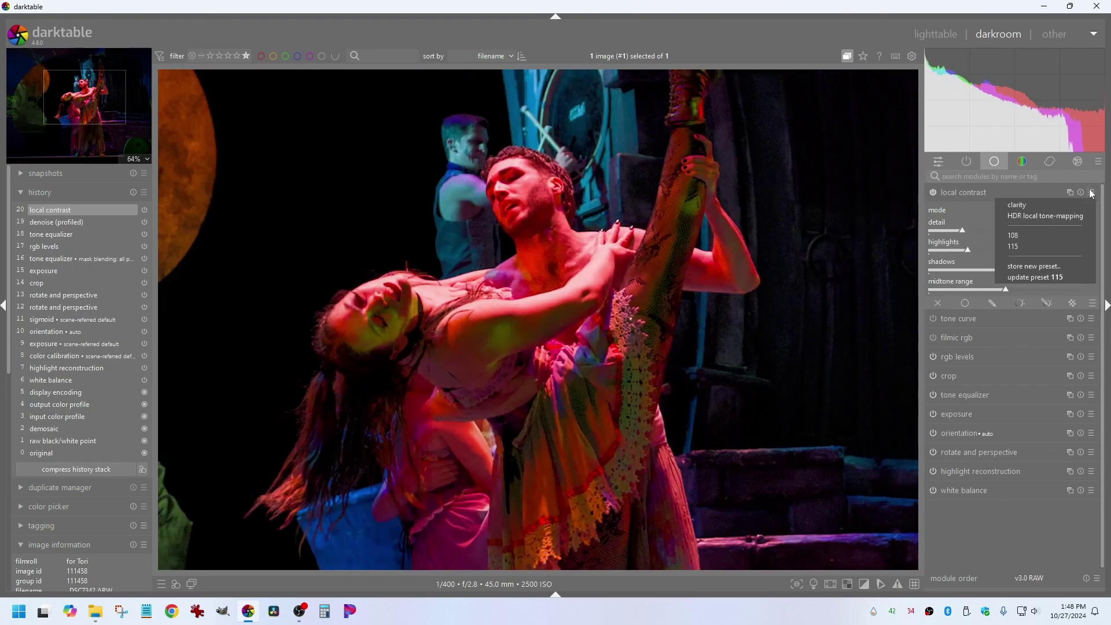
click(1025, 236)
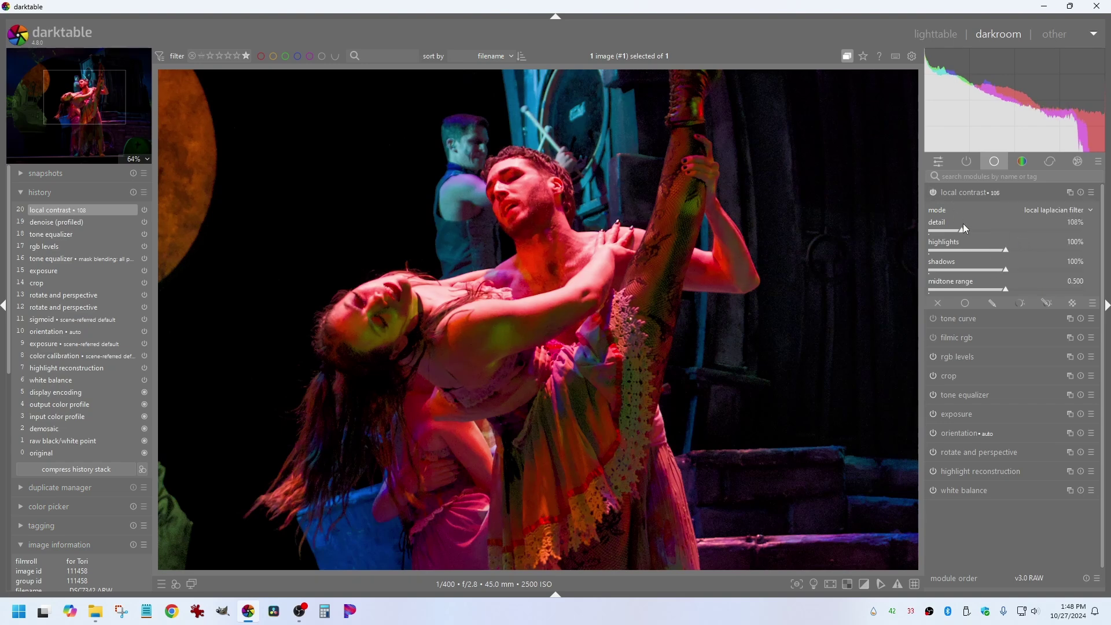
drag(1006, 253, 967, 250)
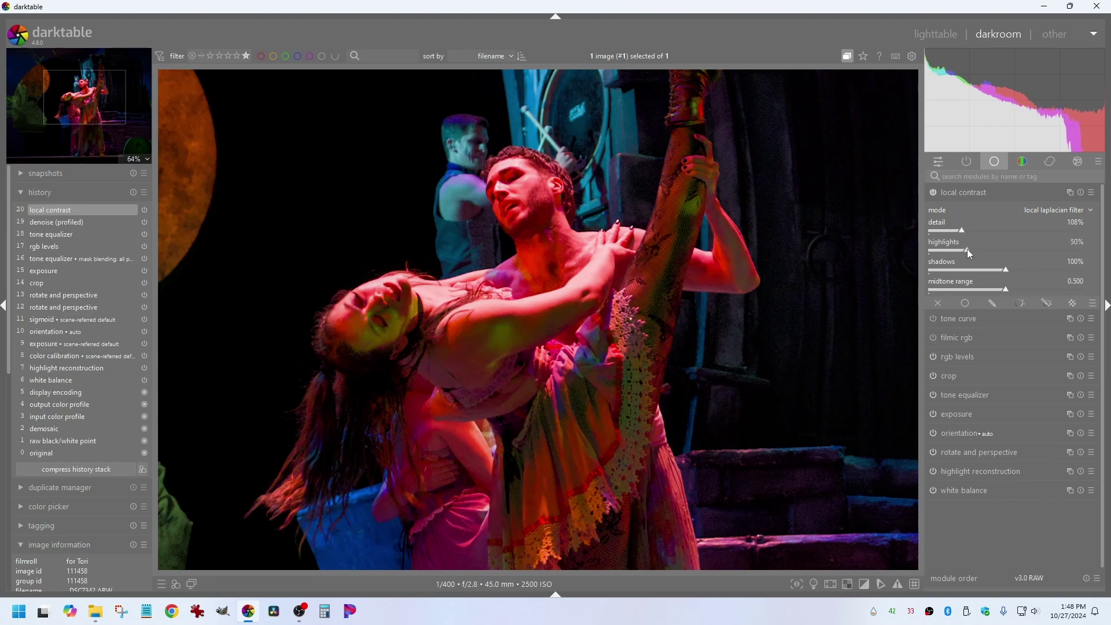
Compare the image with and without the softened local contrast, then try a detail of 118% and return it to 108%.
click(933, 193)
click(933, 194)
click(933, 194)
click(933, 194)
scroll(732, 287, down, 2)
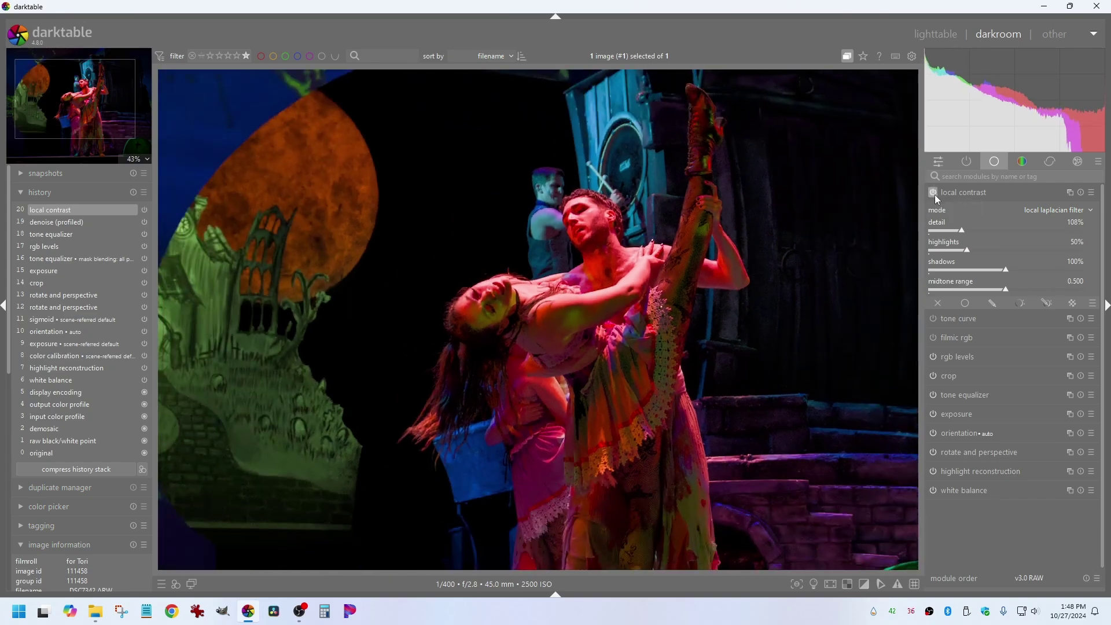
click(937, 195)
scroll(427, 255, down, 1)
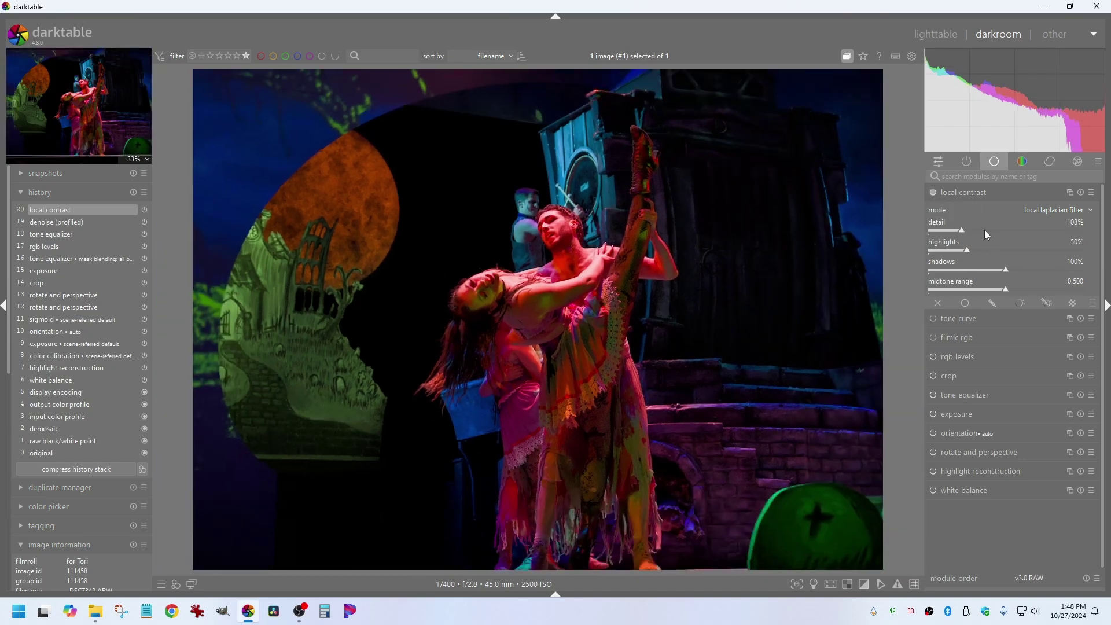
scroll(984, 230, up, 2)
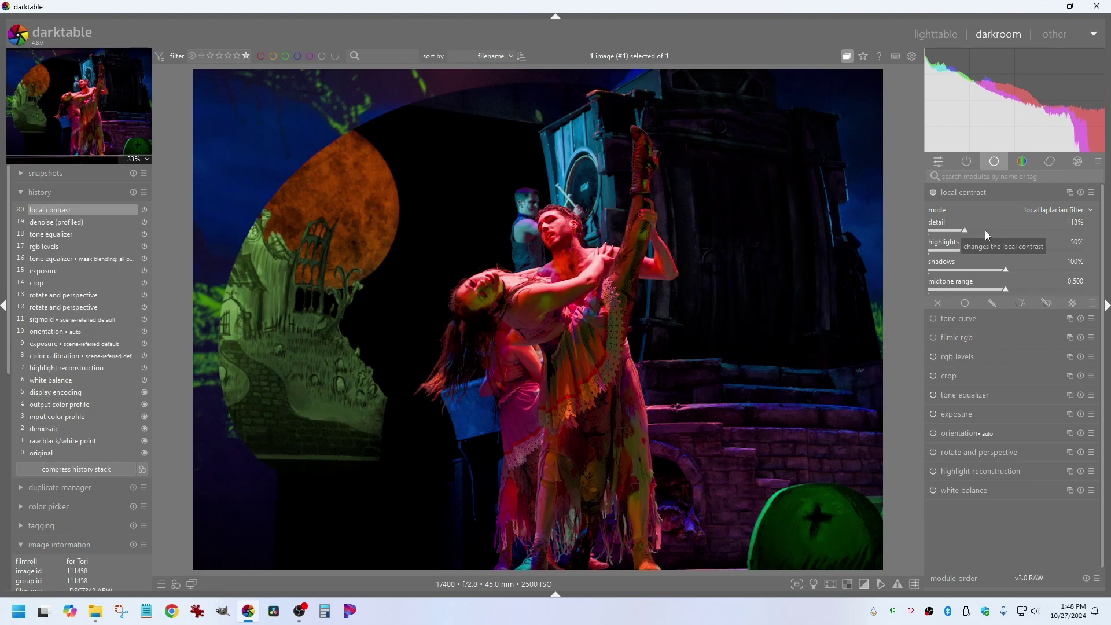
scroll(984, 230, down, 2)
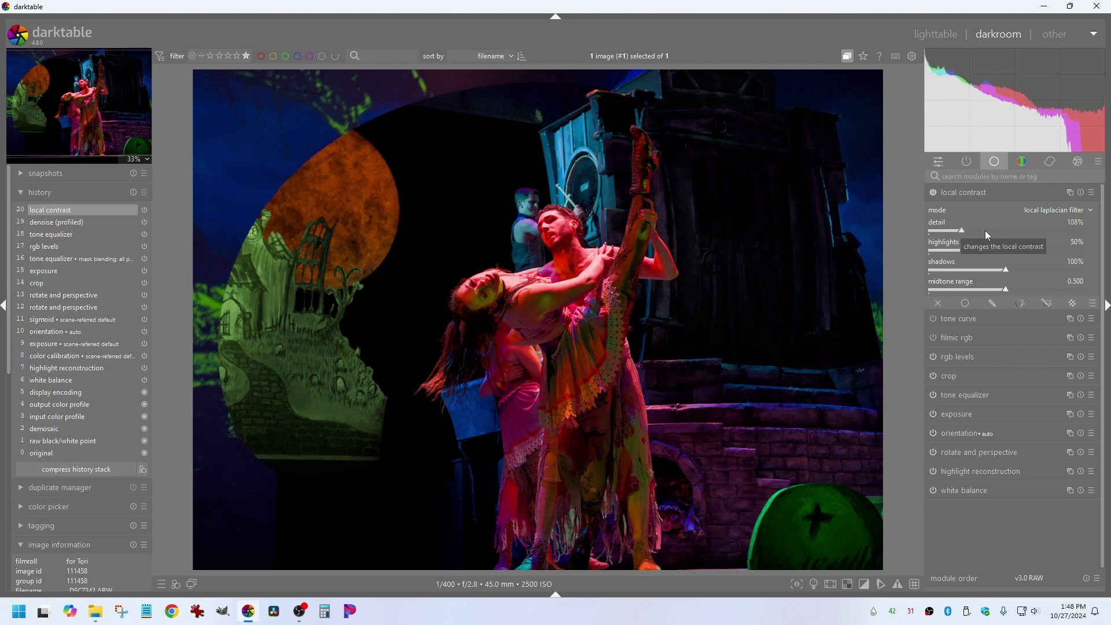
Compare the photo with local contrast switched off and back on, finishing with the whole frame in view.
click(932, 193)
click(932, 192)
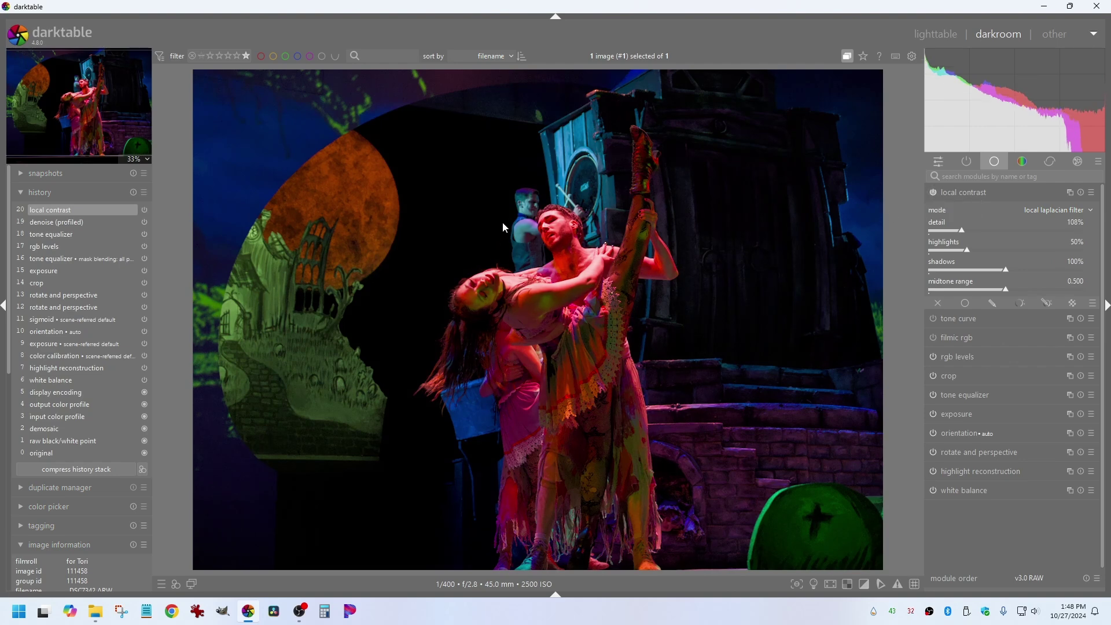
scroll(502, 223, down, 1)
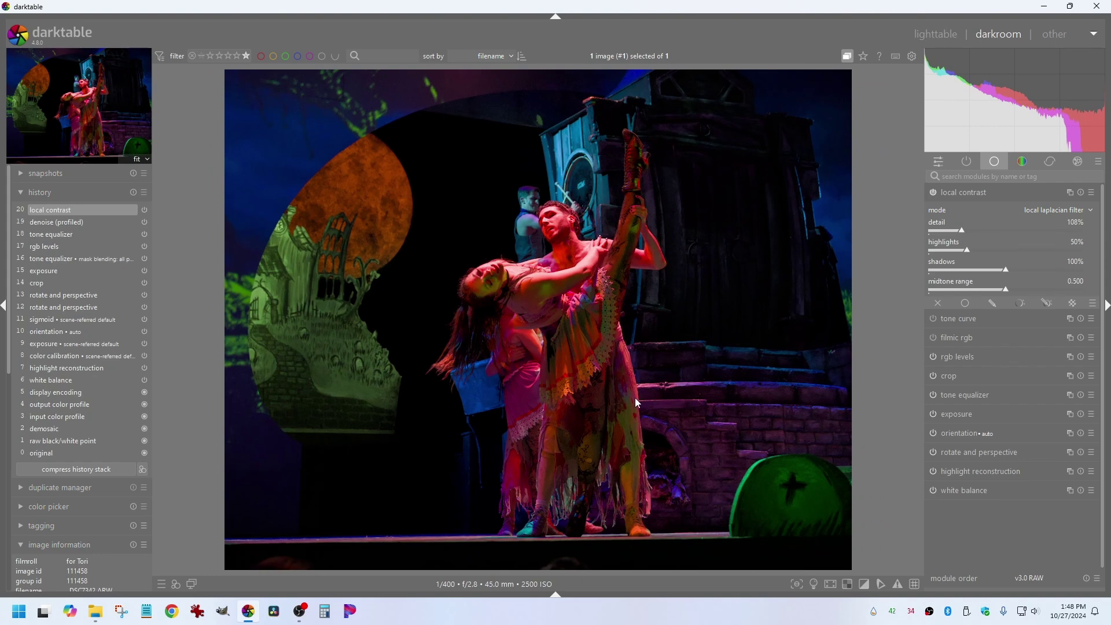
Export the edited photo to disk as an 8-bit JPEG at quality 95, accepting overwrite mode.
click(935, 33)
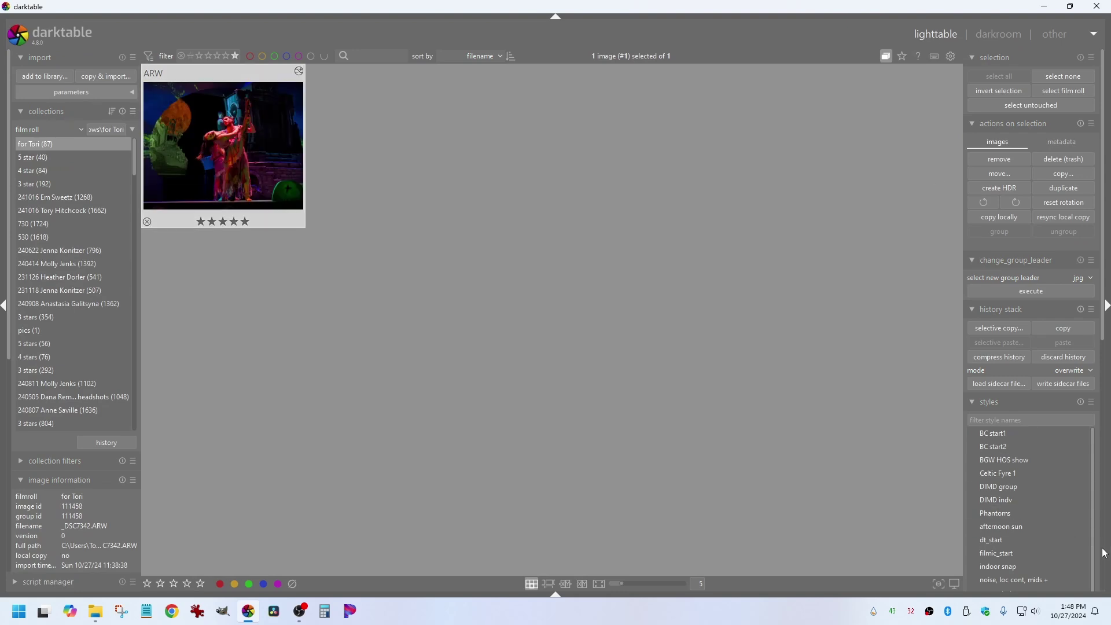
scroll(1104, 553, down, 8)
click(1035, 584)
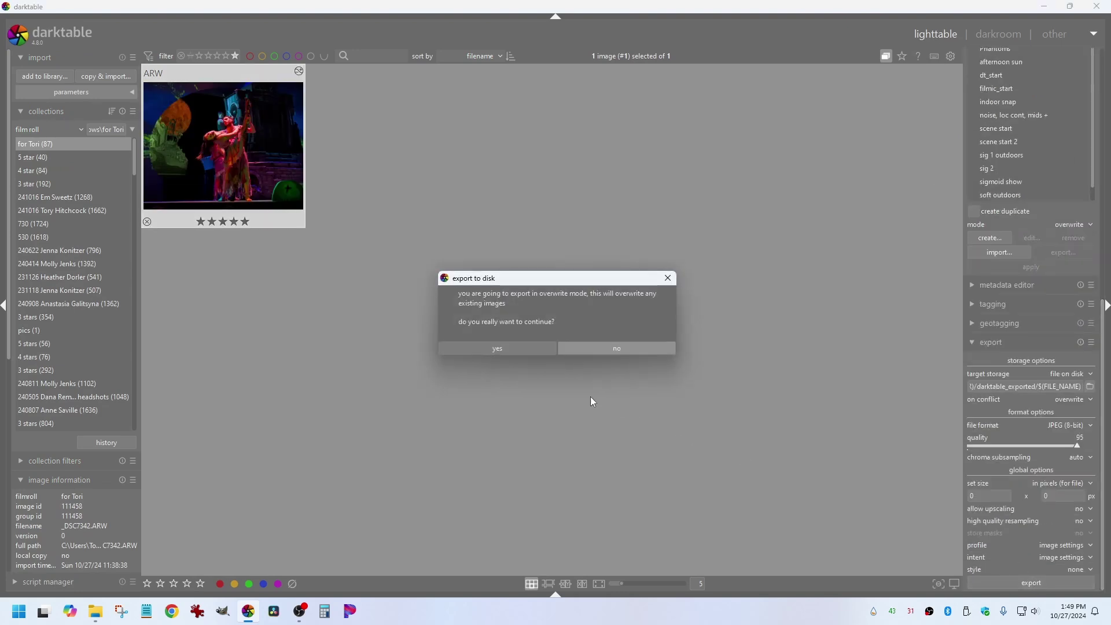
click(512, 347)
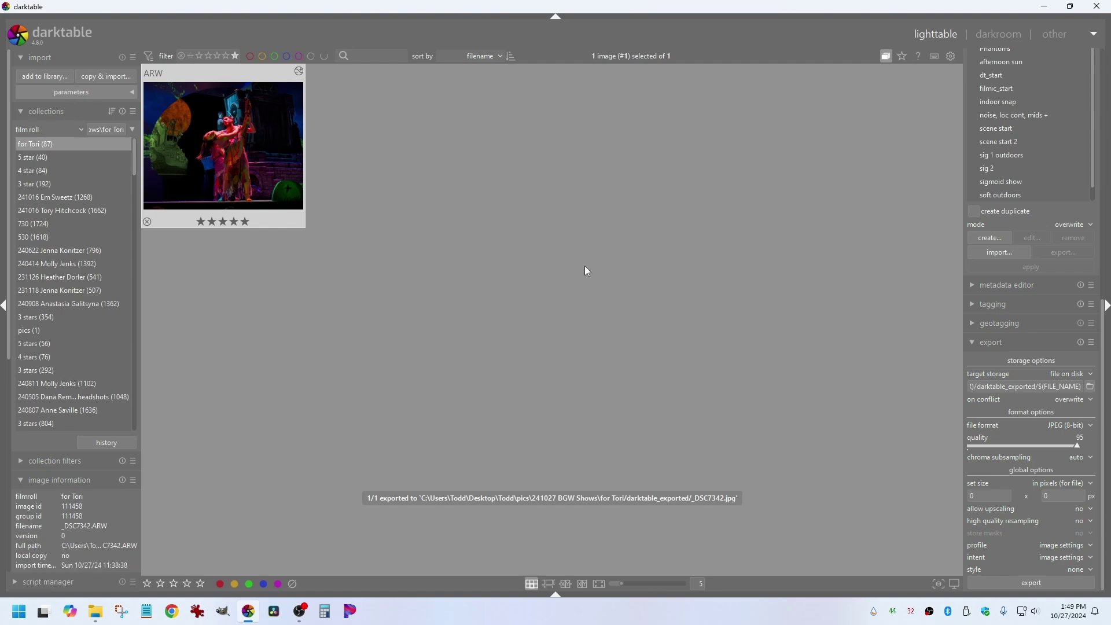
Launch Topaz DeNoise AI from the desktop and load _DSC7342.jpg from the darktable_exported folder.
click(1044, 7)
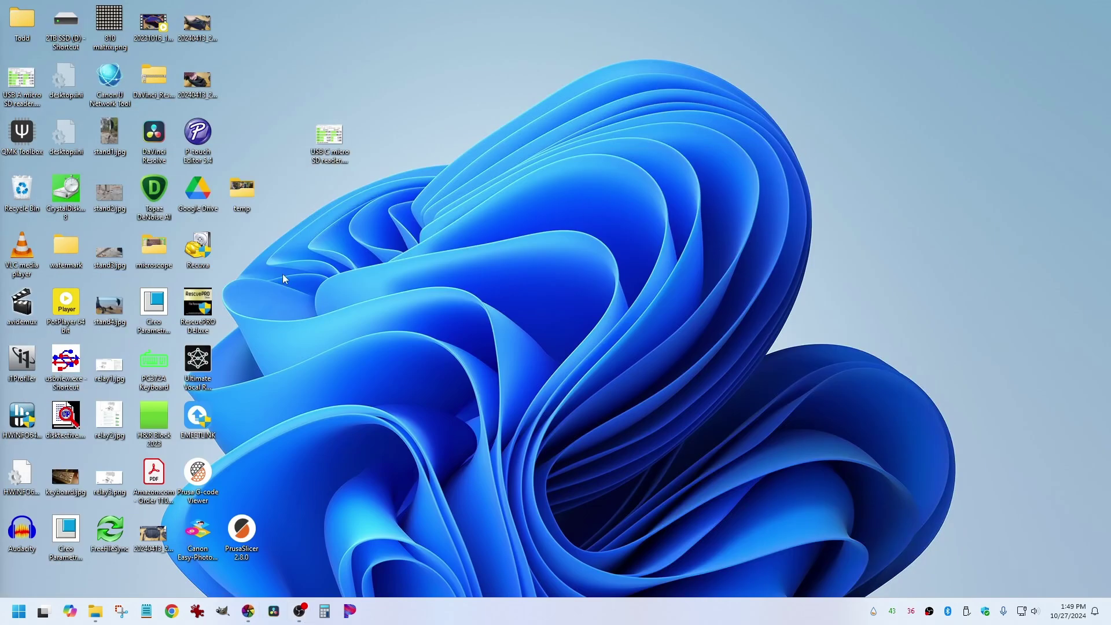
double_click(155, 197)
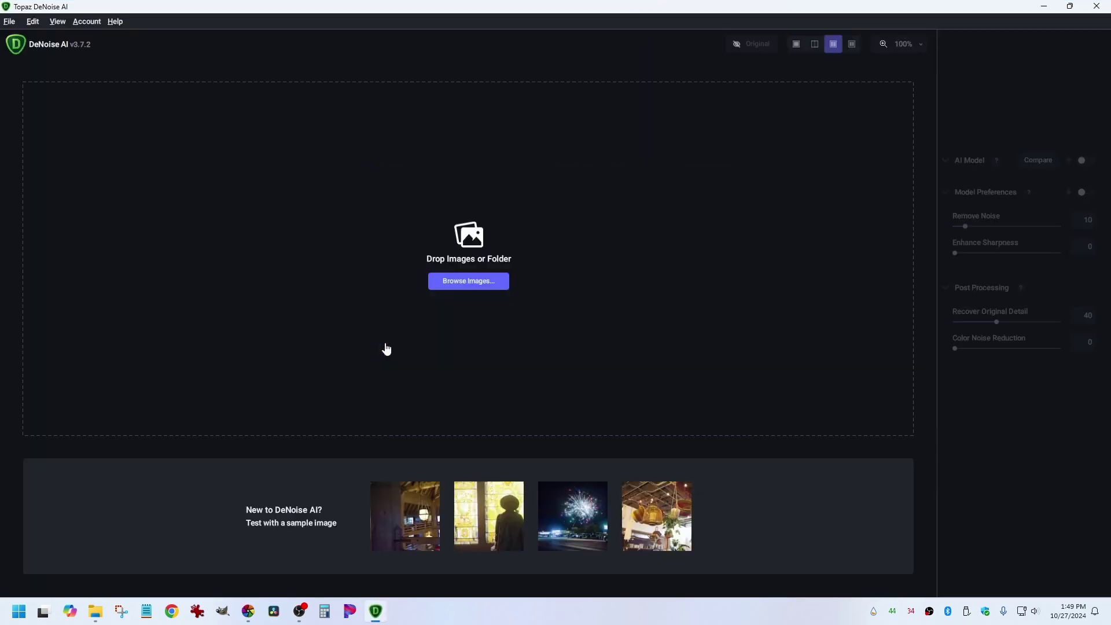
click(101, 610)
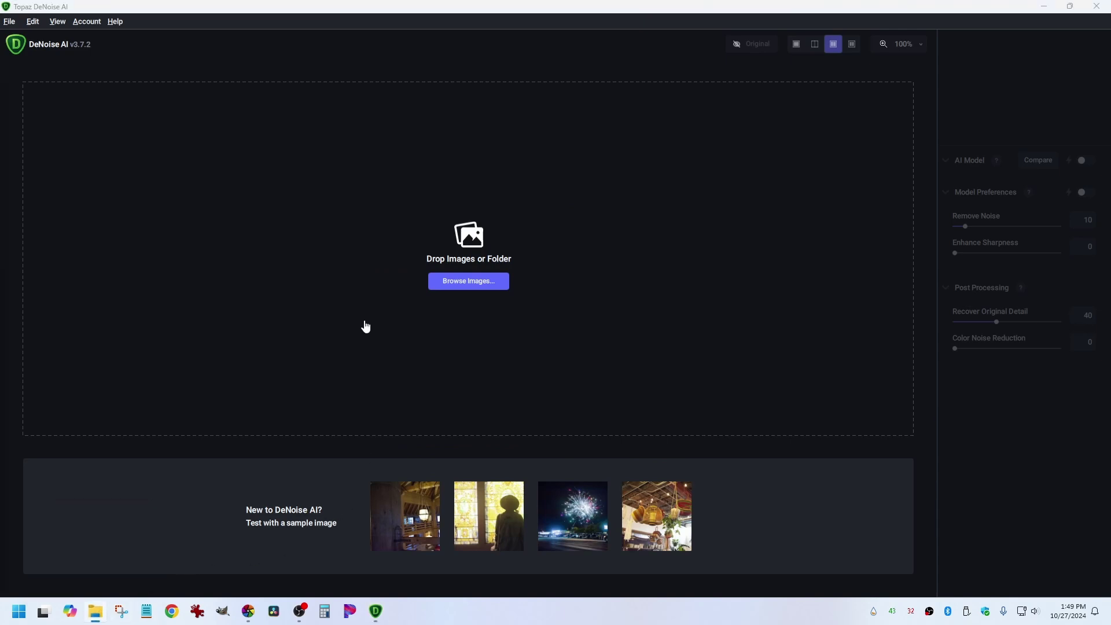
click(250, 434)
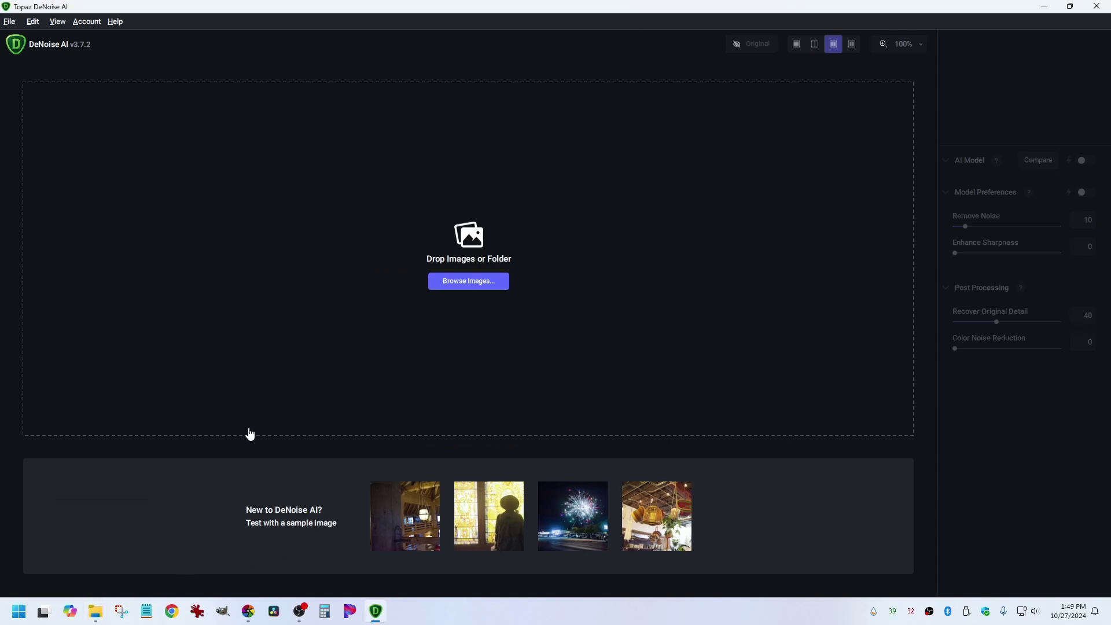
click(96, 611)
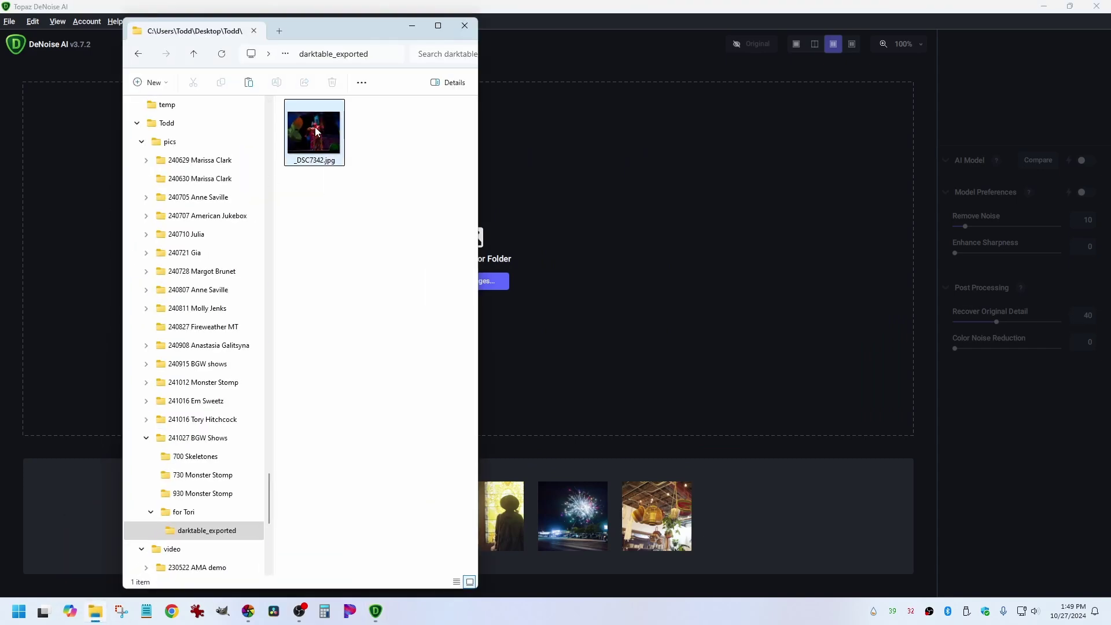
drag(315, 131, 692, 235)
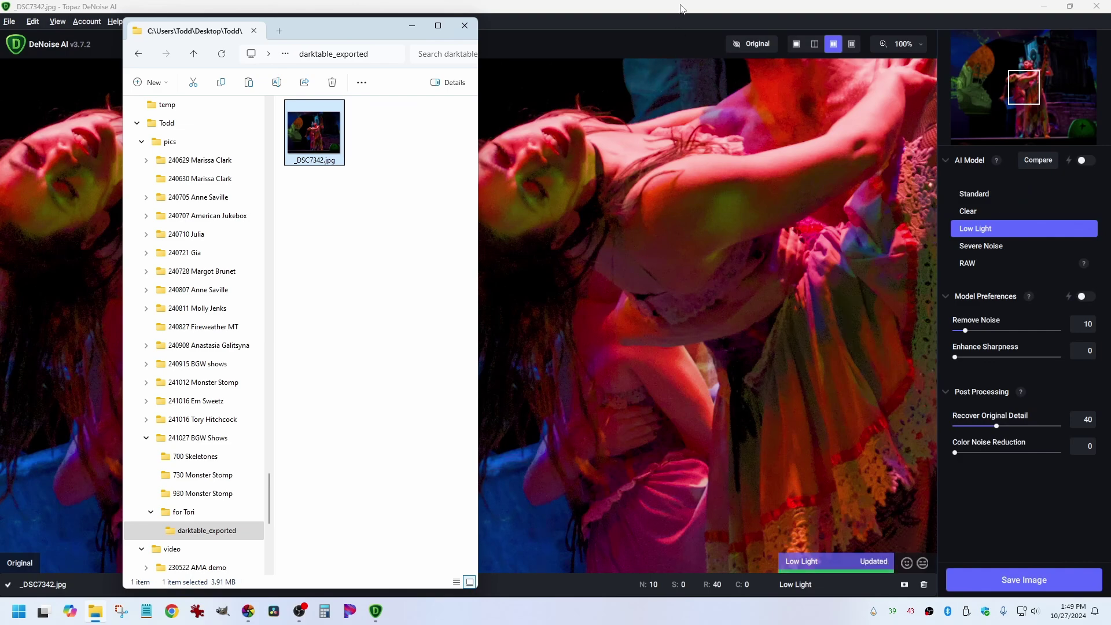
click(680, 13)
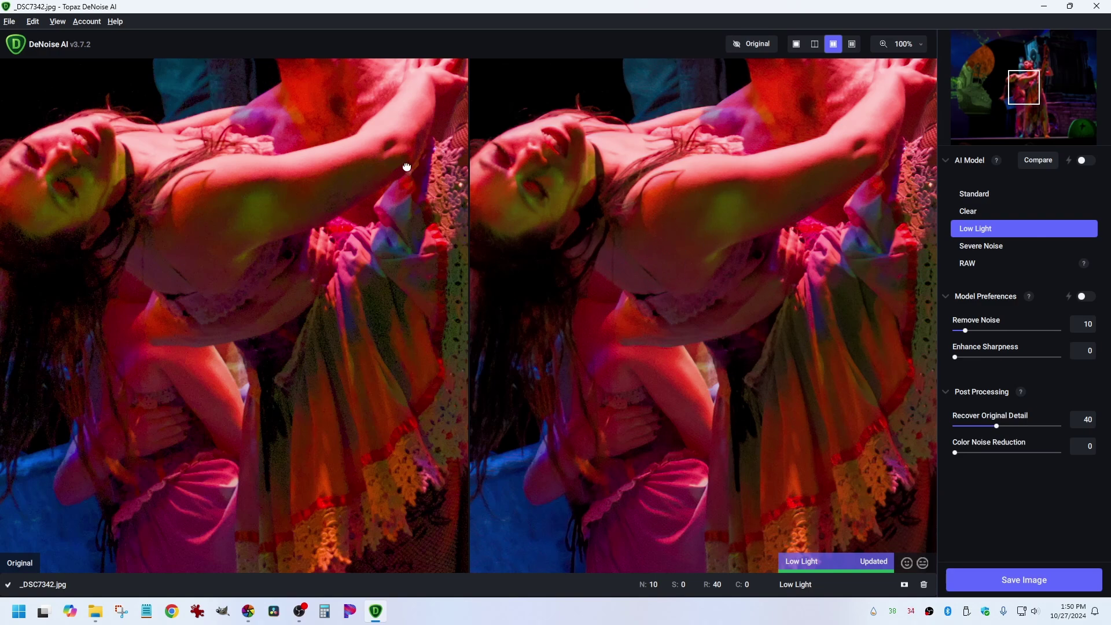
Examine the Low Light noise reduction against the original around the raised boot, the arm and the dark set behind them.
drag(404, 166, 164, 290)
drag(405, 133, 223, 364)
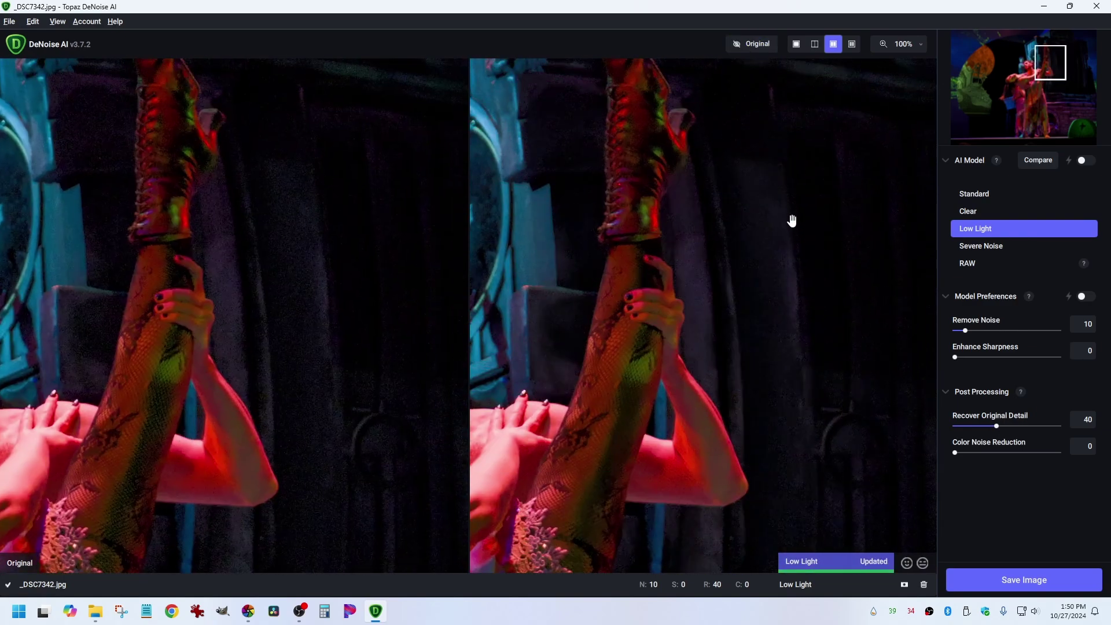
scroll(792, 217, up, 3)
scroll(793, 215, up, 2)
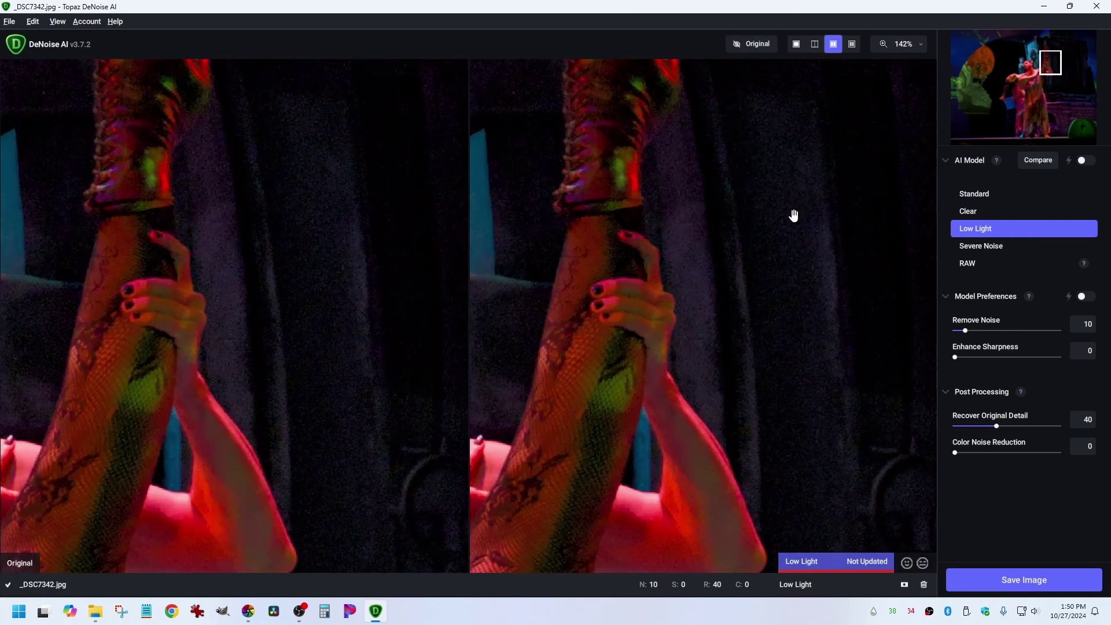
drag(788, 208, 664, 239)
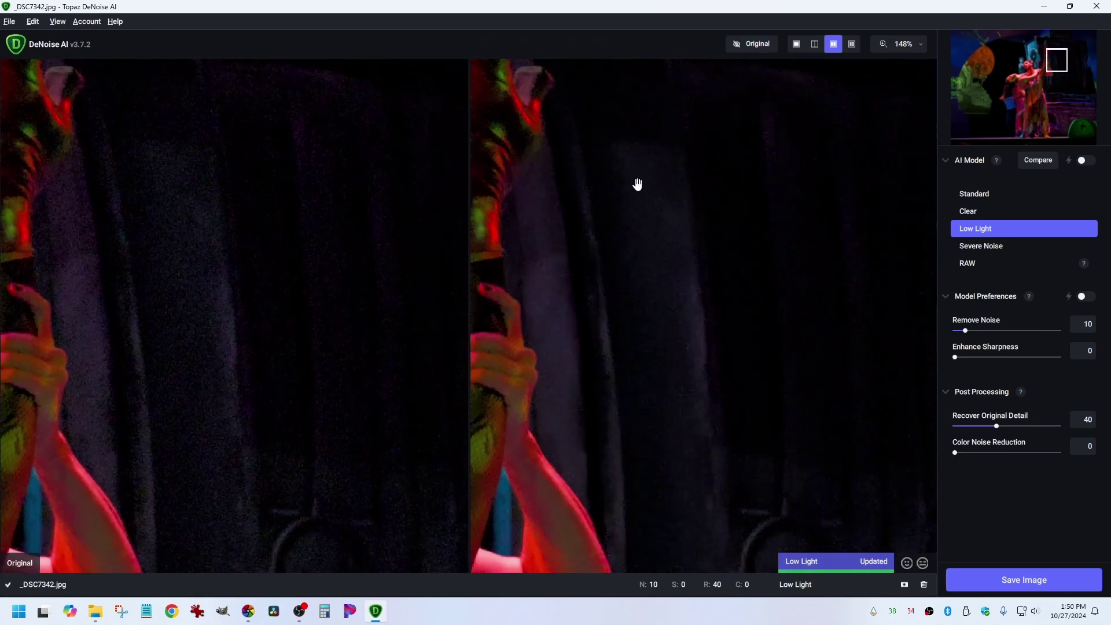
drag(647, 364, 774, 335)
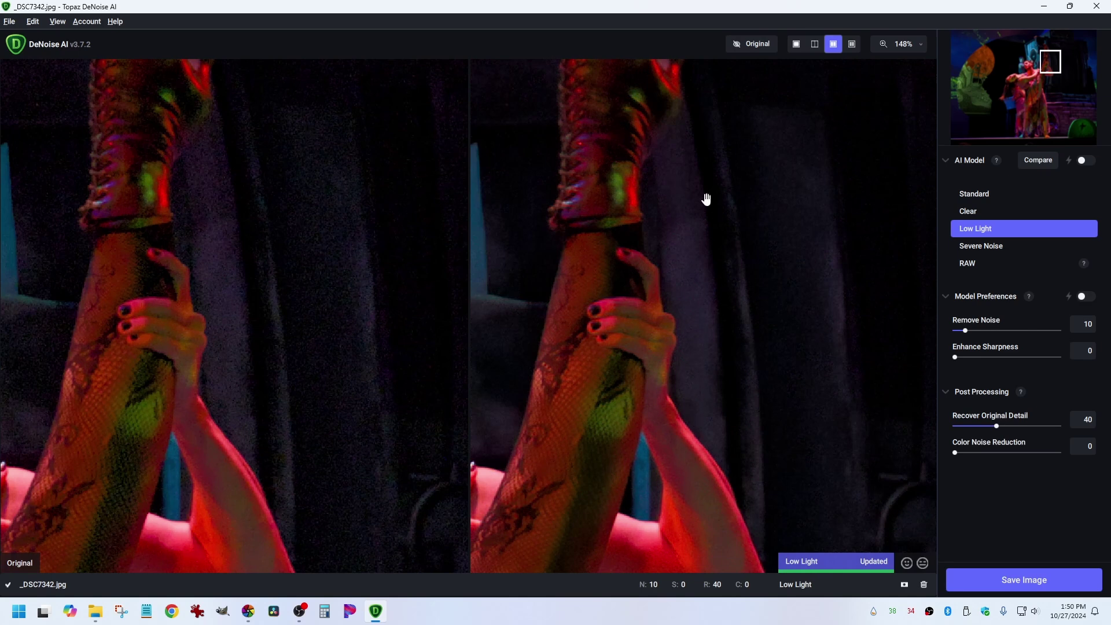
drag(812, 429, 608, 303)
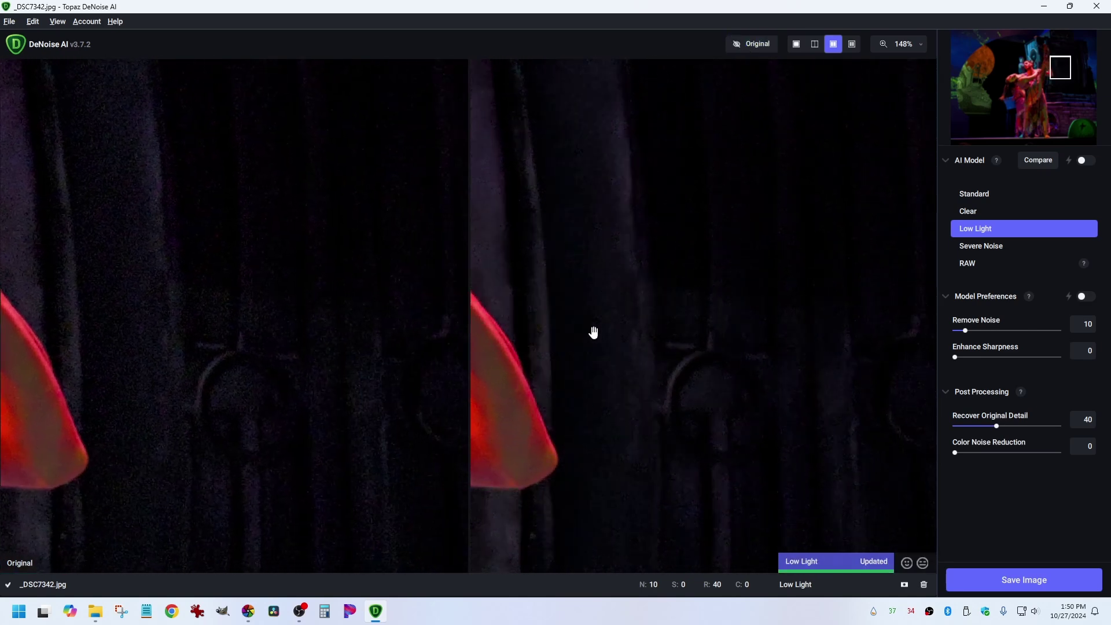
drag(621, 418, 685, 182)
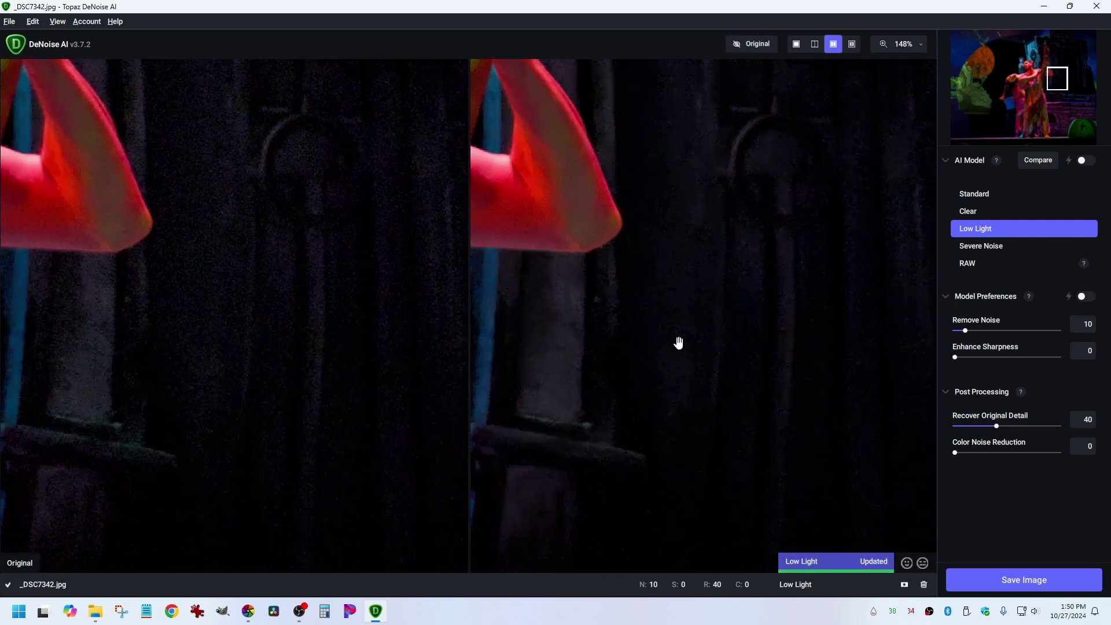
click(618, 295)
drag(618, 296, 709, 301)
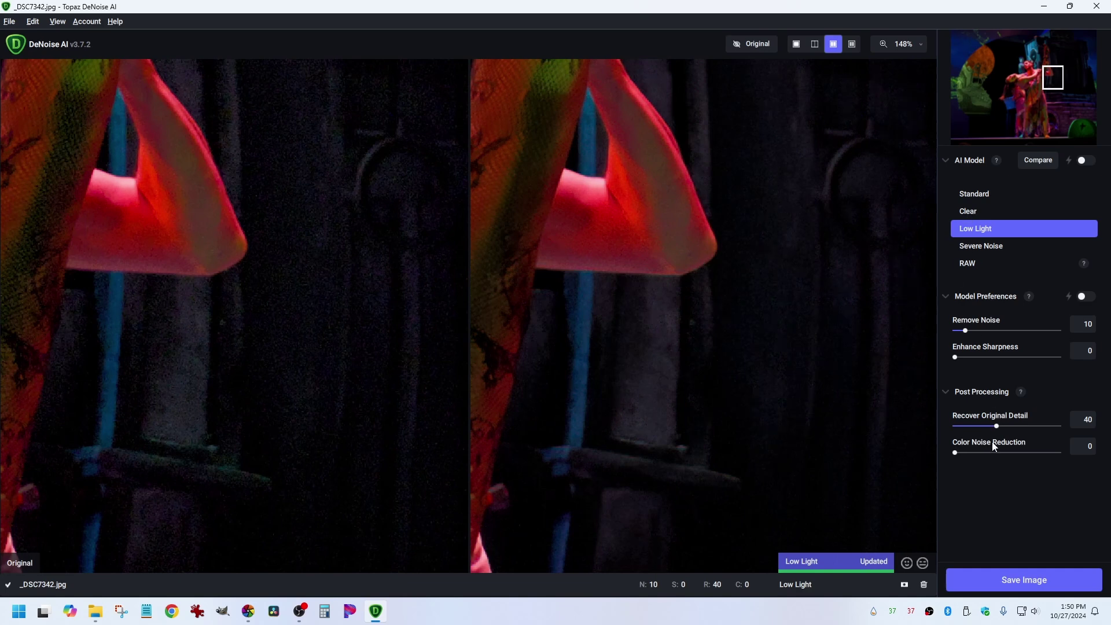
drag(582, 280, 596, 292)
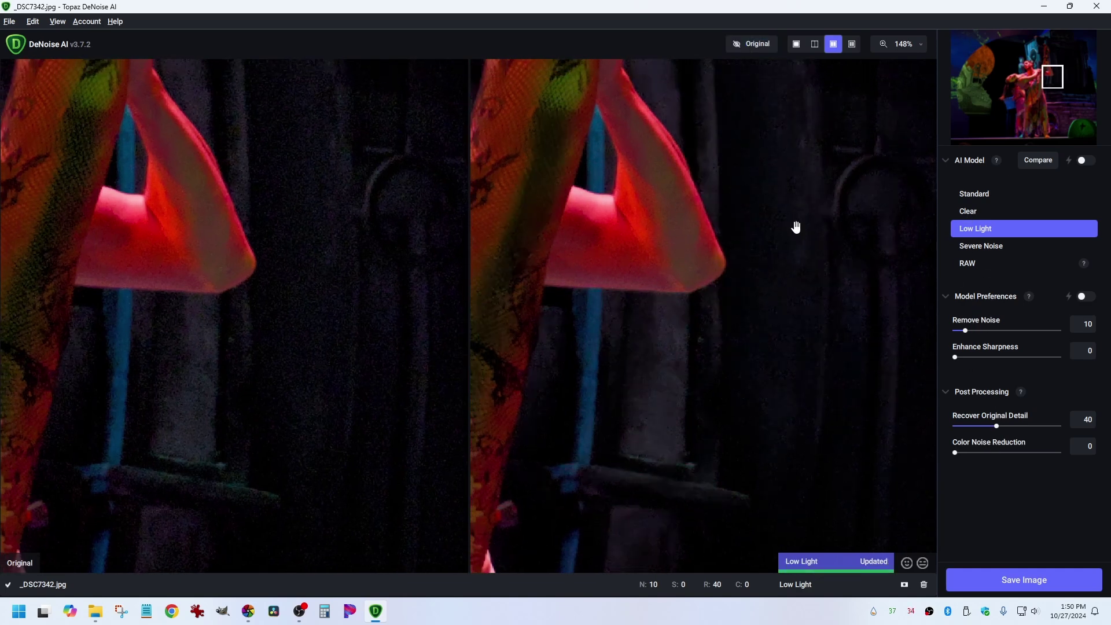
Compare original and denoised detail across the patterned stocking, lace costume, tilted face and hanging hair.
drag(641, 222, 790, 260)
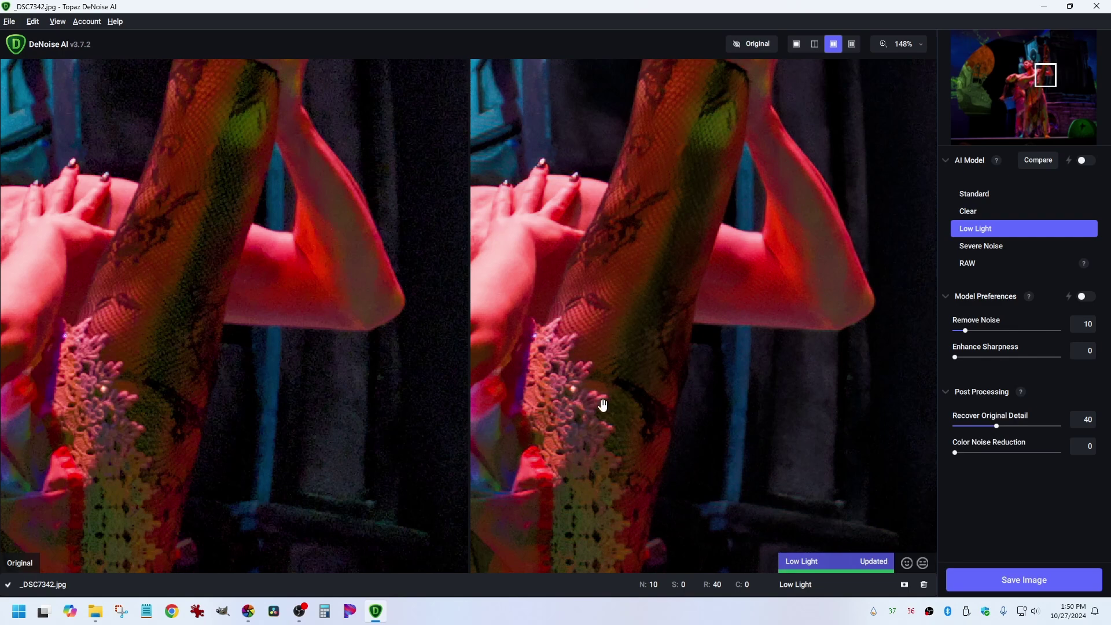
drag(606, 414, 657, 121)
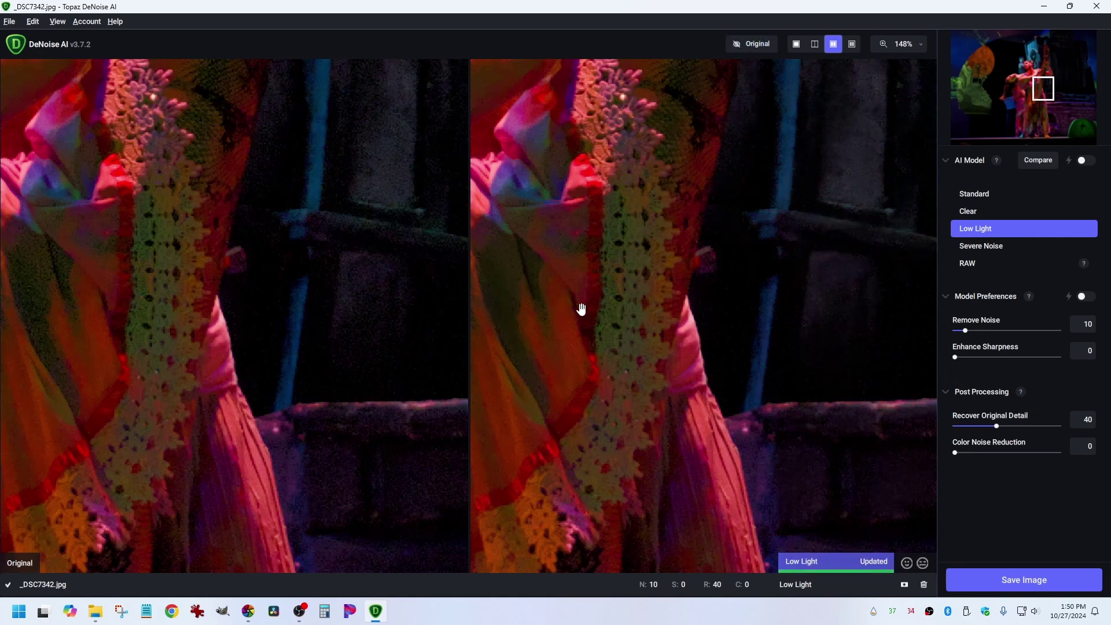
drag(580, 308, 700, 296)
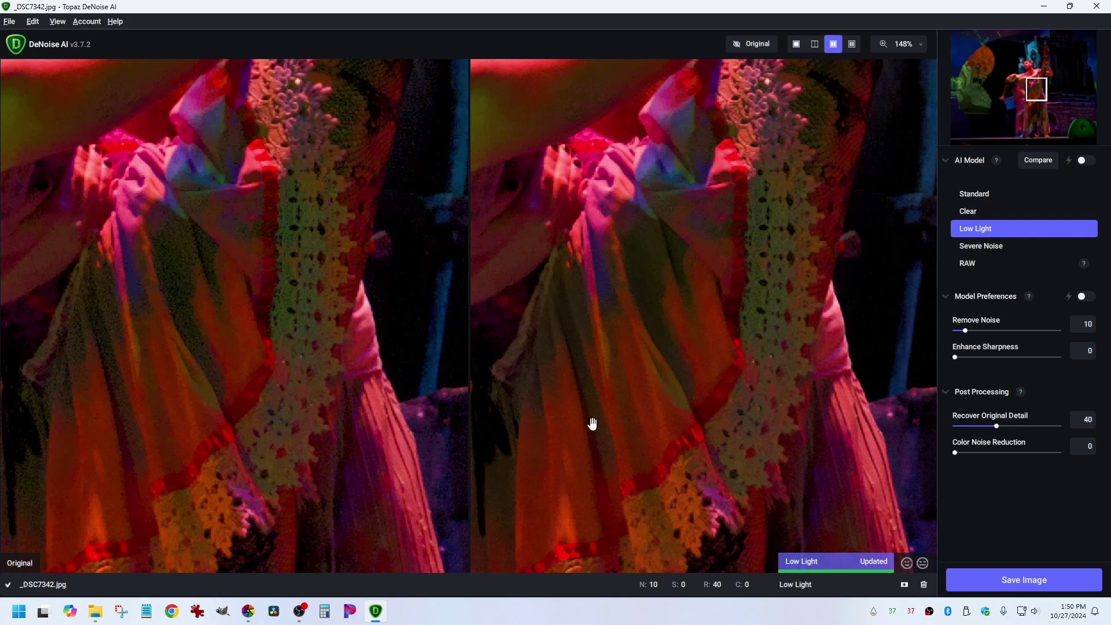
drag(718, 351, 733, 301)
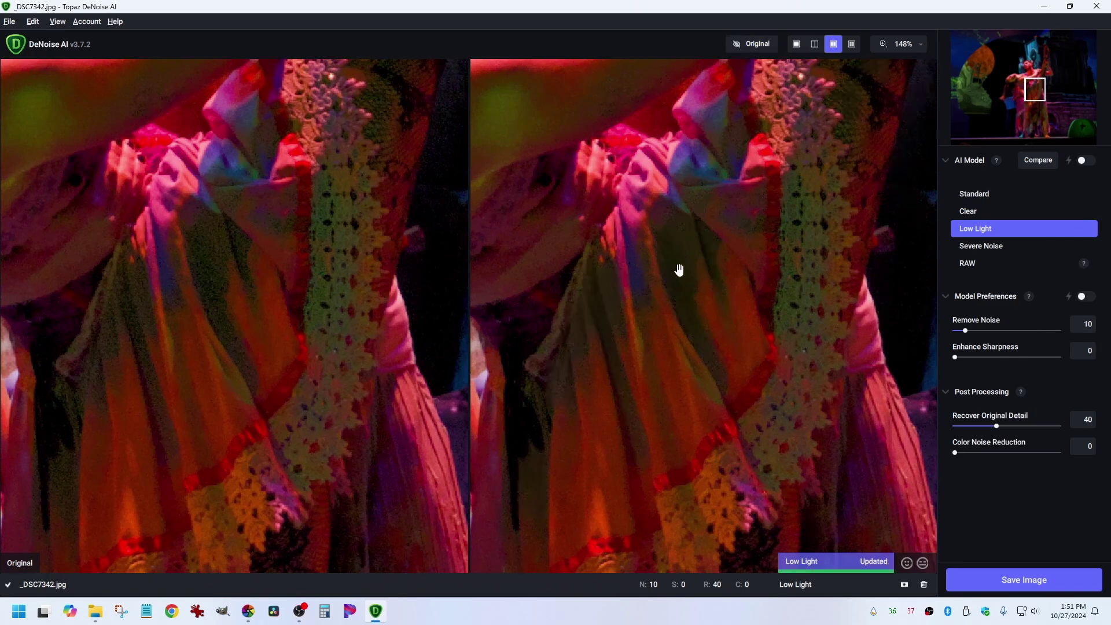
drag(617, 361, 721, 345)
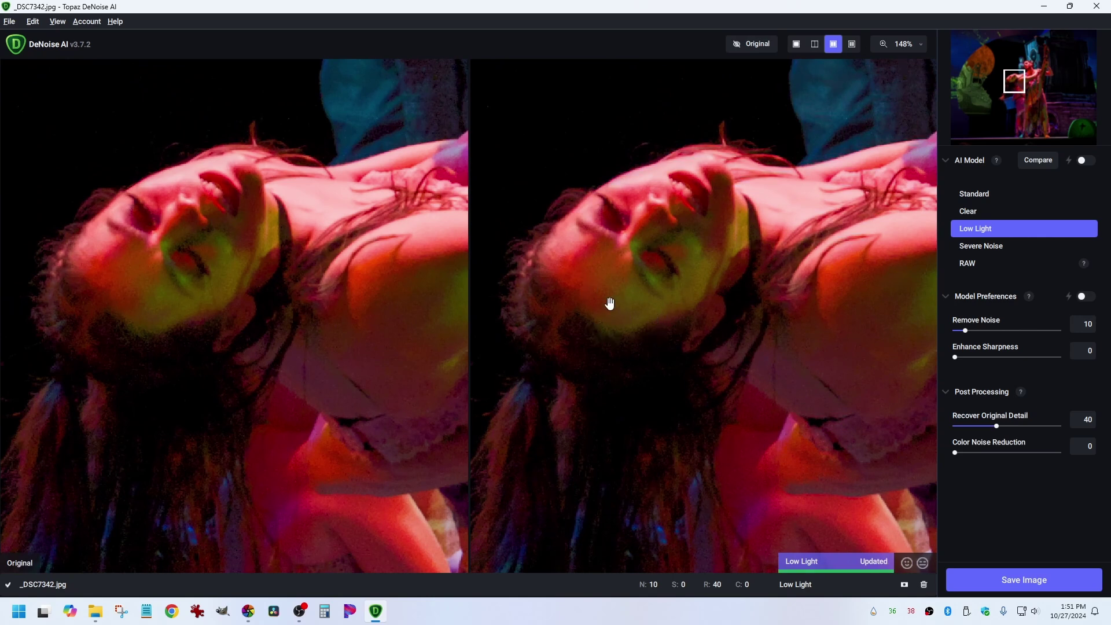
mouse_move(647, 269)
mouse_down()
mouse_move(652, 330)
mouse_move(657, 291)
mouse_move(677, 290)
mouse_move(660, 295)
mouse_move(682, 270)
mouse_move(670, 282)
mouse_move(665, 262)
mouse_up()
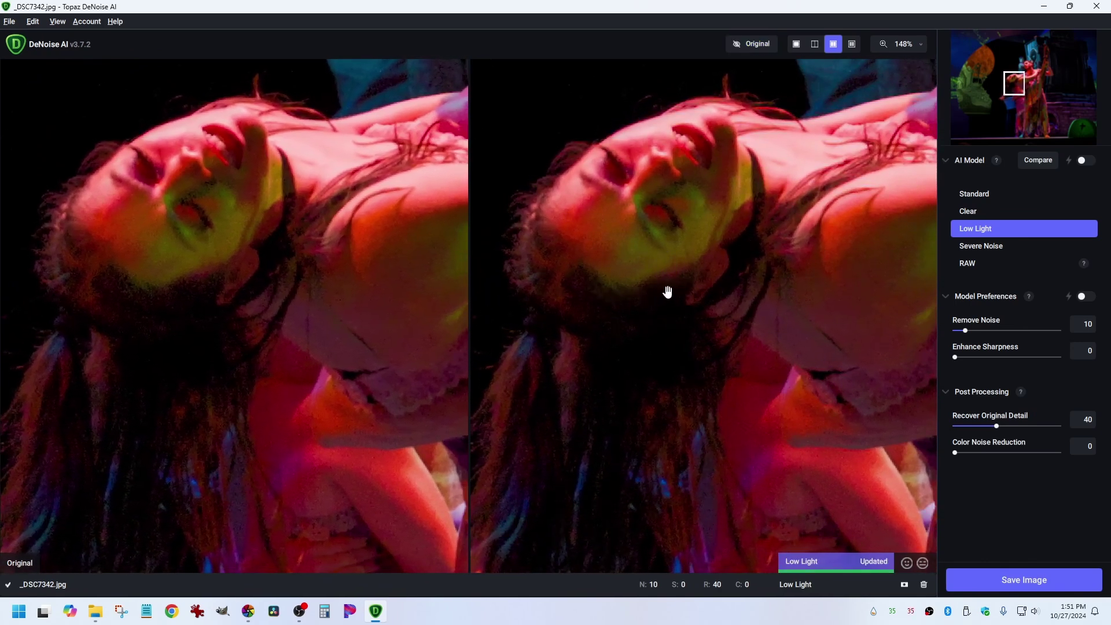
drag(611, 404, 640, 218)
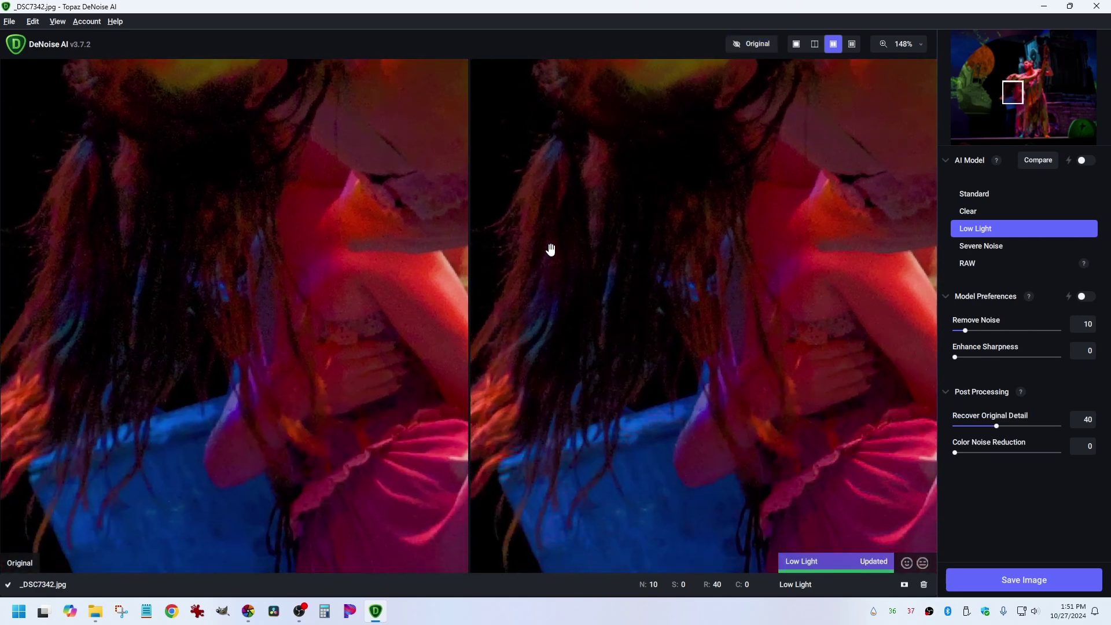
drag(541, 307, 574, 298)
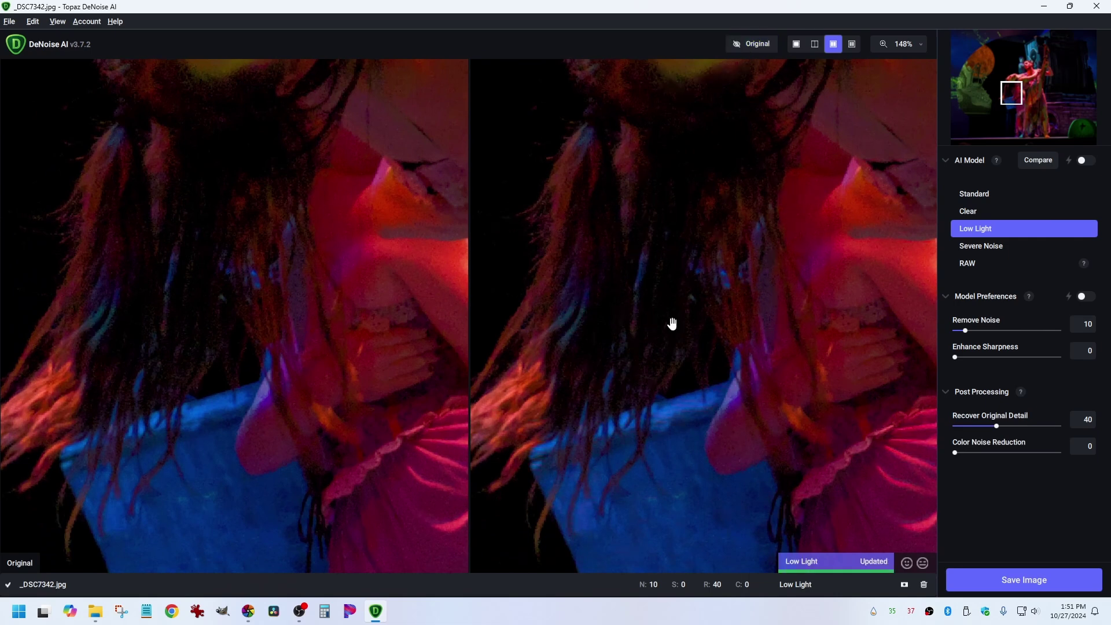
drag(716, 449, 731, 241)
Inspect the noise reduction on the green graveyard backdrop, brick wall and dark stage area at a wider zoom.
scroll(694, 379, down, 2)
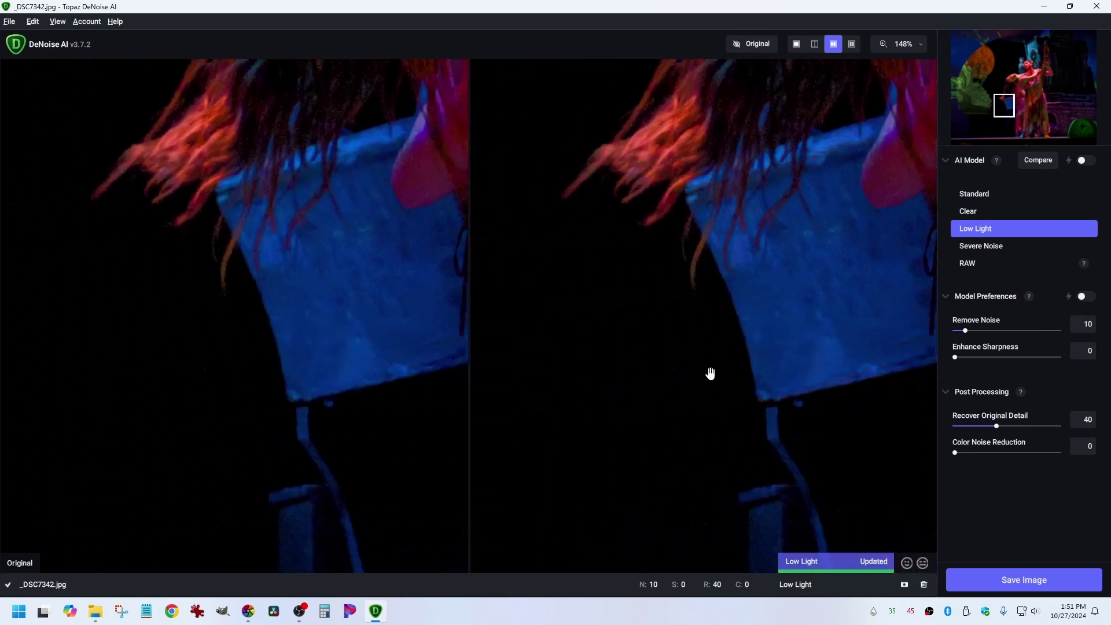
scroll(663, 380, down, 3)
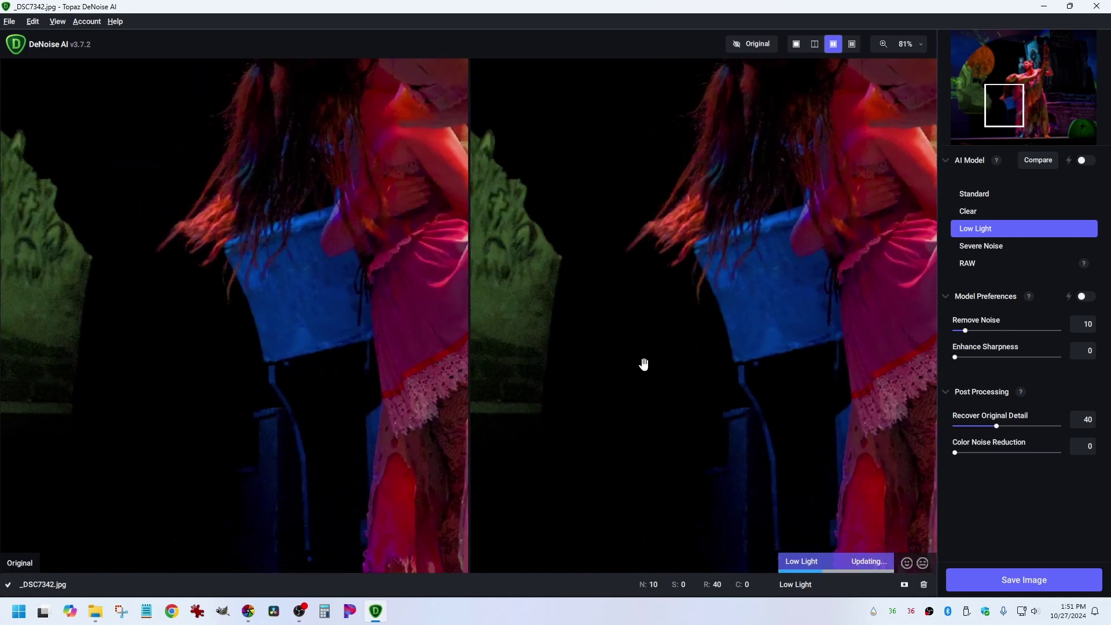
drag(642, 364, 783, 344)
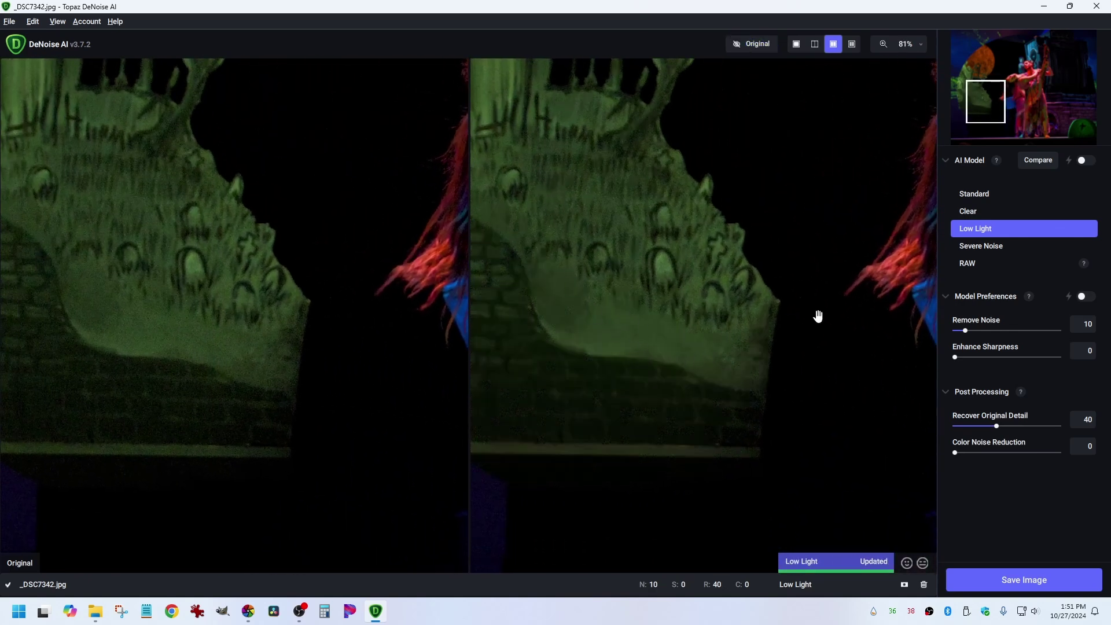
drag(657, 371, 834, 275)
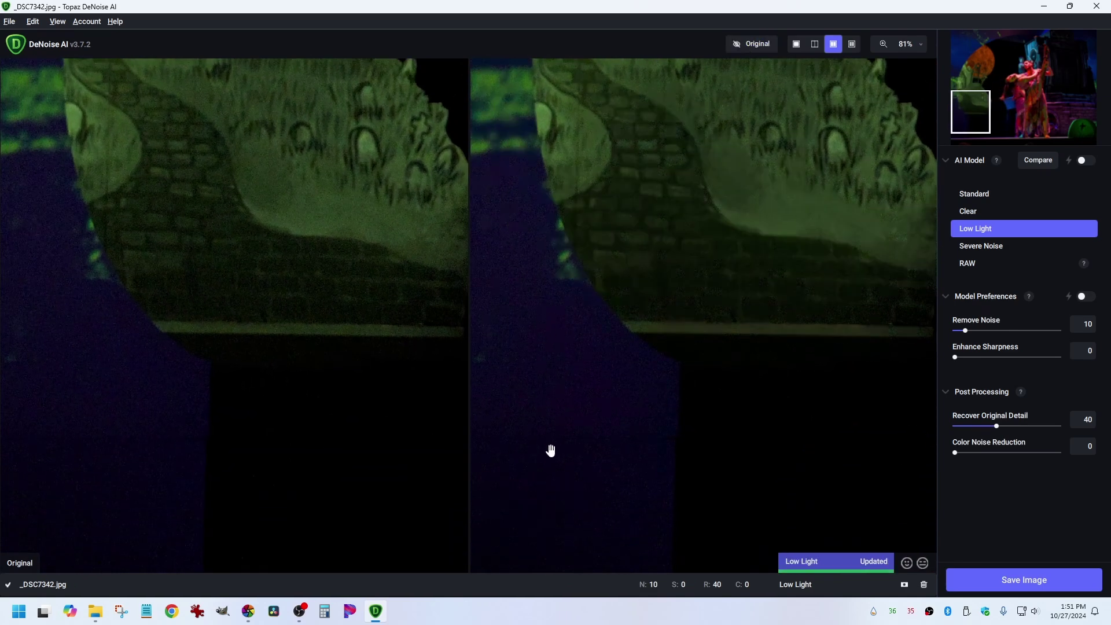
drag(550, 449, 604, 364)
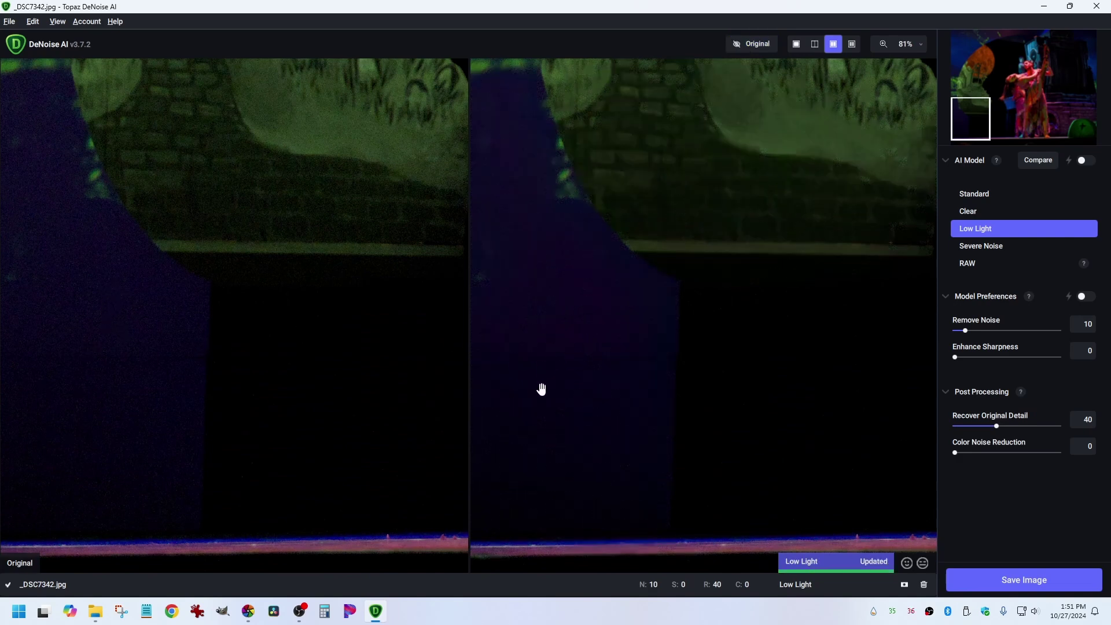
Save the denoised image as _DSC7342-NR in the source directory with the input settings preserved.
click(1020, 579)
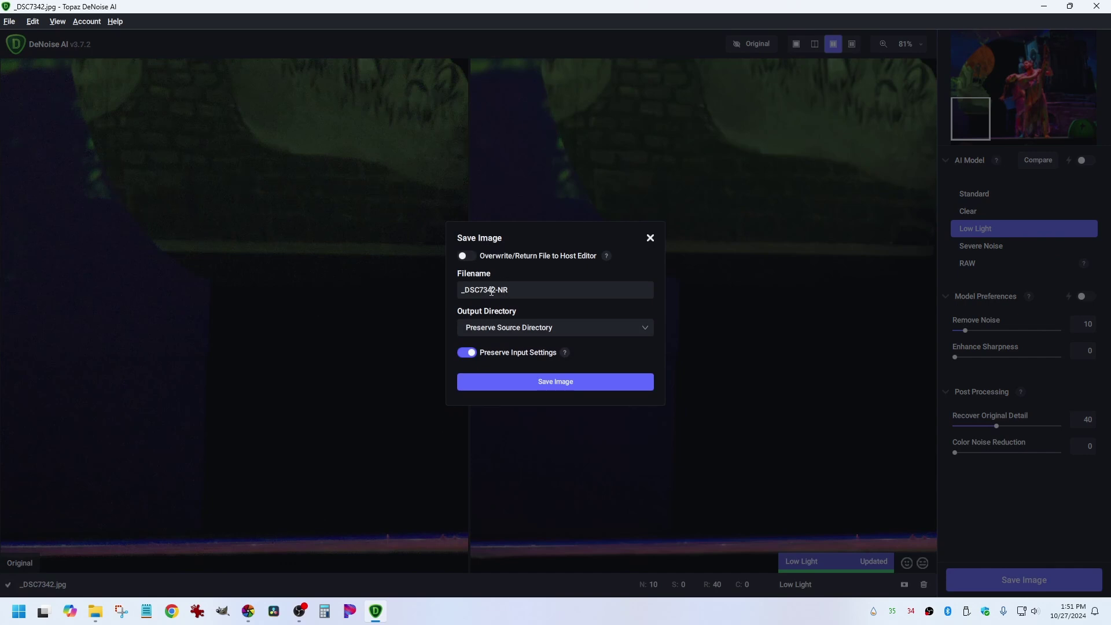
click(548, 383)
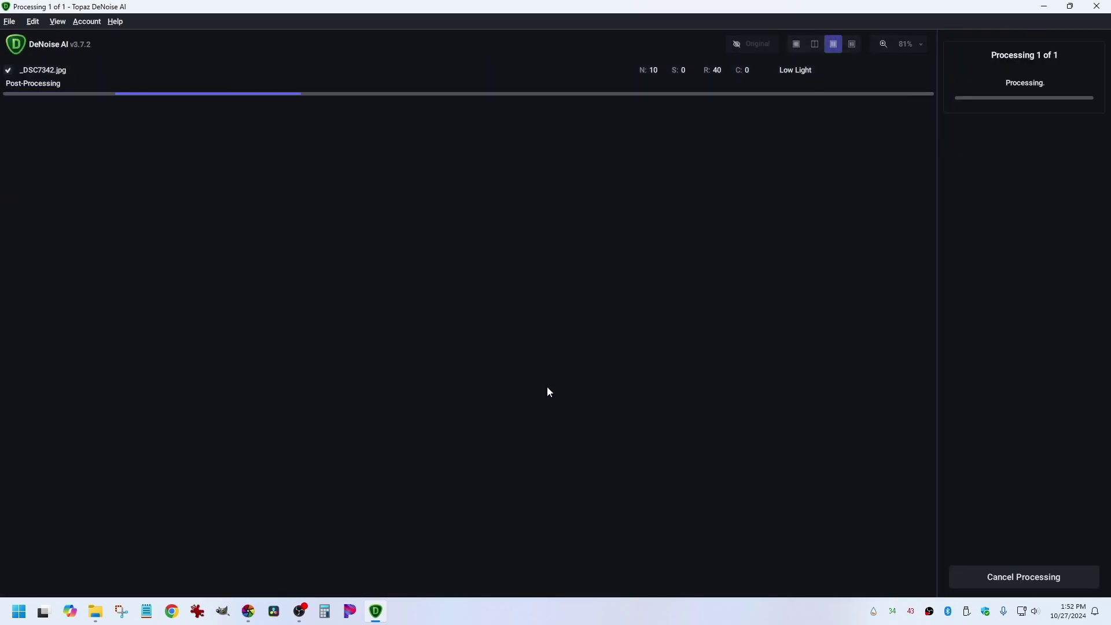
Close Topaz DeNoise AI, open _DSC7342.jpg from the darktable_exported folder in IrfanView, and advance to the denoised _DSC7342-NR.jpg.
click(1097, 7)
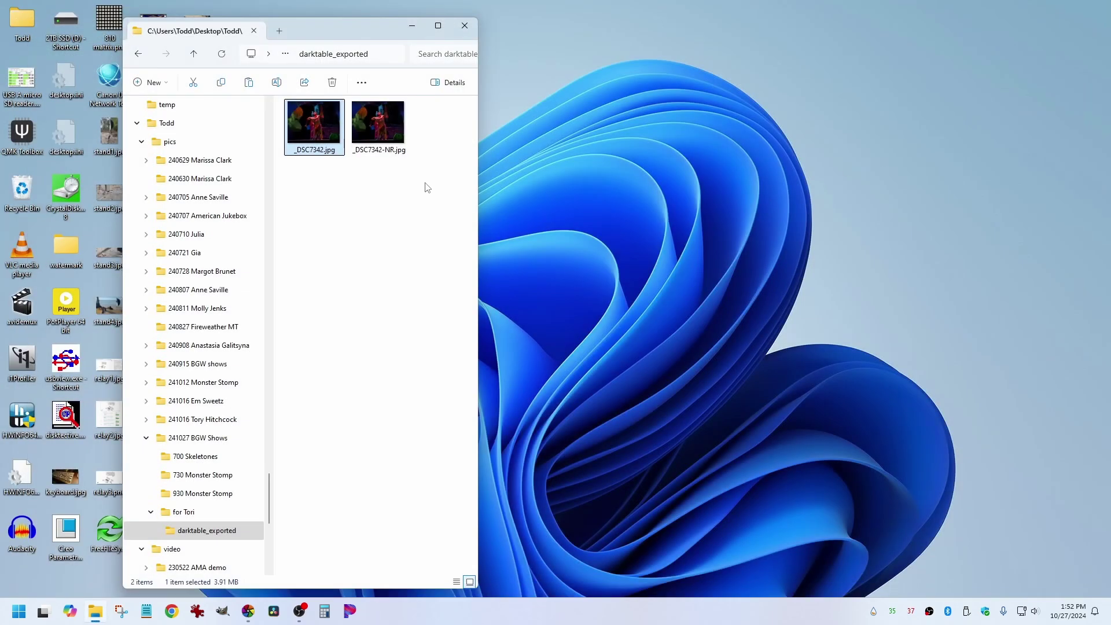
double_click(309, 130)
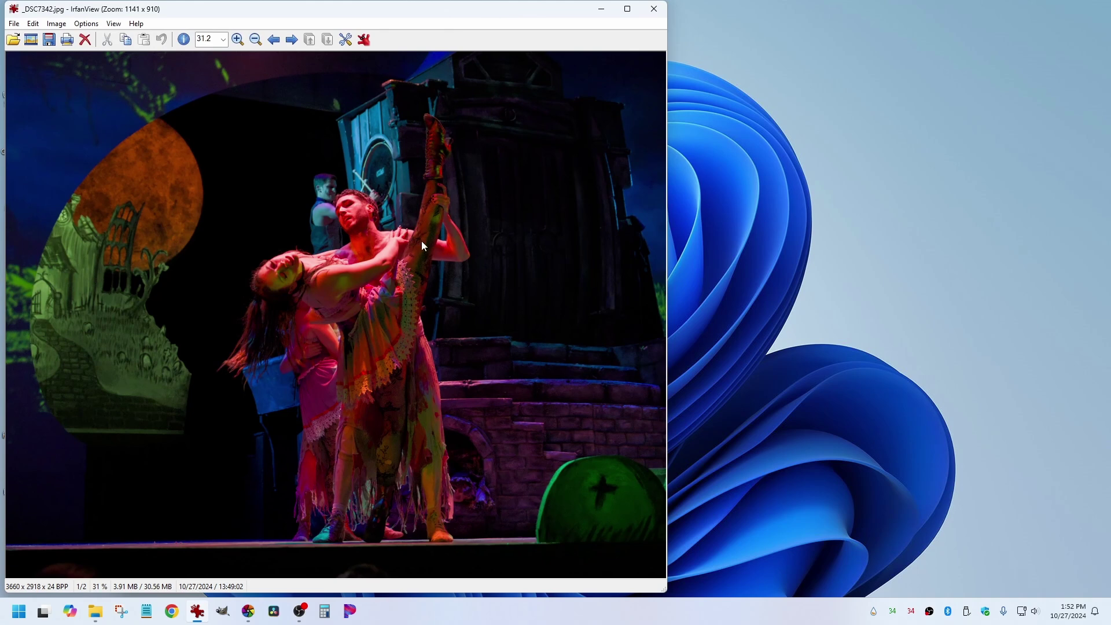
scroll(421, 246, down, 1)
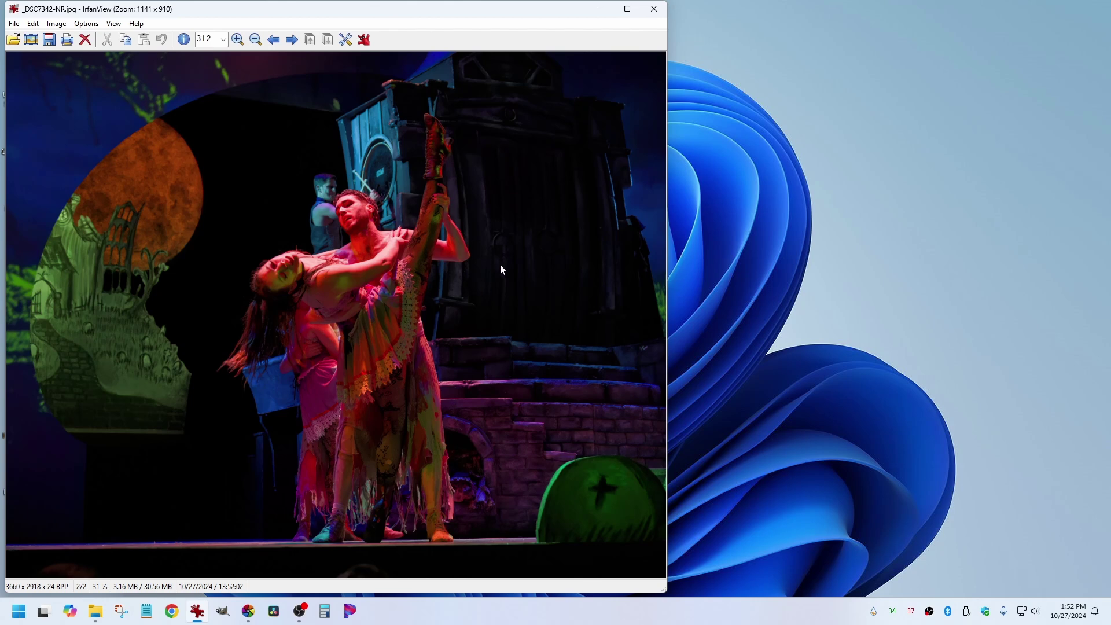
Compare _DSC7342-NR.jpg with the original _DSC7342.jpg at 100% zoom and view the whole original photo full screen.
key(ctrl+h)
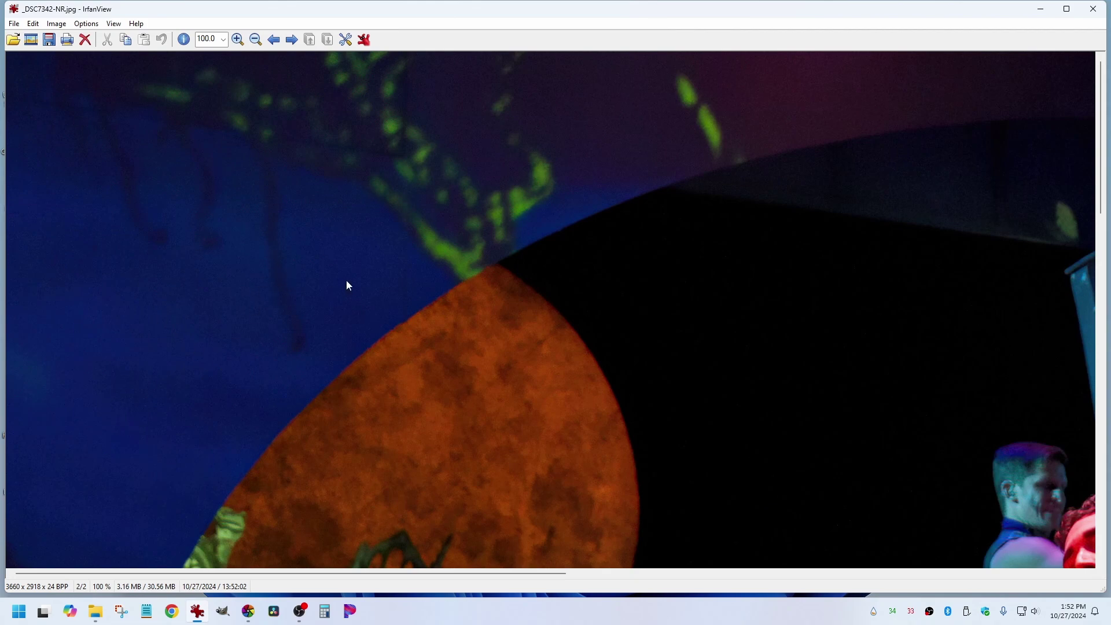
click(273, 39)
click(291, 39)
click(274, 40)
key(f)
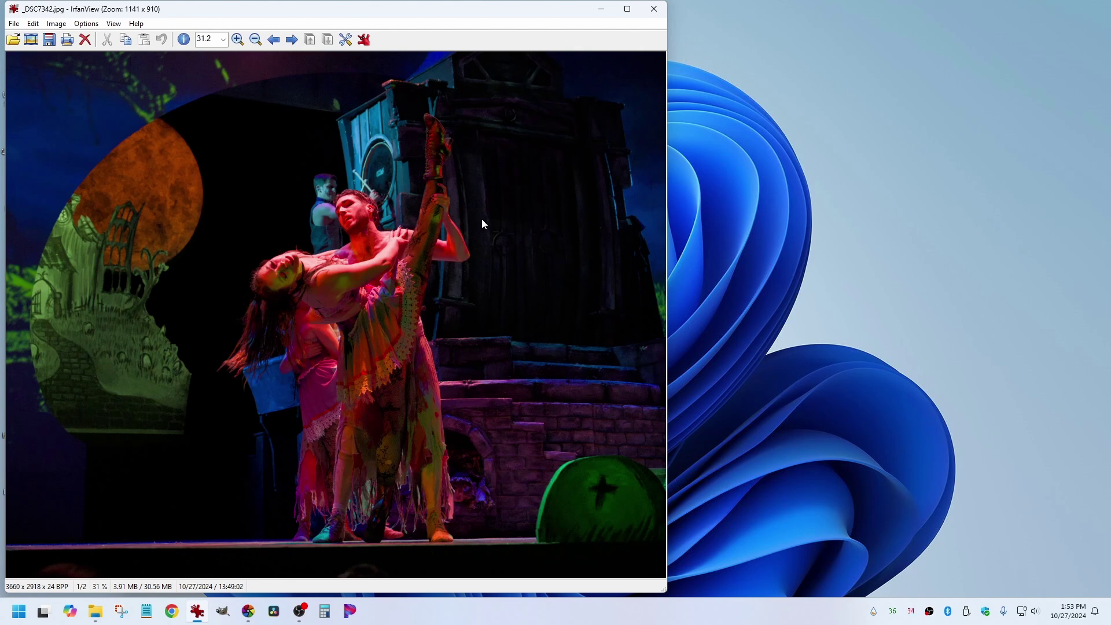
key(Return)
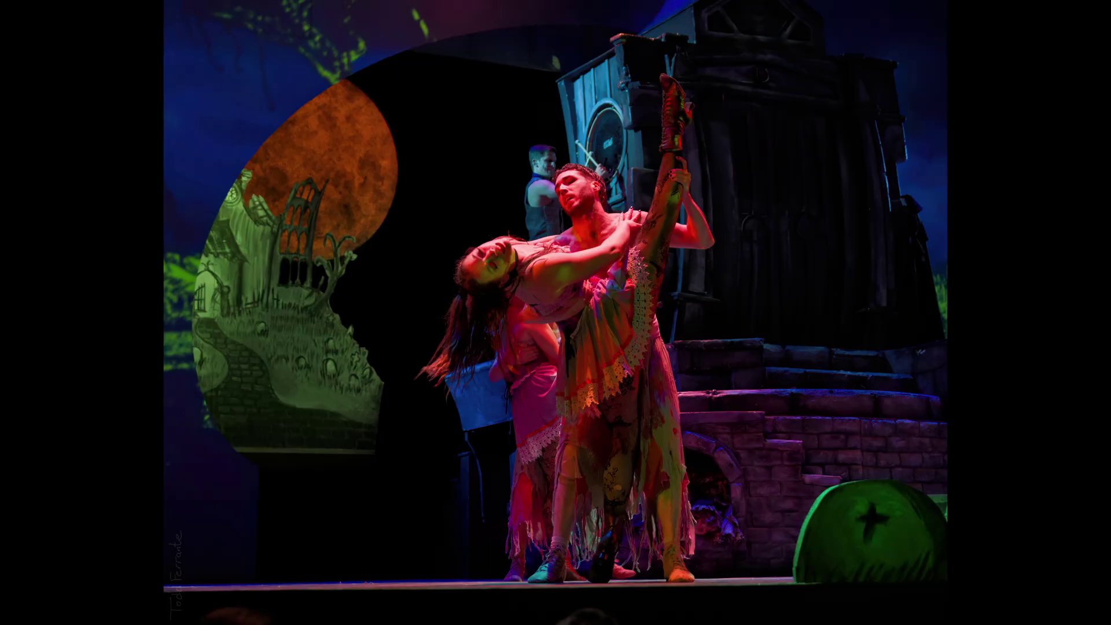